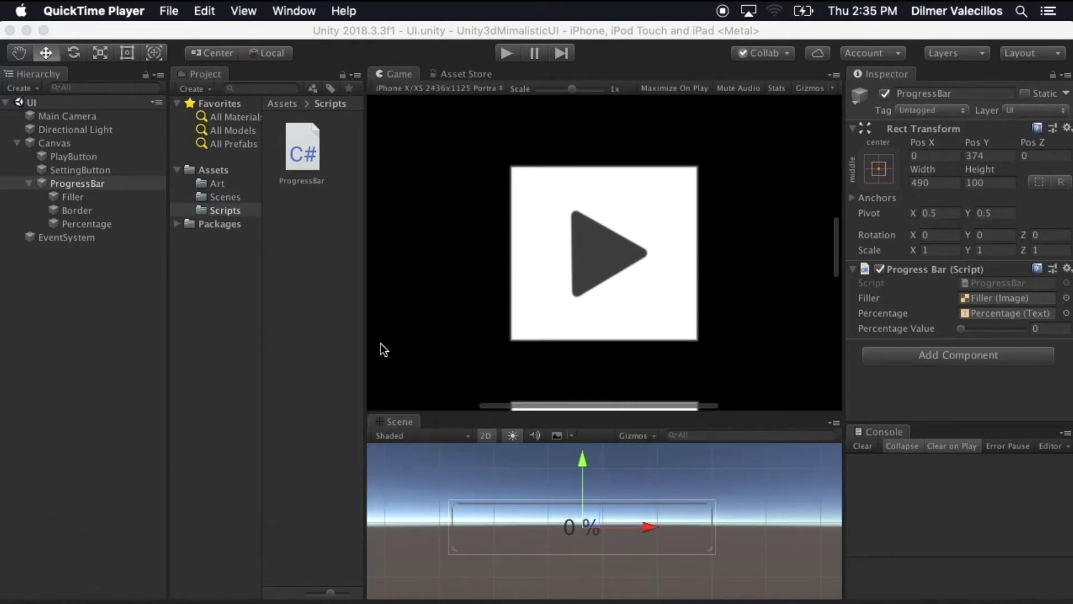
Review the ProgressBar object's children and try out its Percentage Value slider, leaving it at 0.
{"action": "left_click", "coordinate": [28, 183]}
{"action": "left_click", "coordinate": [28, 183]}
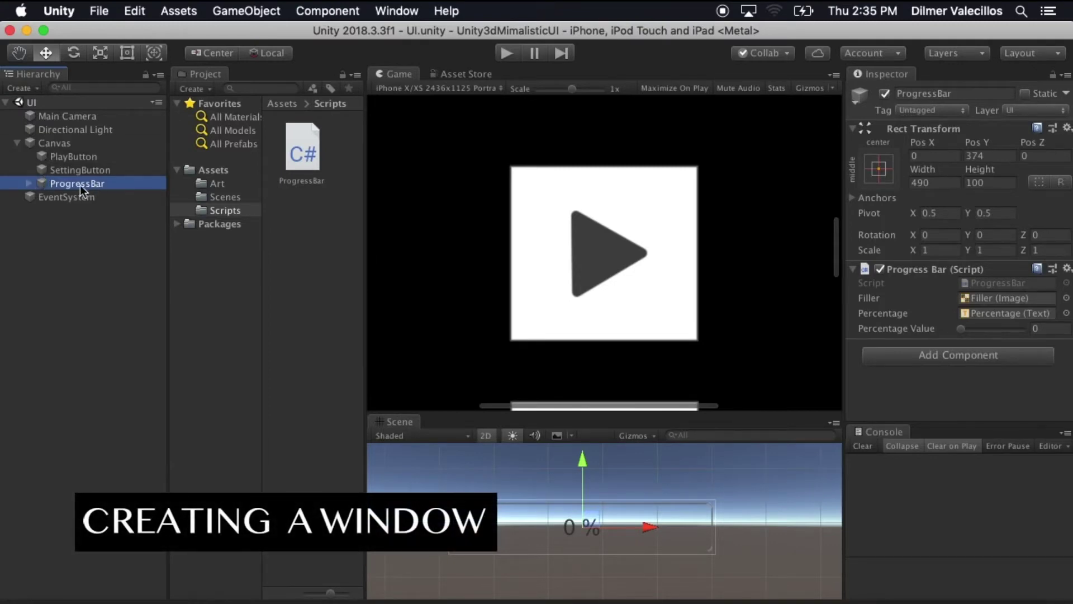
{"action": "left_click", "coordinate": [28, 183]}
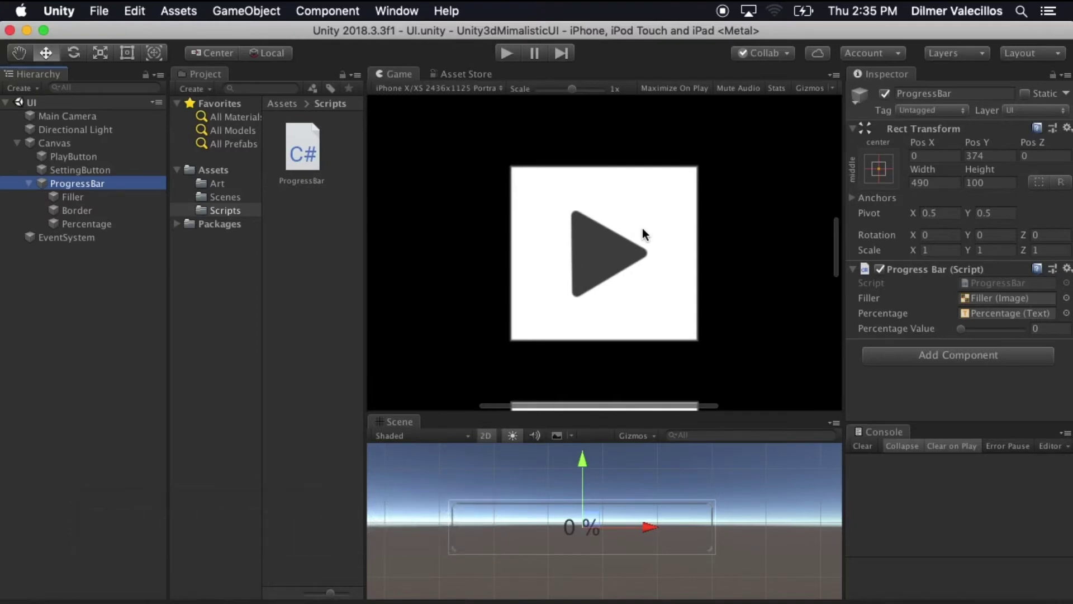
{"action": "left_click_drag", "start_coordinate": [963, 329], "coordinate": [1010, 329]}
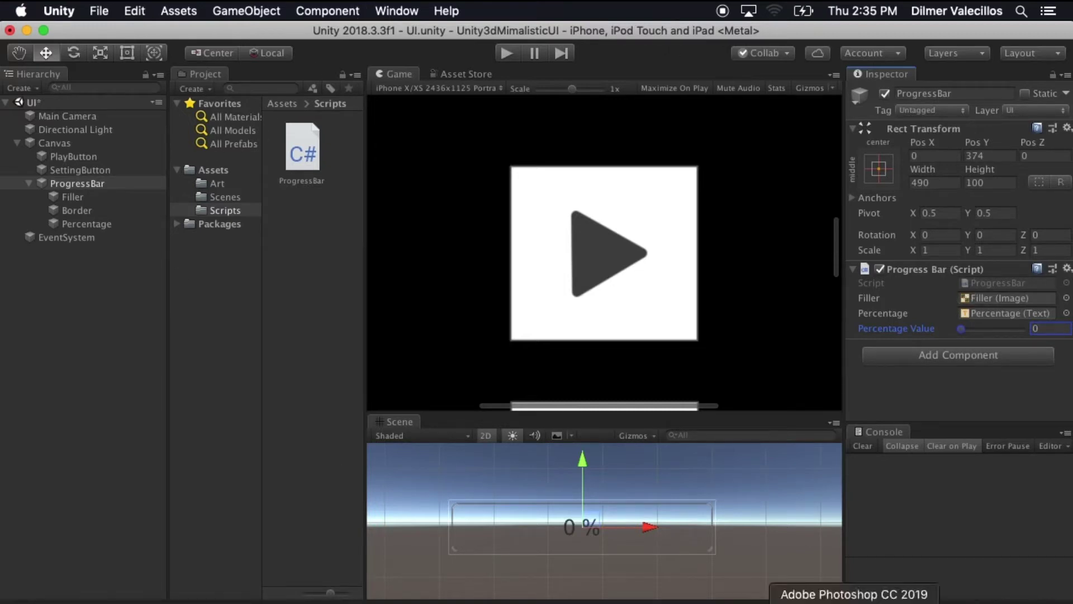
Switch to Photoshop and draw a white rectangle about 717 by 528 px below the progress bar graphics.
{"action": "left_click", "coordinate": [854, 599]}
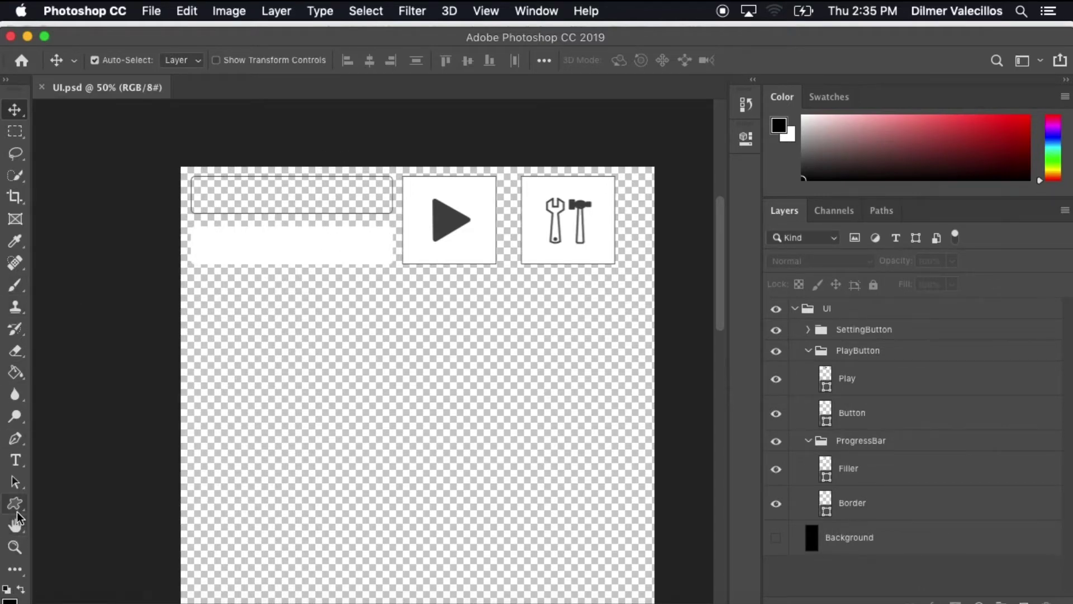
{"action": "left_click", "coordinate": [17, 510]}
{"action": "right_click", "coordinate": [17, 510]}
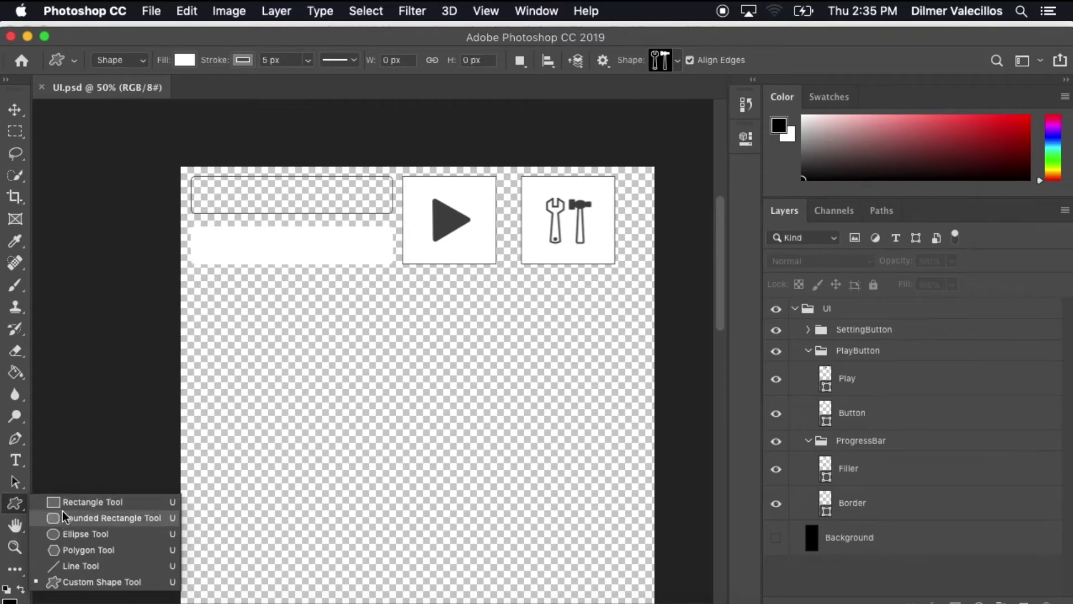
{"action": "left_click", "coordinate": [63, 501]}
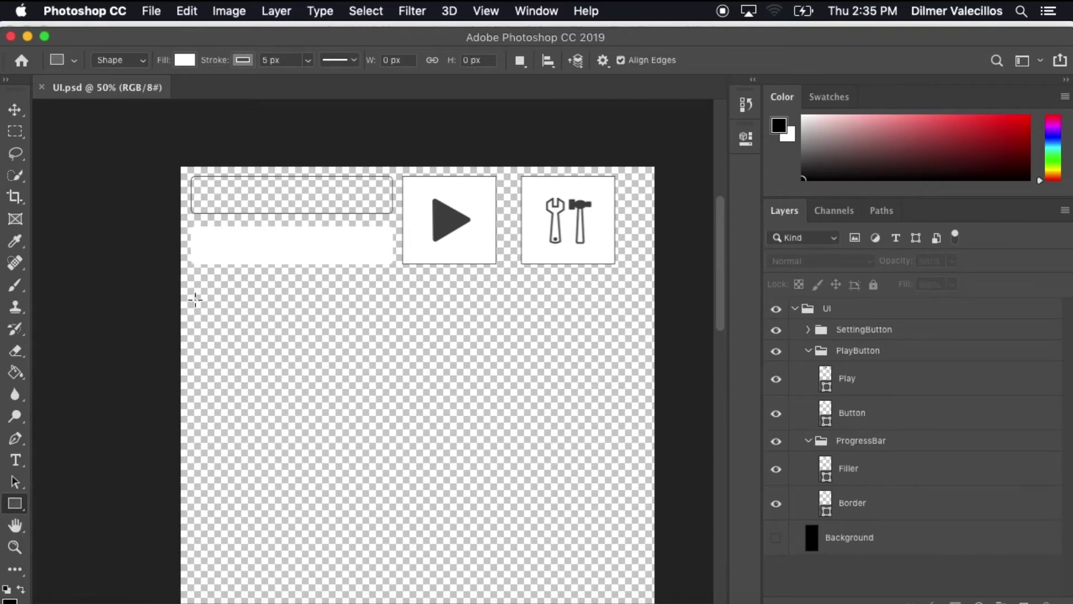
{"action": "left_click_drag", "start_coordinate": [194, 300], "coordinate": [496, 521]}
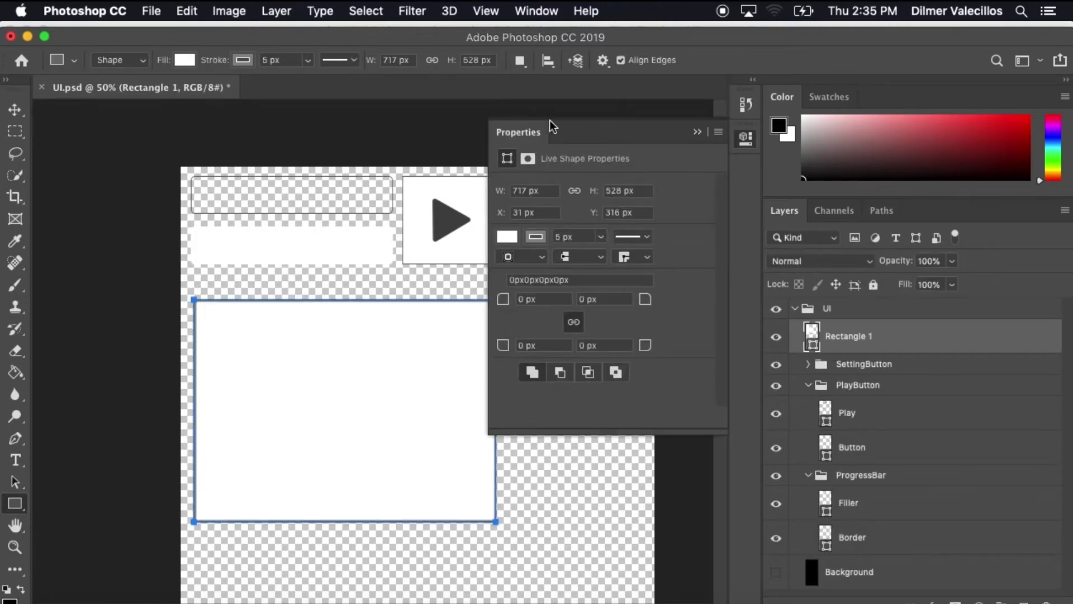
Unlink the rectangle's corner radii and set both top corners to 15 px.
{"action": "left_click", "coordinate": [574, 324]}
{"action": "left_click", "coordinate": [528, 299]}
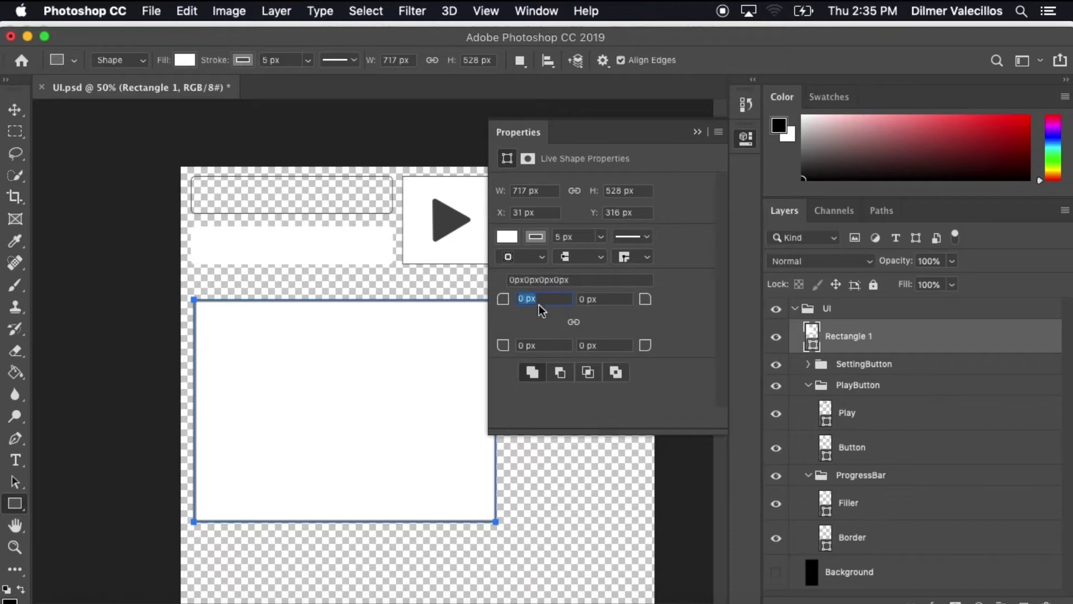
{"action": "type", "text": "5"}
{"action": "key", "text": "Return"}
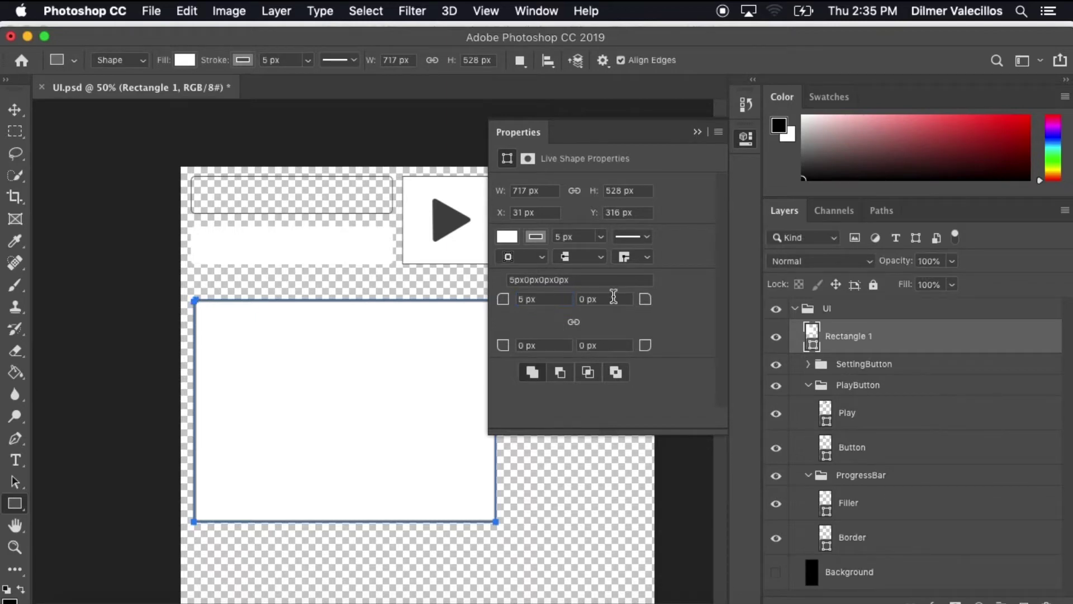
{"action": "left_click", "coordinate": [535, 303]}
{"action": "type", "text": "1"}
{"action": "left_click", "coordinate": [581, 299]}
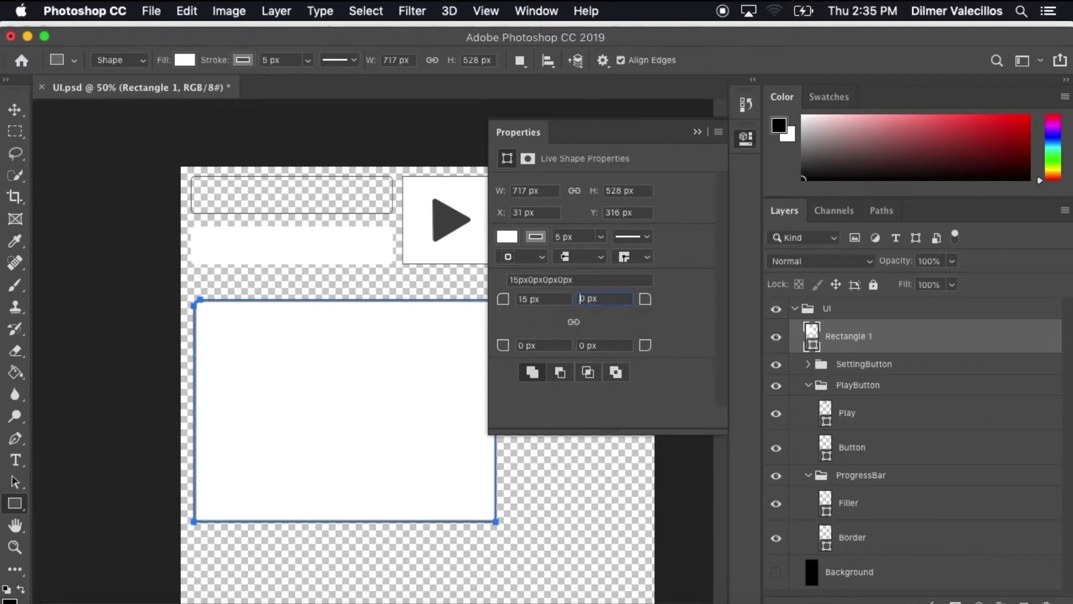
{"action": "type", "text": "15"}
{"action": "key", "text": "Return"}
{"action": "left_click", "coordinate": [15, 109]}
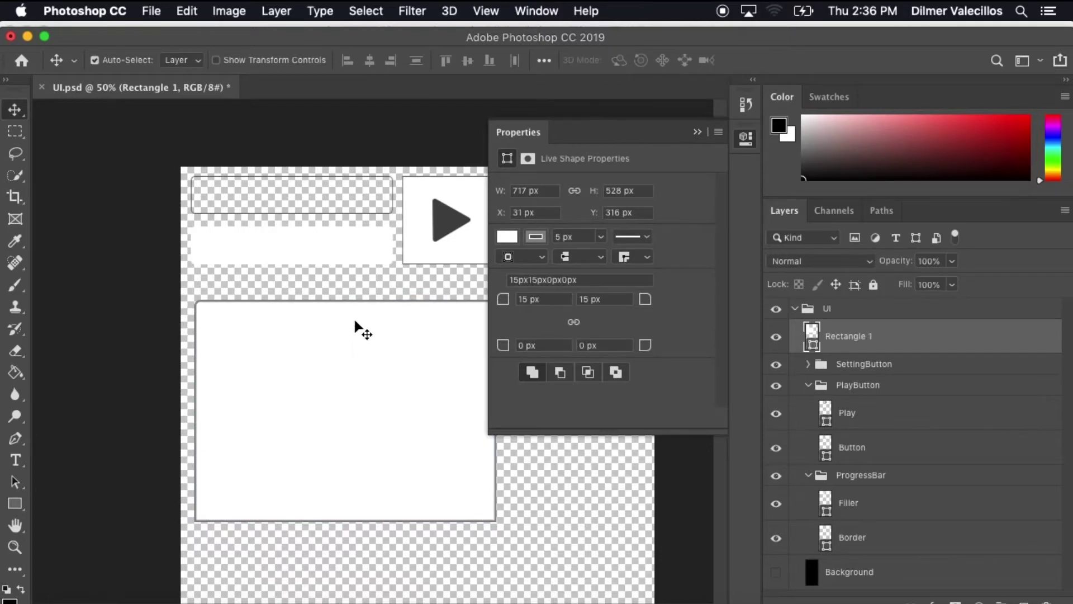
{"action": "left_click", "coordinate": [697, 132]}
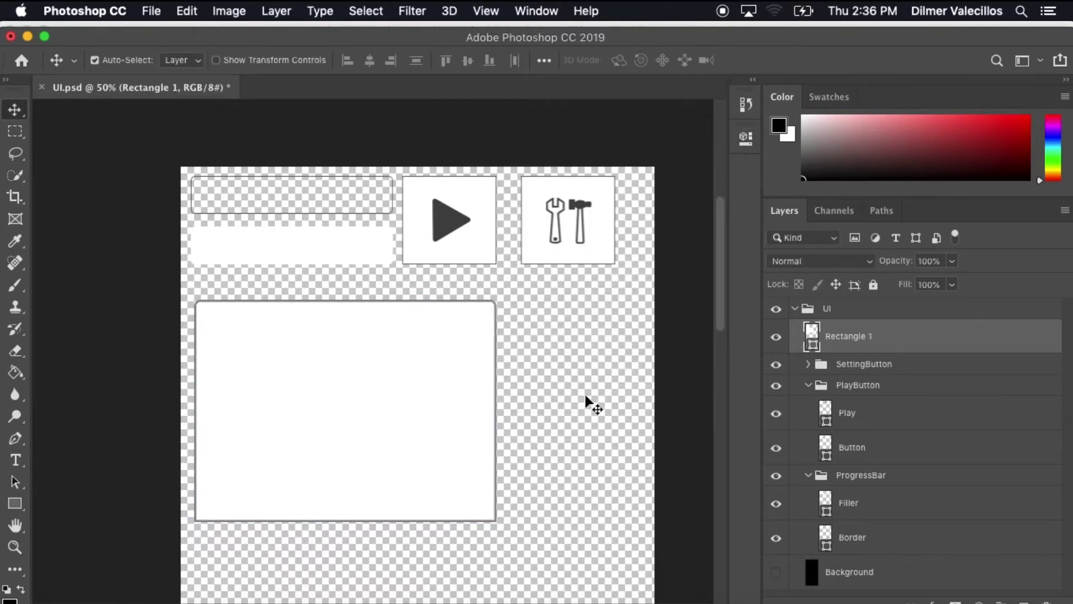
Undo the recent corner radius changes on the rectangle.
{"action": "left_click", "coordinate": [13, 509]}
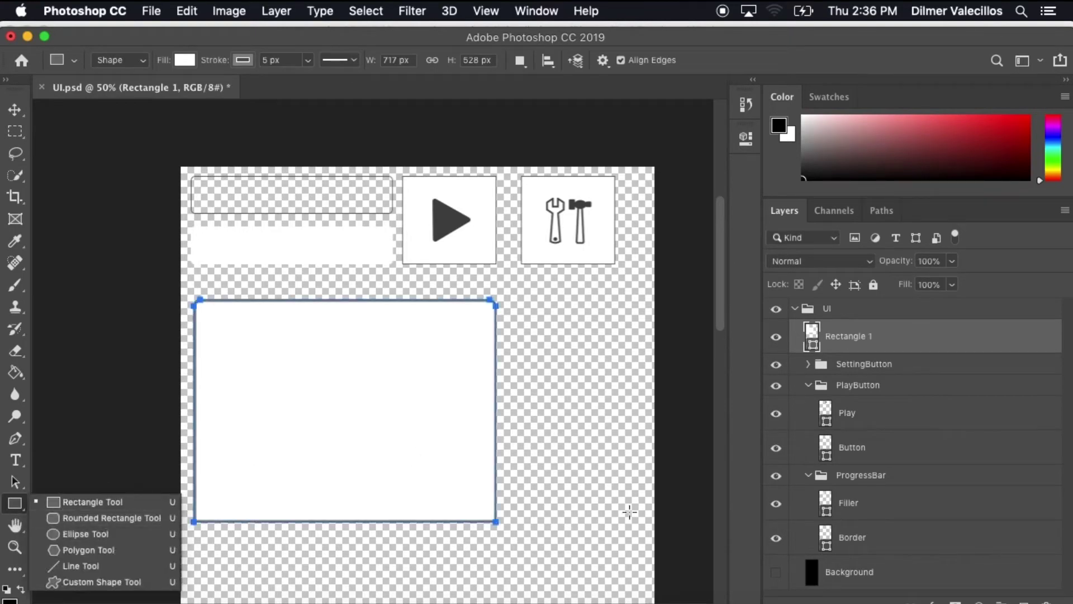
{"action": "left_click", "coordinate": [186, 11]}
{"action": "left_click", "coordinate": [224, 31]}
{"action": "left_click", "coordinate": [186, 11]}
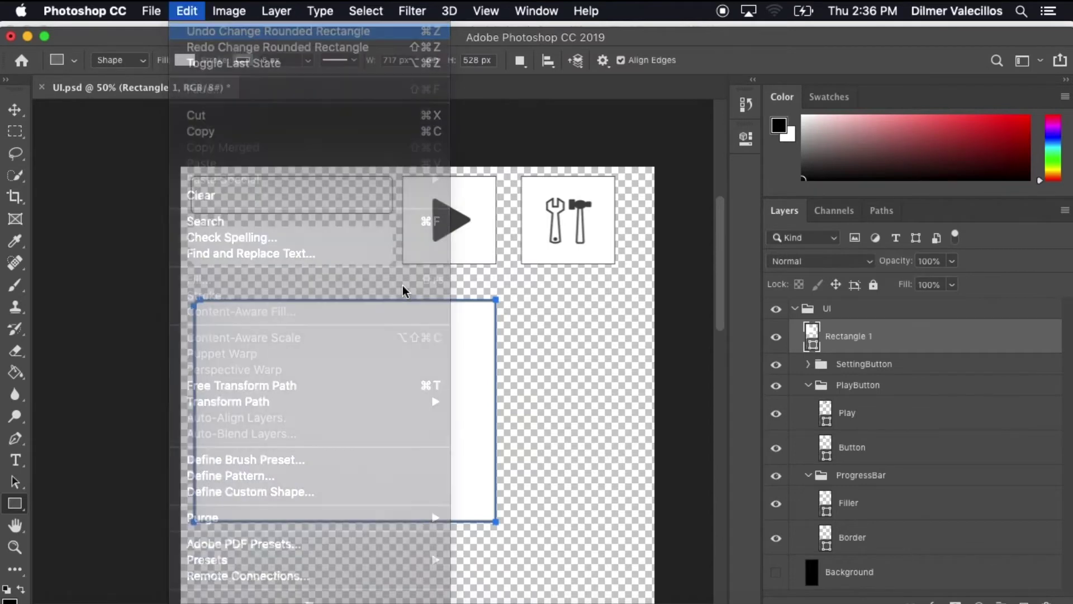
{"action": "key", "text": "Escape"}
{"action": "left_click", "coordinate": [48, 359]}
{"action": "key", "text": "Escape"}
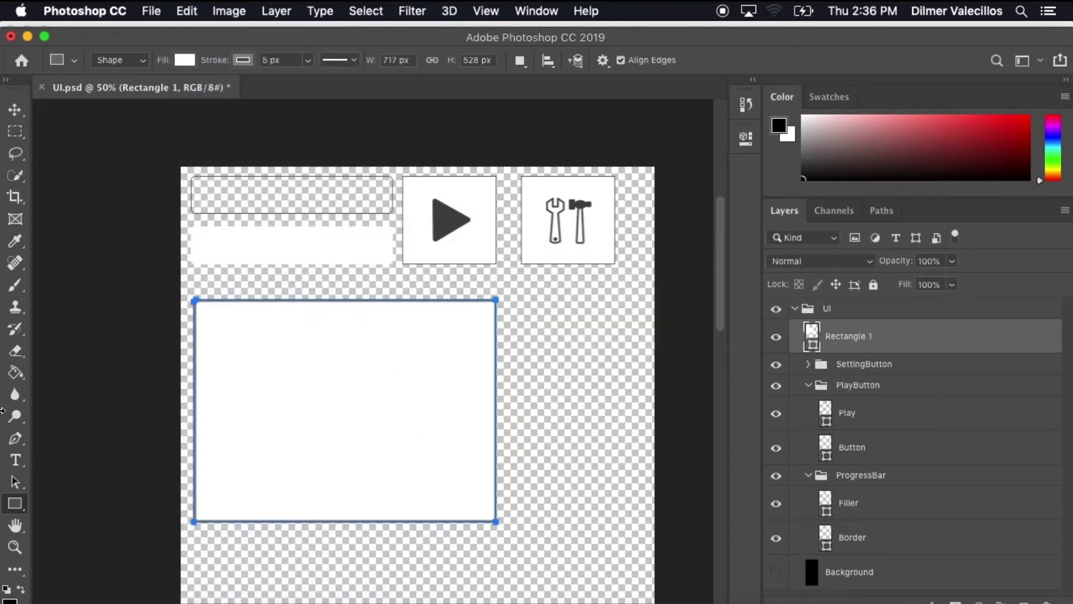
Draw a rounded rectangle about 722 by 67 px directly above the large rectangle and set its bottom corner radii to 0 px.
{"action": "left_click_drag", "start_coordinate": [10, 507], "coordinate": [56, 515]}
{"action": "left_click_drag", "start_coordinate": [192, 273], "coordinate": [496, 299]}
{"action": "left_click", "coordinate": [533, 345]}
{"action": "type", "text": "0"}
{"action": "key", "text": "Return"}
{"action": "left_click", "coordinate": [582, 346]}
{"action": "type", "text": "0"}
{"action": "key", "text": "Return"}
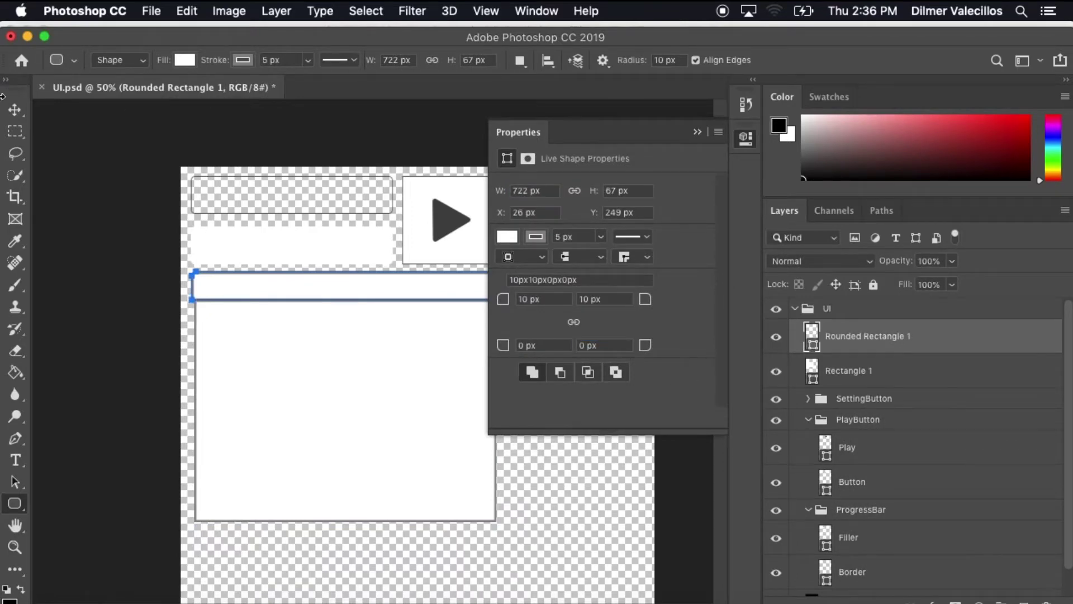
{"action": "left_click", "coordinate": [15, 110]}
{"action": "left_click", "coordinate": [697, 131]}
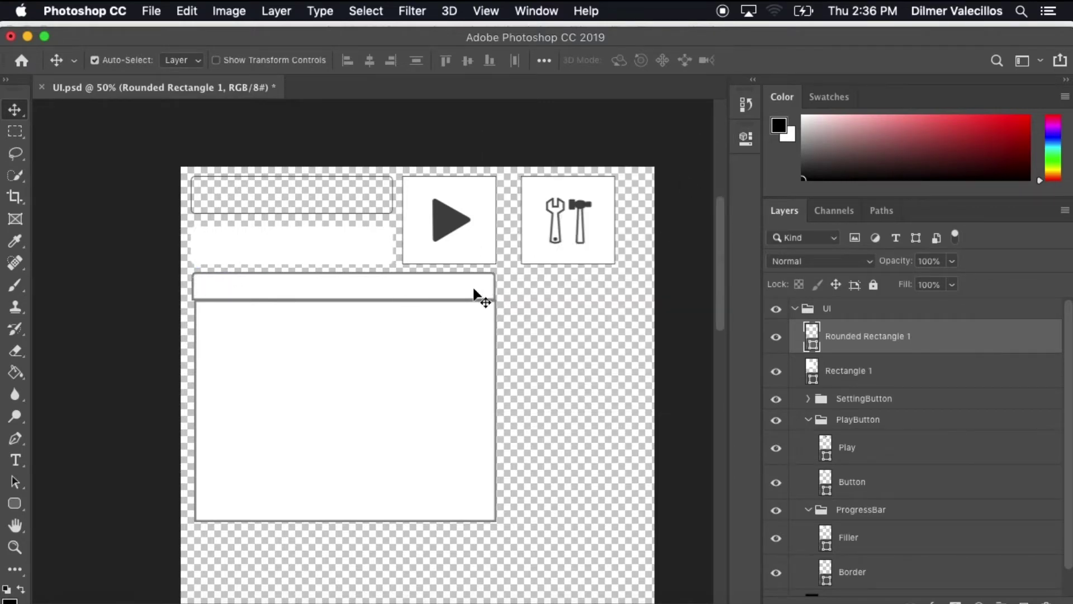
Nudge the header bar right and narrow it to about 716 px to align with the large rectangle's sides.
{"action": "key", "text": "Right"}
{"action": "key", "text": "Right"}
{"action": "key", "text": "Right"}
{"action": "key", "text": "Right"}
{"action": "key", "text": "Right"}
{"action": "key", "text": "Right"}
{"action": "key", "text": "Right"}
{"action": "key", "text": "super+t"}
{"action": "left_click_drag", "start_coordinate": [498, 287], "coordinate": [495, 288]}
{"action": "key", "text": "Return"}
{"action": "left_click", "coordinate": [513, 373]}
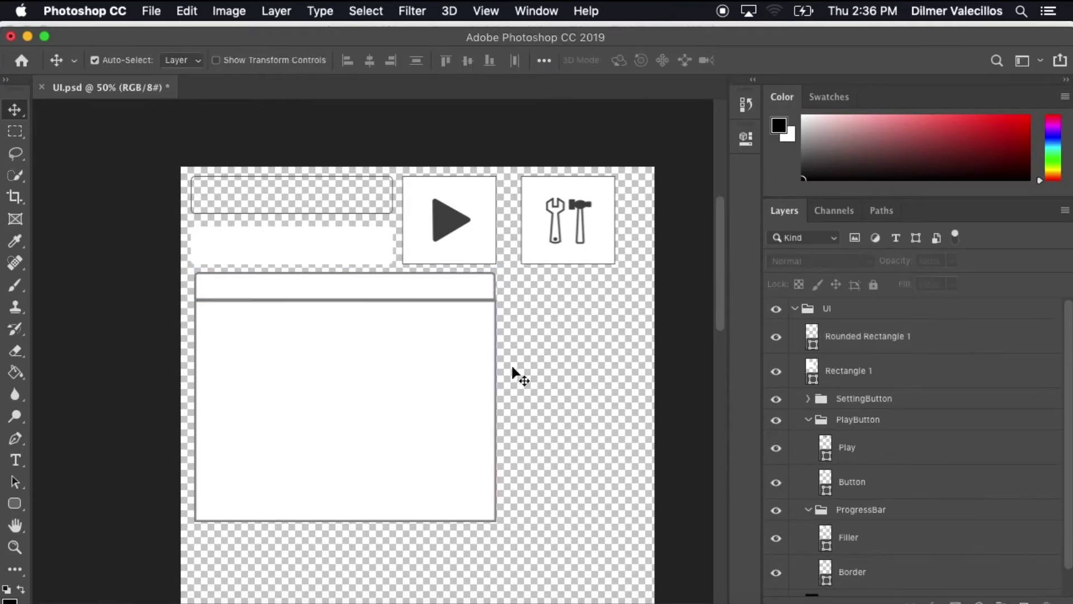
Set the header bar's stroke width to 1 px.
{"action": "key", "text": "super+equal"}
{"action": "key", "text": "super+equal"}
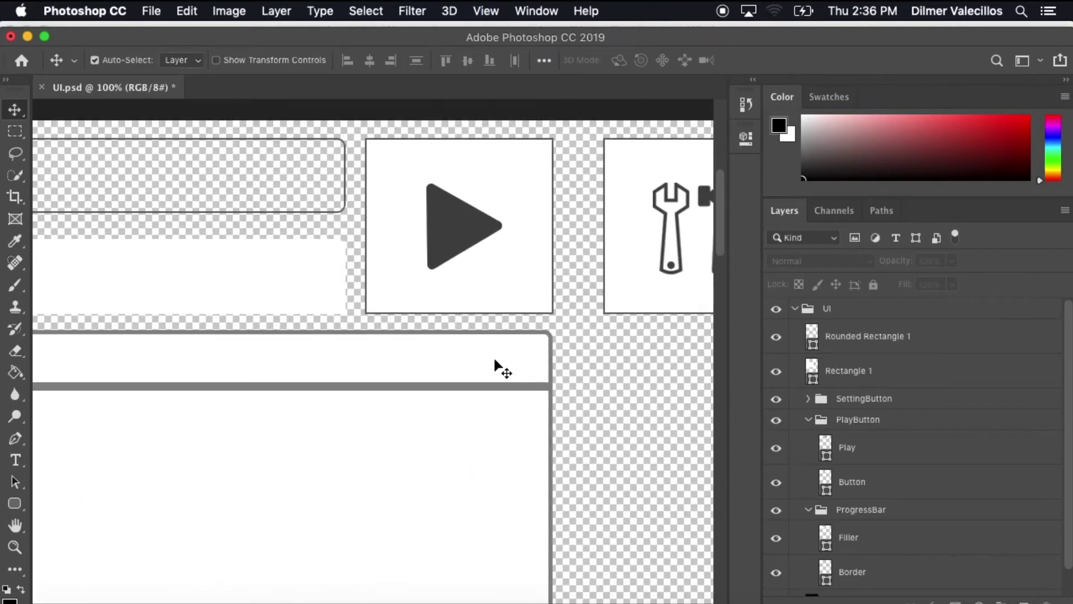
{"action": "scroll", "coordinate": [515, 402], "scroll_direction": "left", "scroll_amount": 5}
{"action": "scroll", "coordinate": [516, 403], "scroll_direction": "right", "scroll_amount": 2}
{"action": "left_click", "coordinate": [497, 357]}
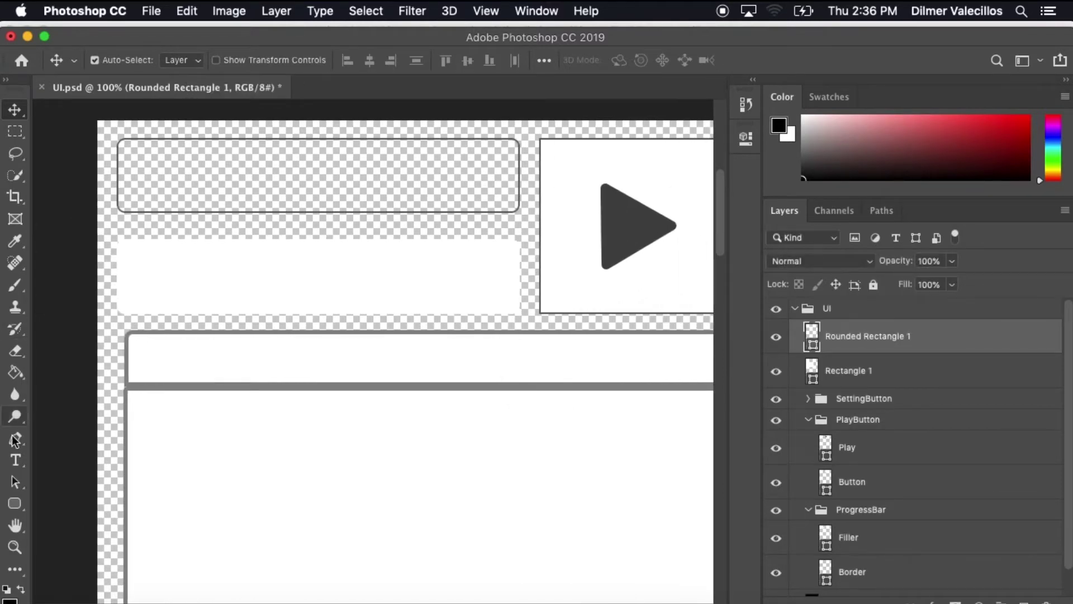
{"action": "left_click", "coordinate": [17, 504]}
{"action": "left_click", "coordinate": [264, 58]}
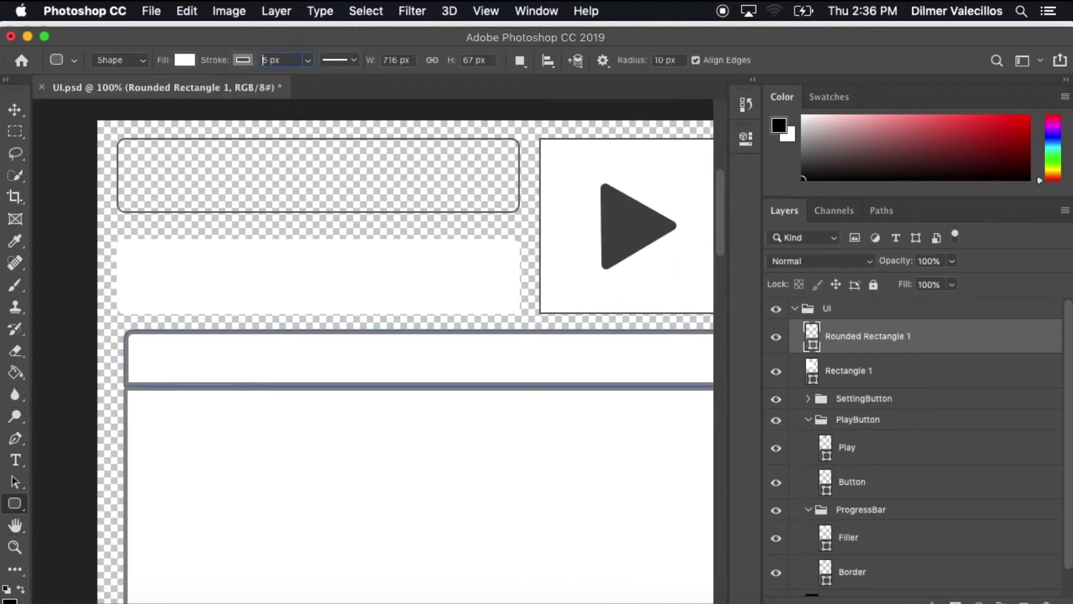
{"action": "key", "text": "Return"}
{"action": "key", "text": "Return"}
{"action": "type", "text": "1"}
{"action": "key", "text": "Return"}
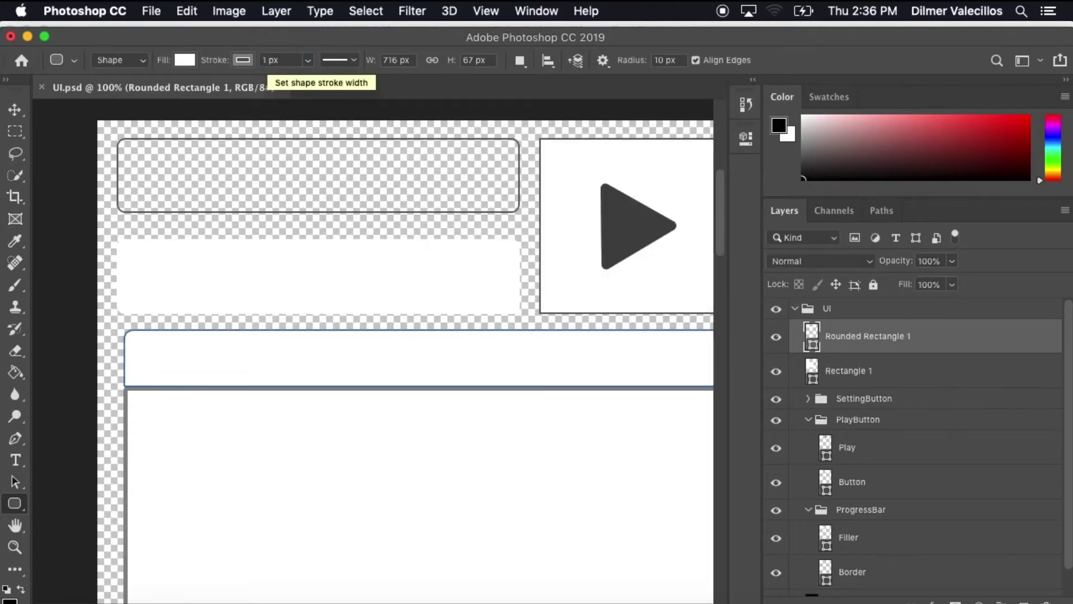
Set the stroke width of the large rectangle, Rectangle 1, to 1 px.
{"action": "left_click", "coordinate": [909, 371]}
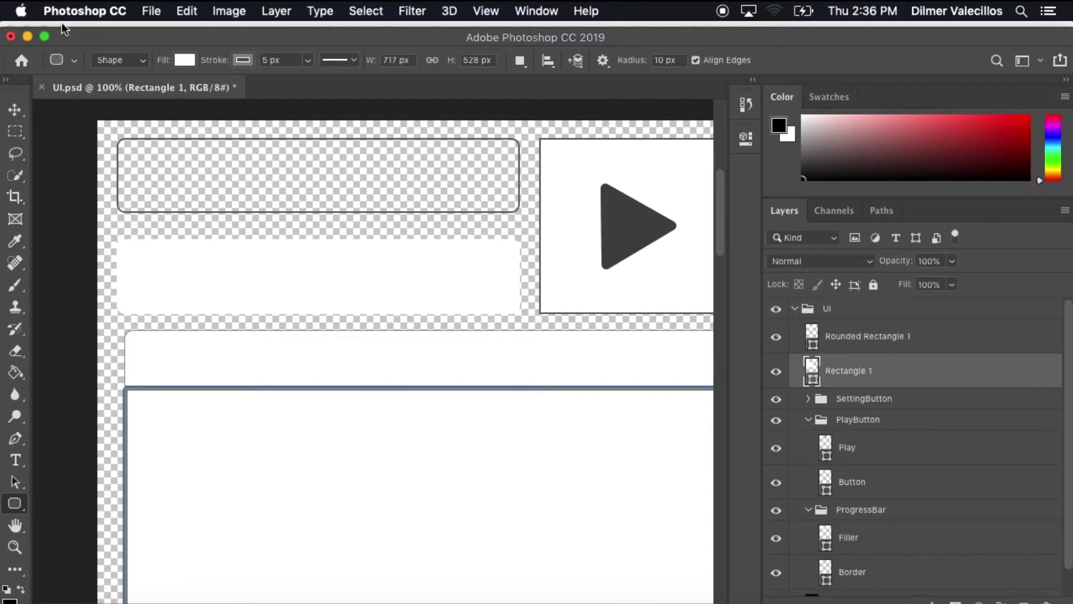
{"action": "left_click", "coordinate": [271, 60]}
{"action": "left_click", "coordinate": [15, 109]}
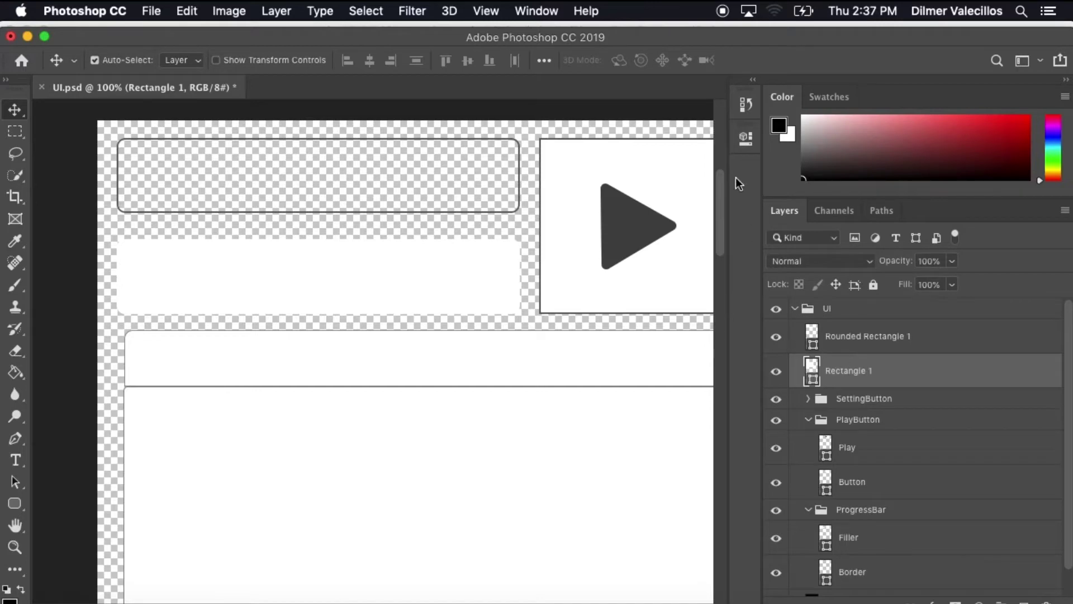
Set the large rectangle's top-left corner radius to 0 px.
{"action": "left_click", "coordinate": [740, 141]}
{"action": "left_click", "coordinate": [528, 298]}
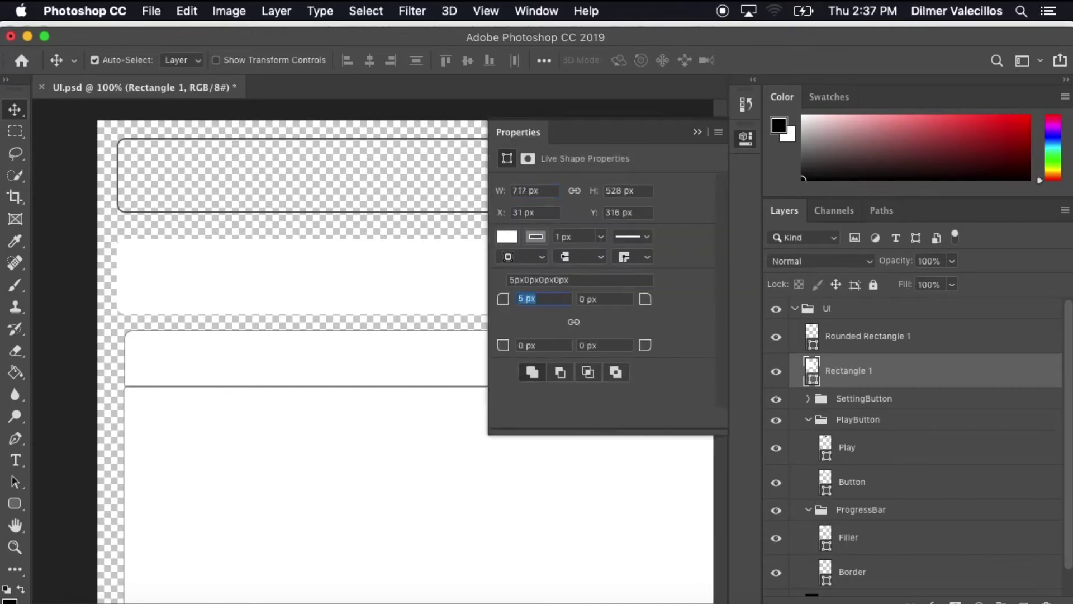
{"action": "type", "text": "0"}
{"action": "key", "text": "Return"}
{"action": "left_click", "coordinate": [103, 246]}
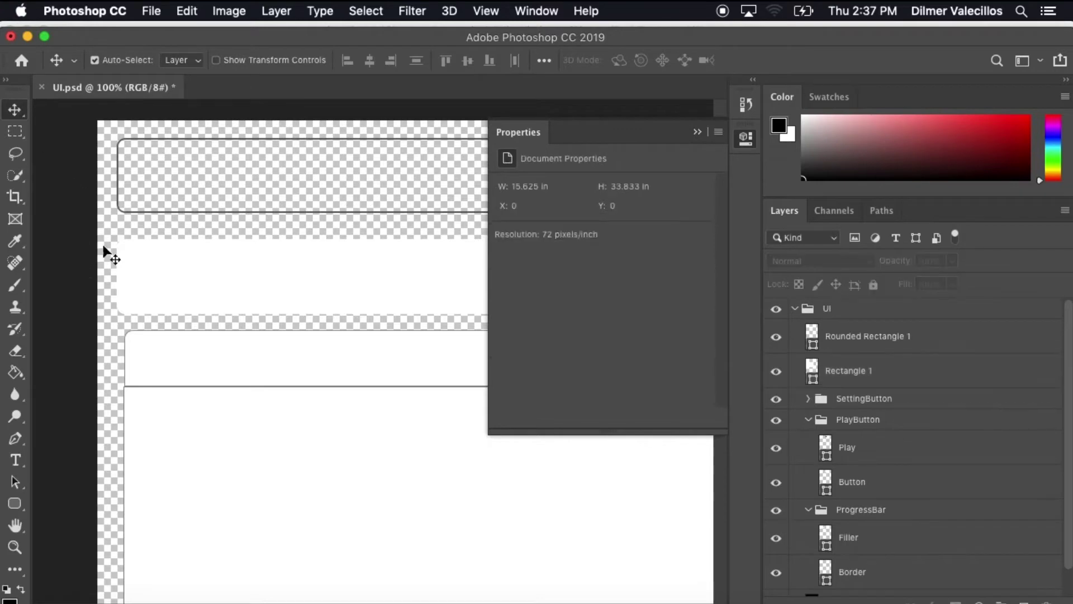
{"action": "left_click", "coordinate": [695, 132]}
Stretch the header bar's right edge to 100.14% width so it lines up with the large rectangle's edge.
{"action": "left_click", "coordinate": [170, 358]}
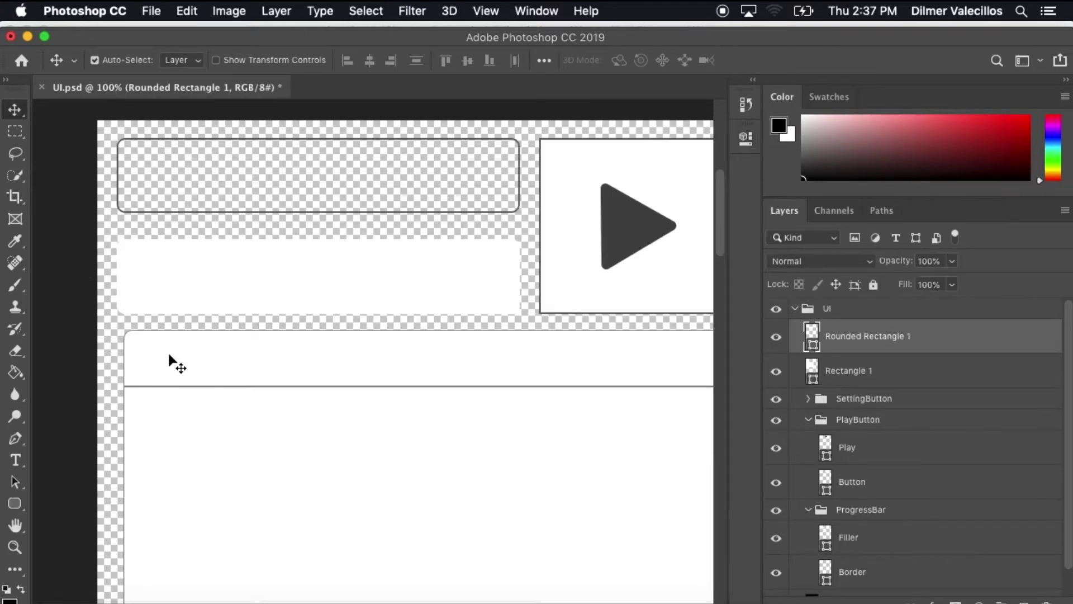
{"action": "key", "text": "super+minus"}
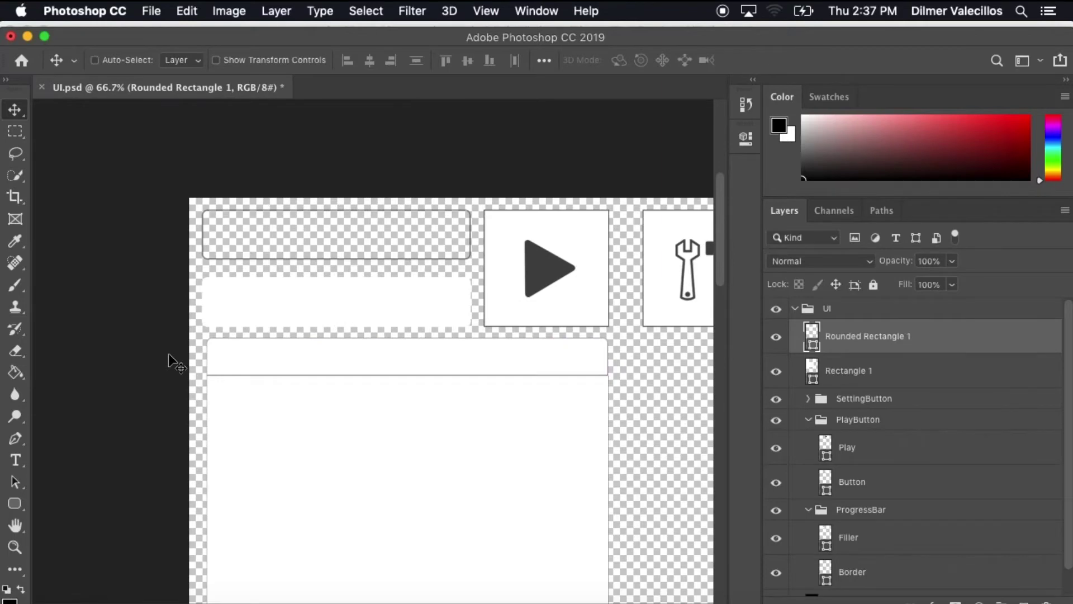
{"action": "key", "text": "super+equal"}
{"action": "key", "text": "super+equal"}
{"action": "key", "text": "super+t"}
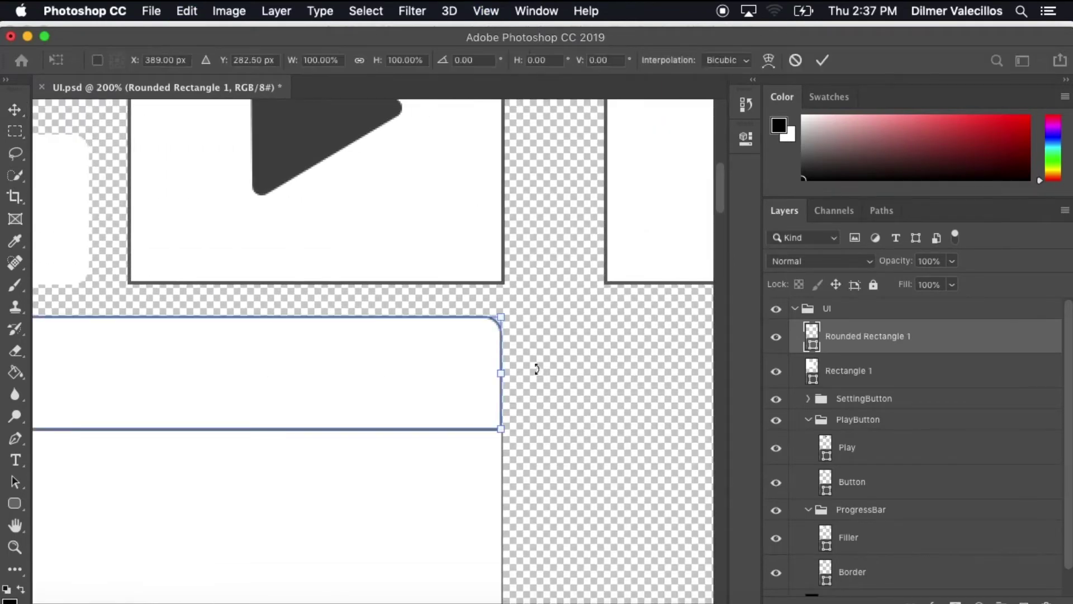
{"action": "left_click_drag", "start_coordinate": [499, 373], "coordinate": [499, 376]}
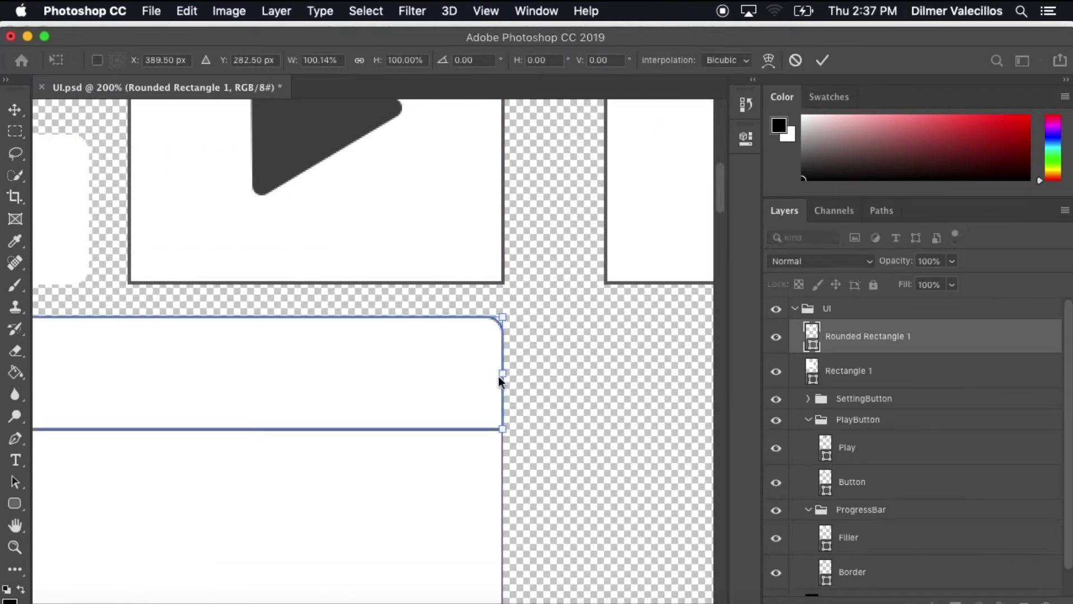
{"action": "key", "text": "Return"}
{"action": "key", "text": "super+minus"}
{"action": "key", "text": "super+minus"}
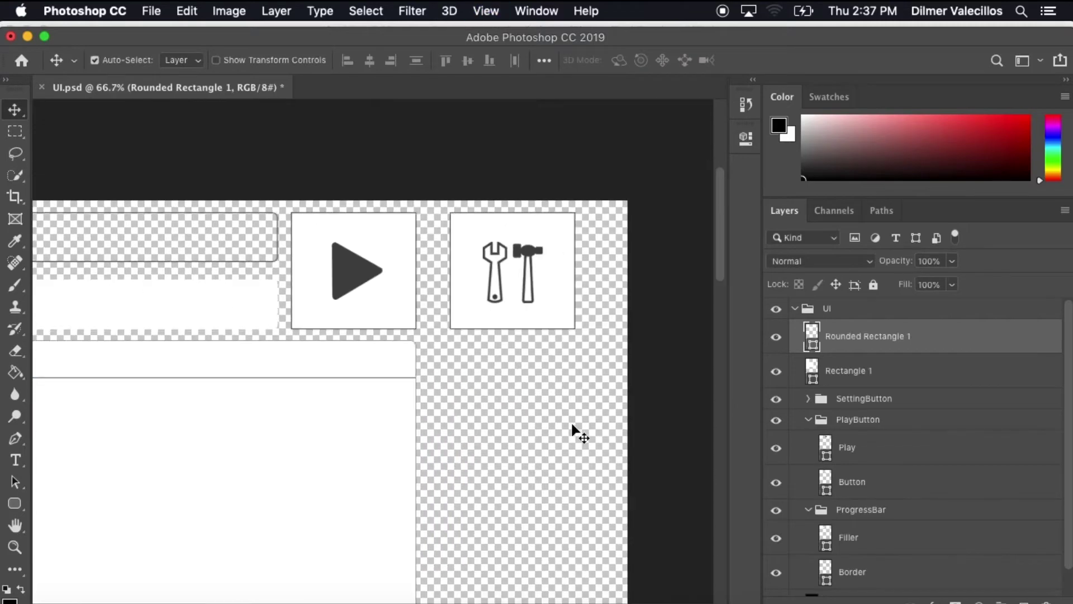
Nudge the header bar down slightly so it overlaps the top edge of the large rectangle.
{"action": "key", "text": "Down"}
{"action": "key", "text": "Down"}
{"action": "key", "text": "Down"}
{"action": "key", "text": "Down"}
{"action": "key", "text": "Down"}
{"action": "key", "text": "Down"}
{"action": "key", "text": "Down"}
{"action": "key", "text": "Down"}
{"action": "key", "text": "Down"}
{"action": "key", "text": "Down"}
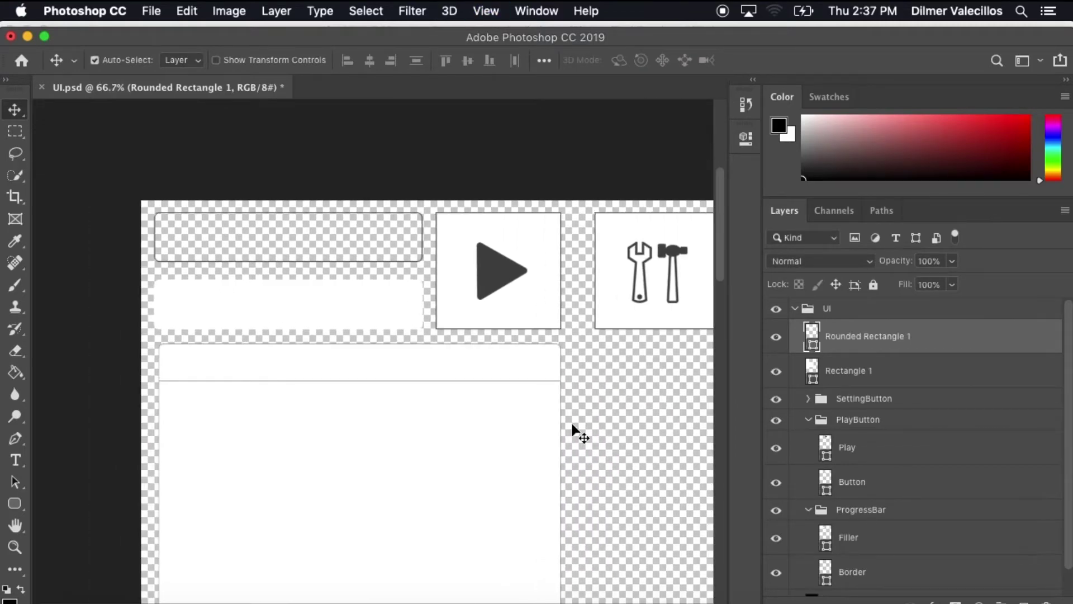
{"action": "key", "text": "Up"}
{"action": "key", "text": "Up"}
{"action": "key", "text": "Up"}
{"action": "key", "text": "Up"}
{"action": "key", "text": "Up"}
{"action": "key", "text": "Up"}
{"action": "key", "text": "Down"}
{"action": "key", "text": "Down"}
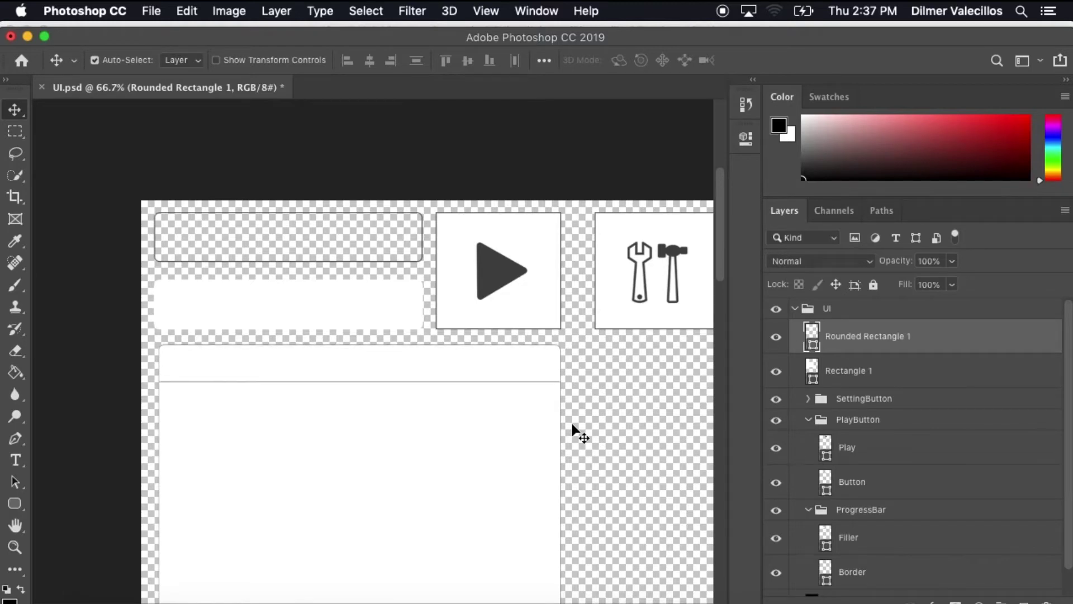
Group the header bar and the large rectangle layers and name the group Window.
{"action": "left_click", "coordinate": [846, 372], "text": "shift"}
{"action": "key", "text": "super+g"}
{"action": "double_click", "coordinate": [850, 329]}
{"action": "type", "text": "Windo"}
{"action": "key", "text": "Return"}
Expand the Window group and rename its rounded rectangle layer Top and its rectangle layer Bottom.
{"action": "left_click", "coordinate": [807, 329]}
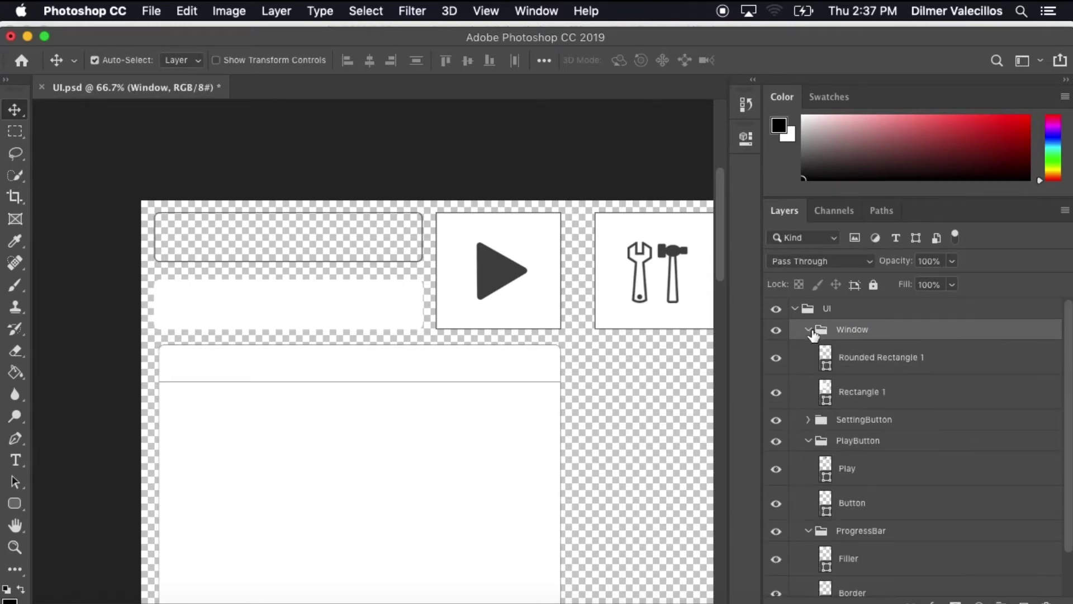
{"action": "left_click", "coordinate": [851, 371]}
{"action": "double_click", "coordinate": [851, 357]}
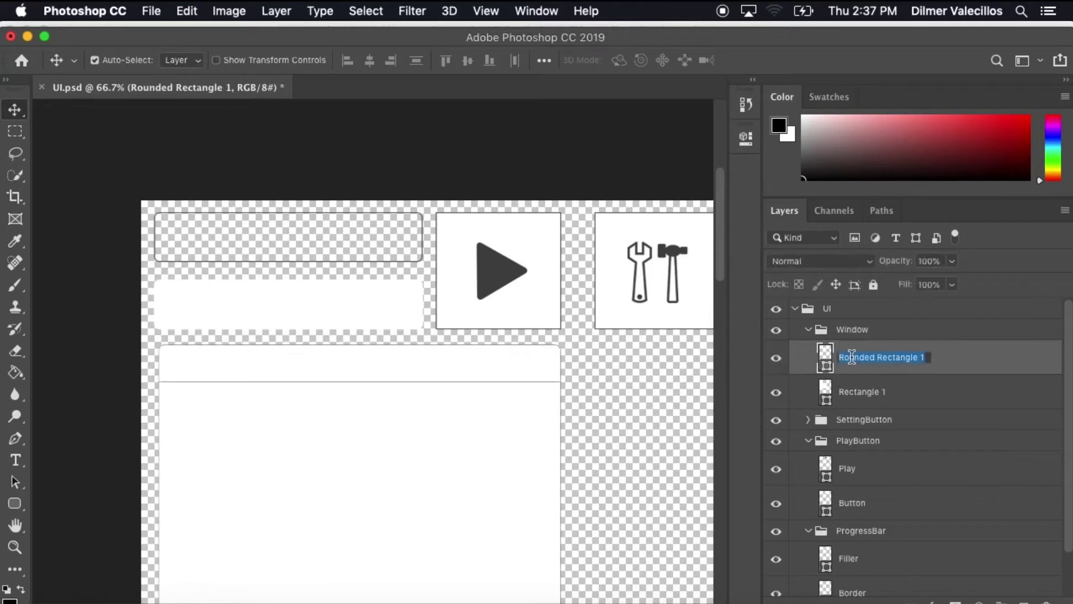
{"action": "type", "text": "Top"}
{"action": "key", "text": "Return"}
{"action": "double_click", "coordinate": [862, 391]}
{"action": "type", "text": "Bottom"}
{"action": "key", "text": "Return"}
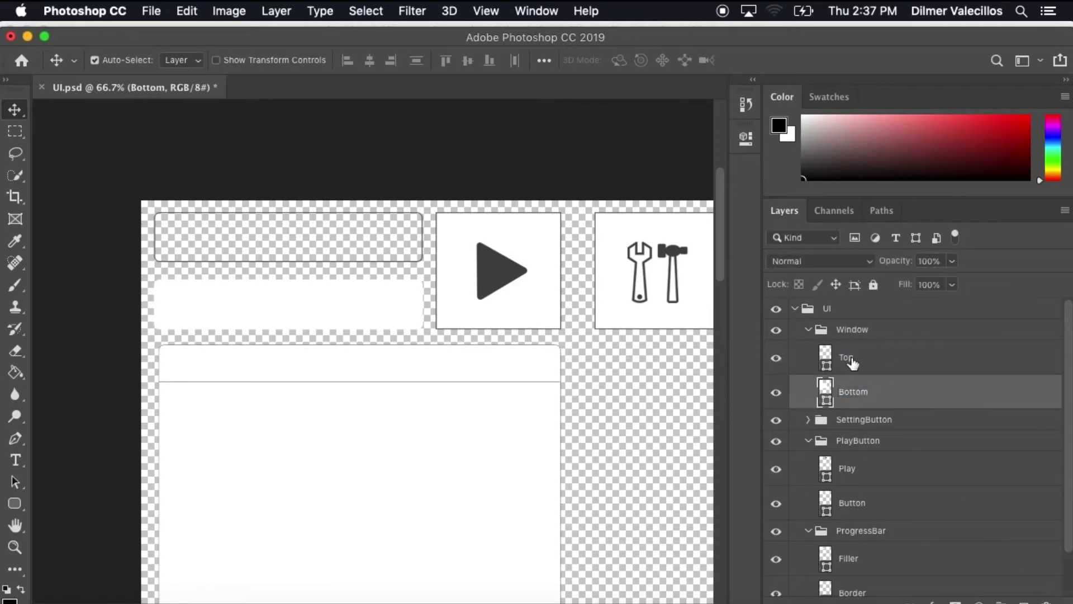
Fill the Top header bar shape with dark grey 464646, sampled from the play icon.
{"action": "left_click", "coordinate": [852, 362]}
{"action": "left_click", "coordinate": [15, 503]}
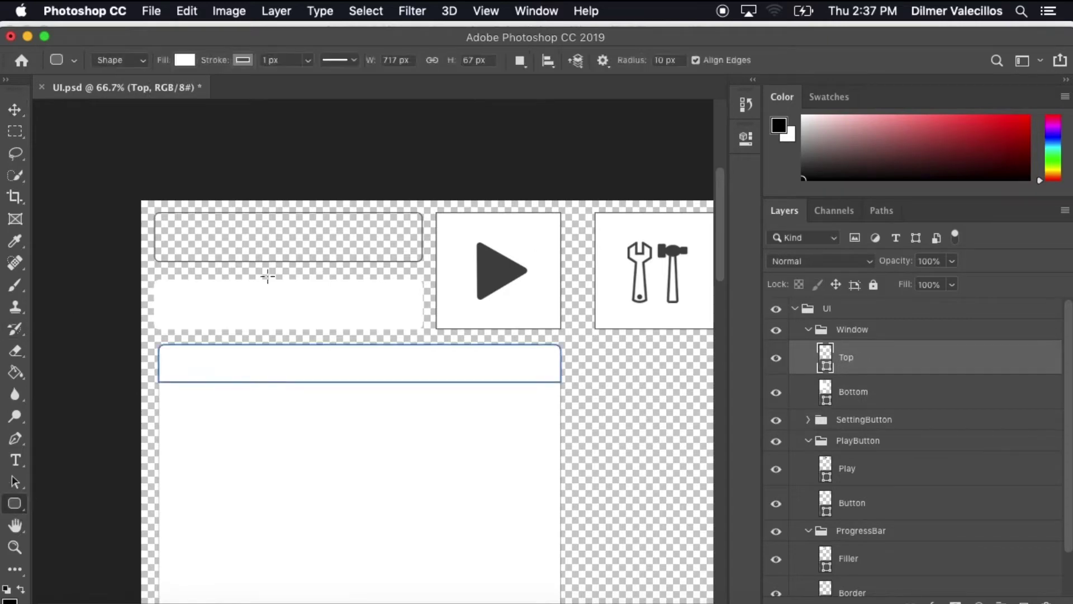
{"action": "left_click", "coordinate": [184, 60]}
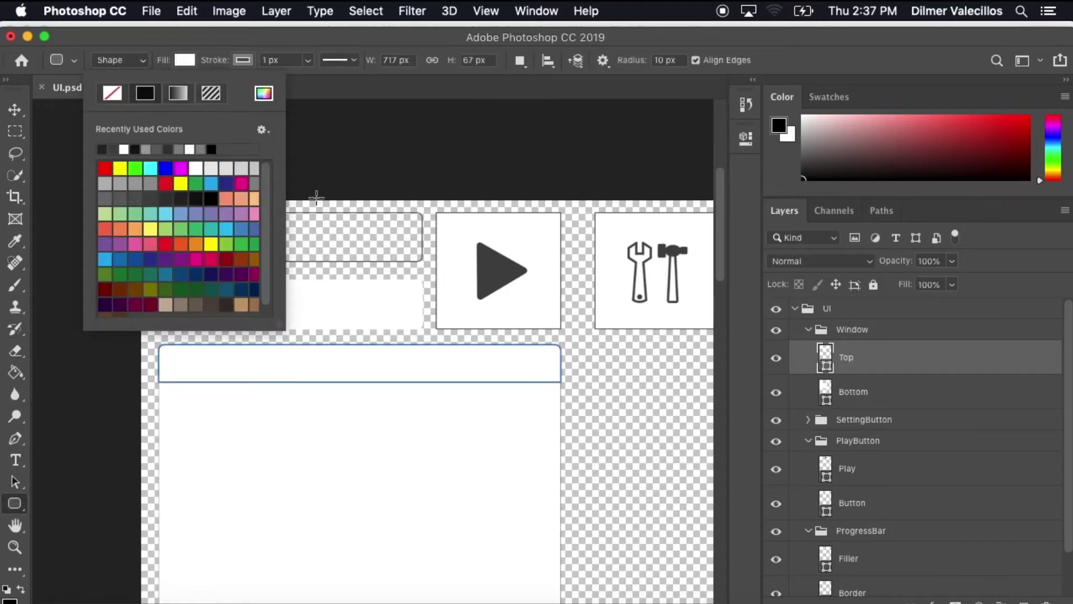
{"action": "left_click", "coordinate": [263, 93]}
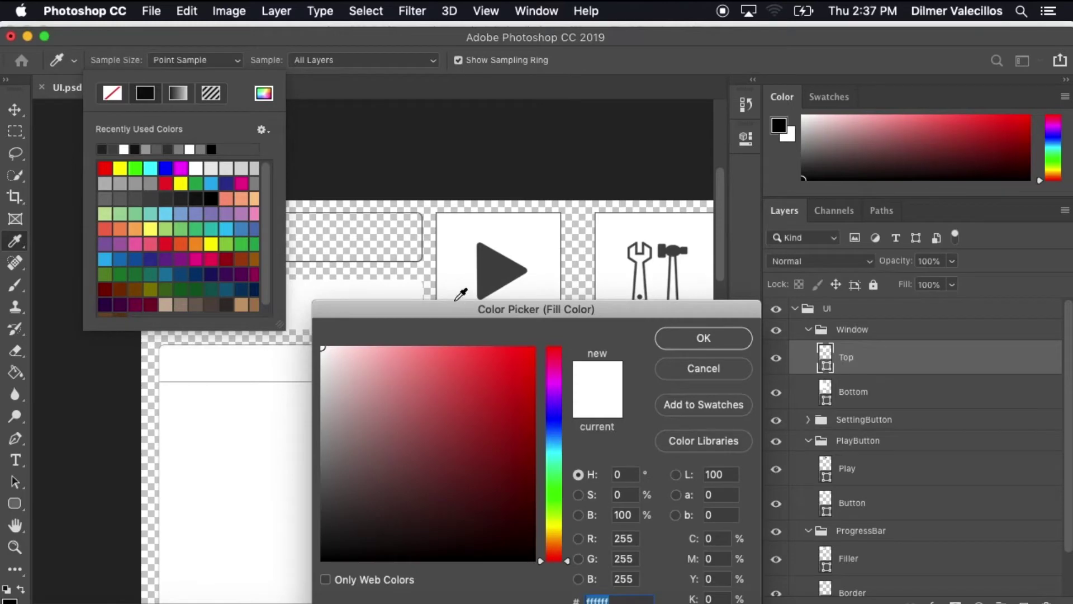
{"action": "left_click", "coordinate": [513, 274]}
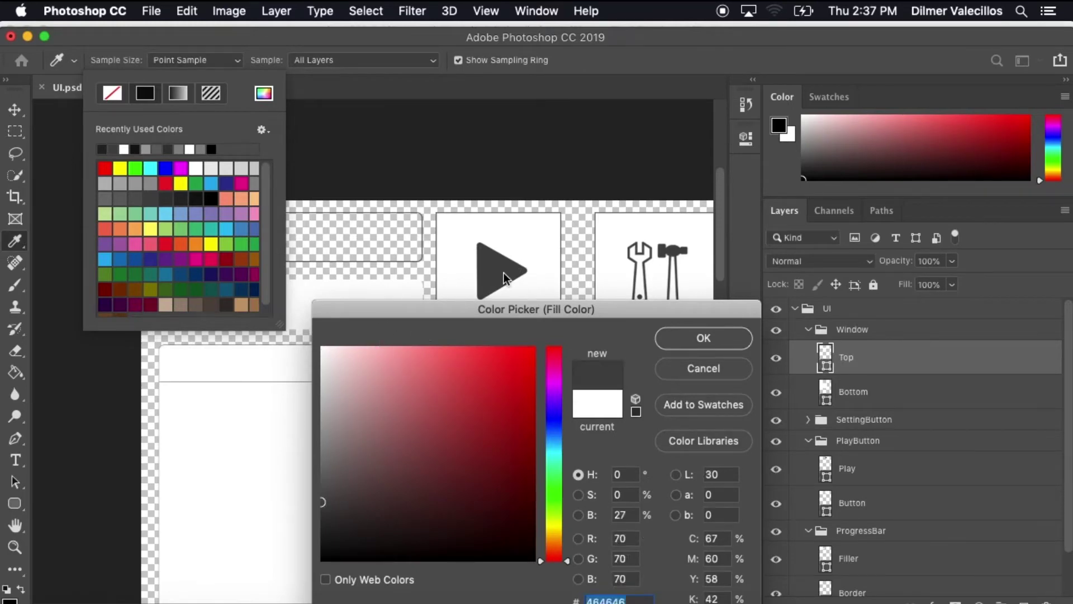
{"action": "left_click", "coordinate": [703, 338]}
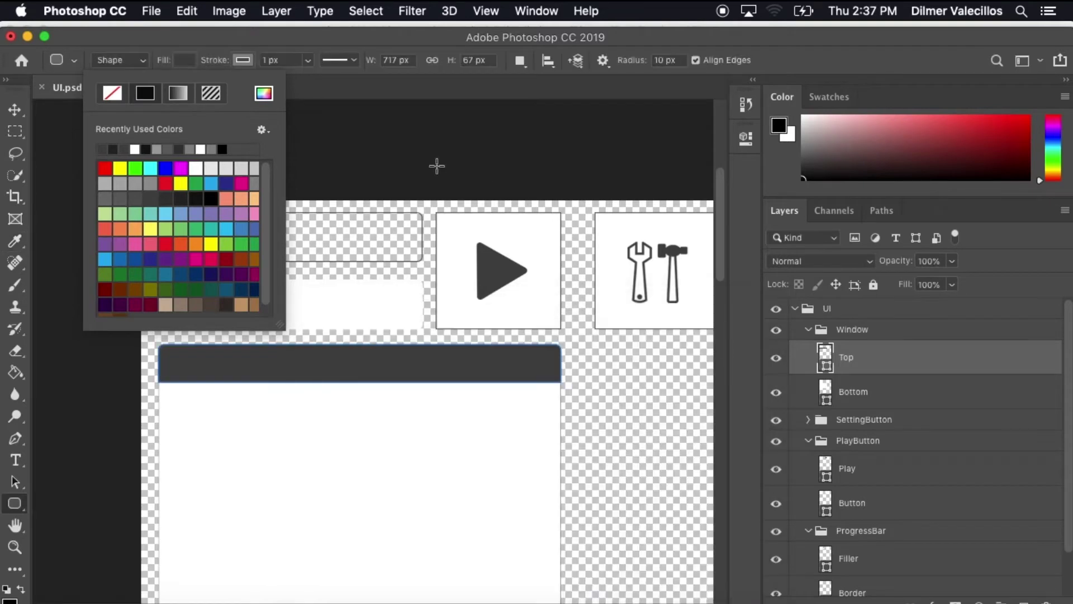
{"action": "left_click", "coordinate": [106, 45]}
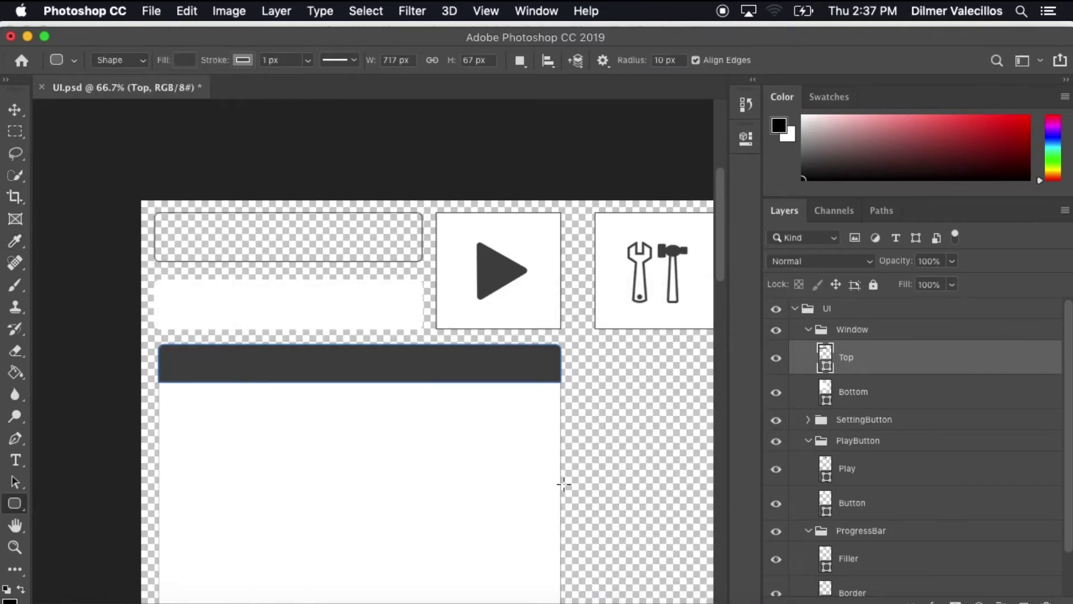
Nudge the whole Window group left until its left edge lines up with the progress bar graphics above.
{"action": "left_click", "coordinate": [16, 110]}
{"action": "scroll", "coordinate": [659, 497], "scroll_direction": "down", "scroll_amount": 5}
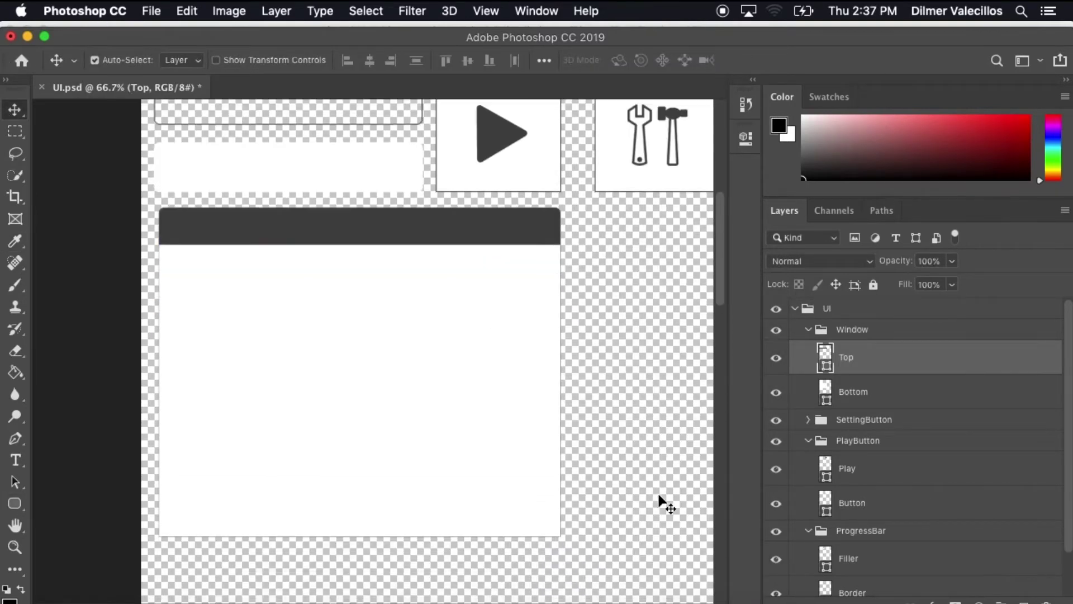
{"action": "scroll", "coordinate": [660, 497], "scroll_direction": "down", "scroll_amount": 3}
{"action": "scroll", "coordinate": [660, 498], "scroll_direction": "right", "scroll_amount": 2}
{"action": "scroll", "coordinate": [659, 501], "scroll_direction": "up", "scroll_amount": 2}
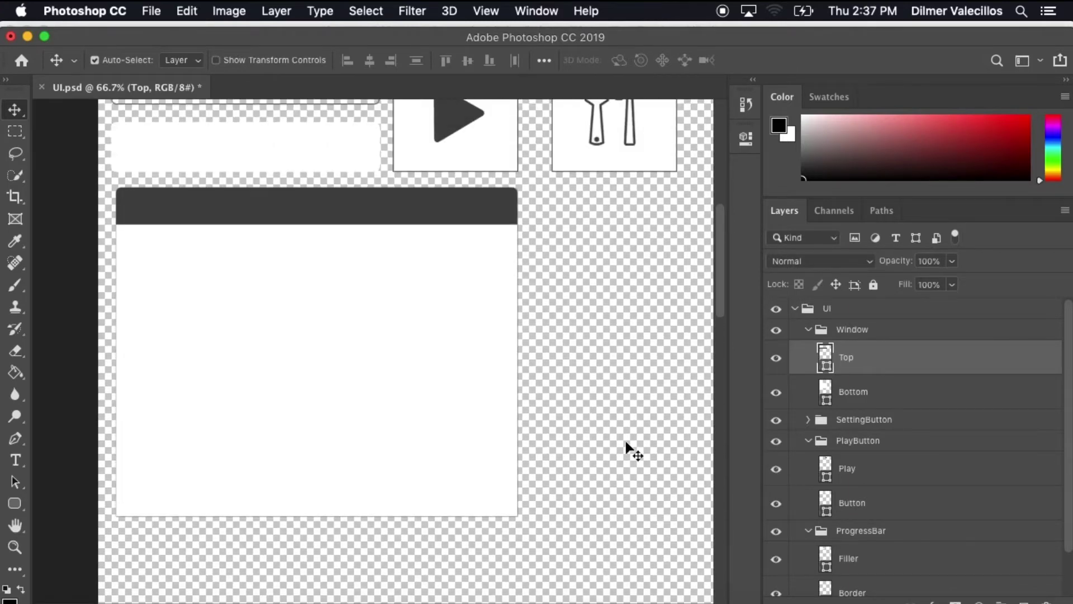
{"action": "left_click", "coordinate": [894, 334]}
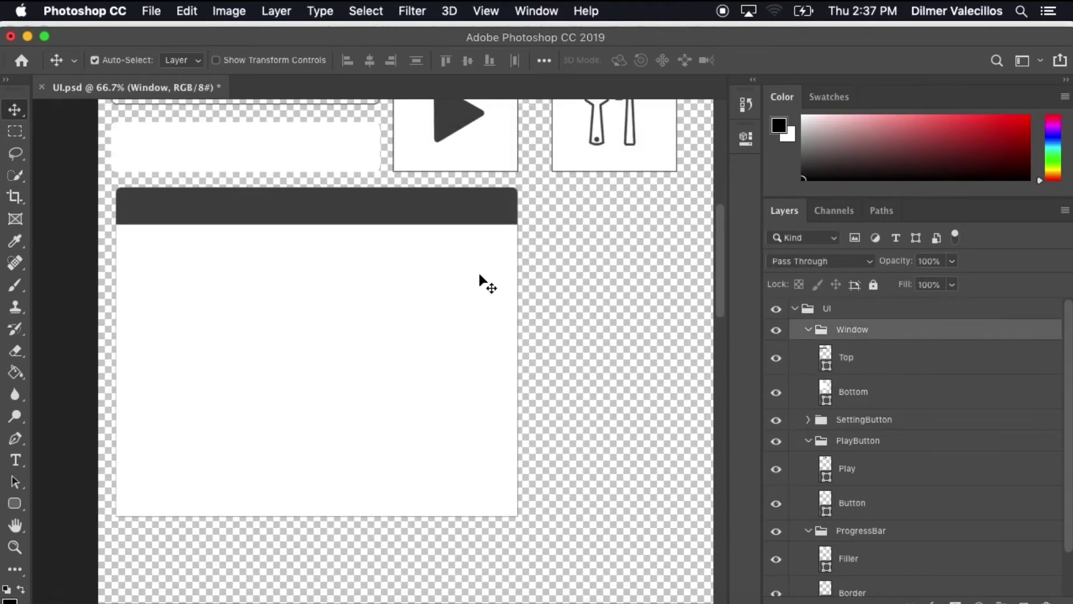
{"action": "key", "text": "Left"}
{"action": "key", "text": "Left"}
{"action": "key", "text": "Left"}
{"action": "key", "text": "Left"}
{"action": "key", "text": "Left"}
{"action": "key", "text": "Left"}
{"action": "key", "text": "Left"}
{"action": "key", "text": "Left"}
{"action": "key", "text": "Left"}
{"action": "key", "text": "Left"}
{"action": "key", "text": "Left"}
{"action": "key", "text": "Left"}
{"action": "key", "text": "Left"}
{"action": "key", "text": "Left"}
{"action": "key", "text": "Left"}
{"action": "key", "text": "Left"}
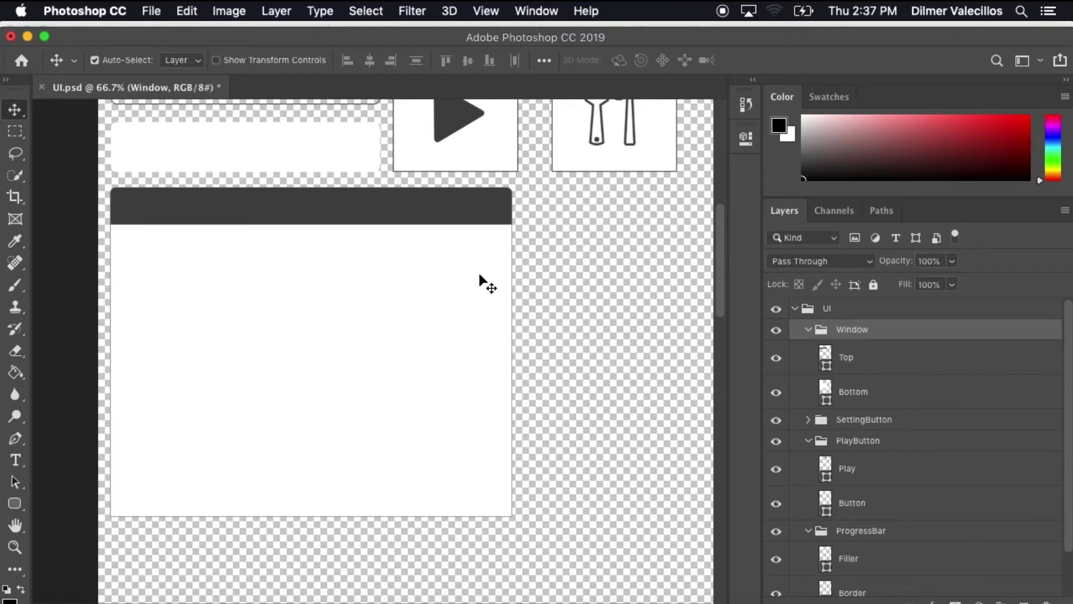
Scale the Window group up slightly from its lower-right corner so its right edge lines up with the play button's.
{"action": "key", "text": "ctrl+t"}
{"action": "left_click_drag", "start_coordinate": [512, 517], "coordinate": [519, 523]}
{"action": "key", "text": "Return"}
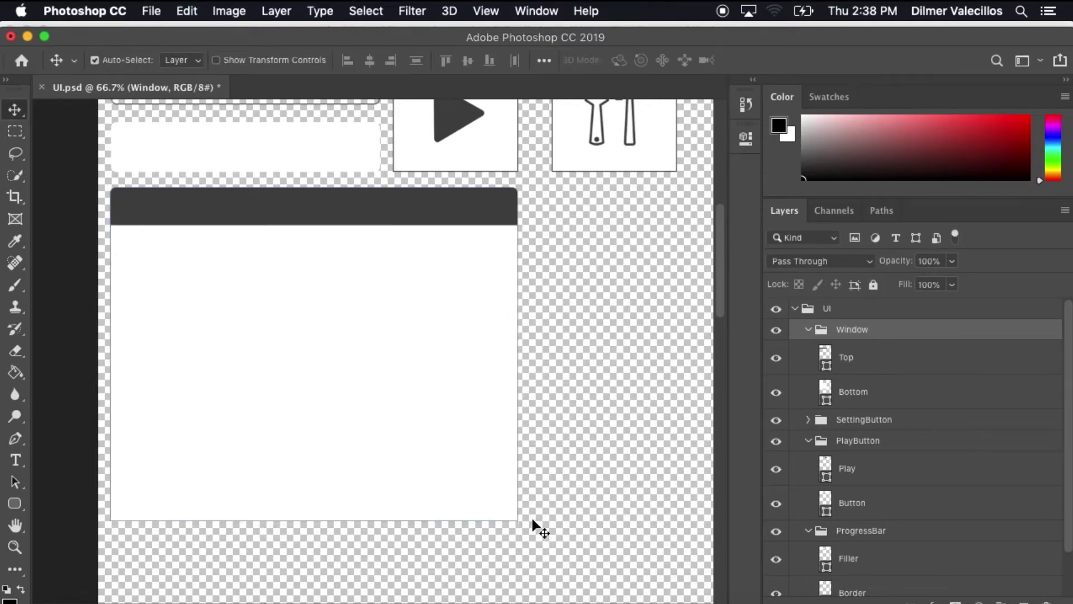
{"action": "scroll", "coordinate": [531, 277], "scroll_direction": "up", "scroll_amount": 3}
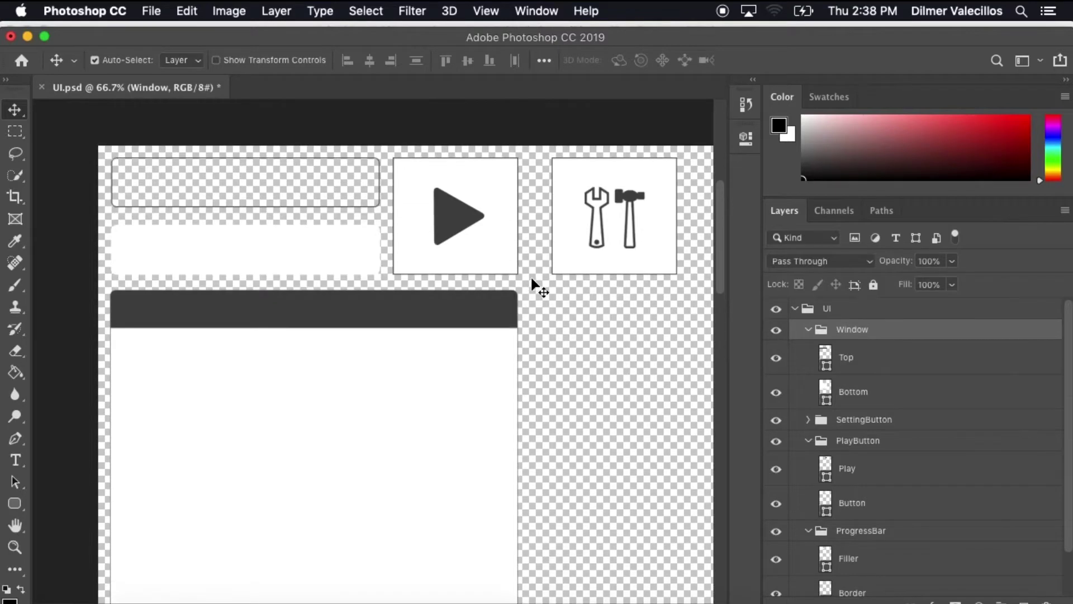
{"action": "scroll", "coordinate": [367, 355], "scroll_direction": "down", "scroll_amount": 5}
{"action": "scroll", "coordinate": [363, 341], "scroll_direction": "up", "scroll_amount": 4}
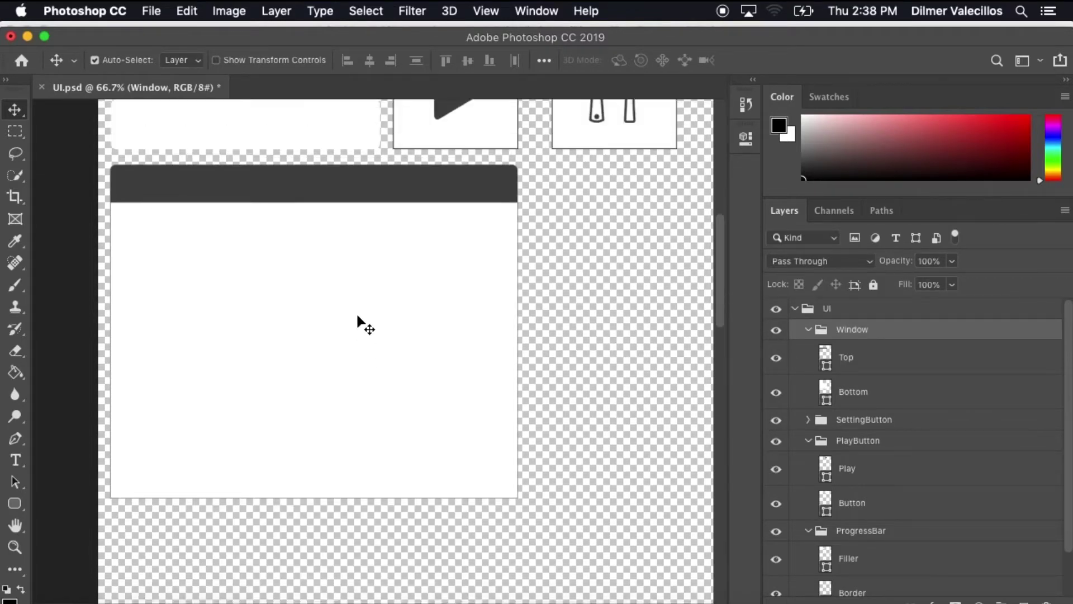
Save UI.psd and switch to Unity.
{"action": "left_click", "coordinate": [151, 11]}
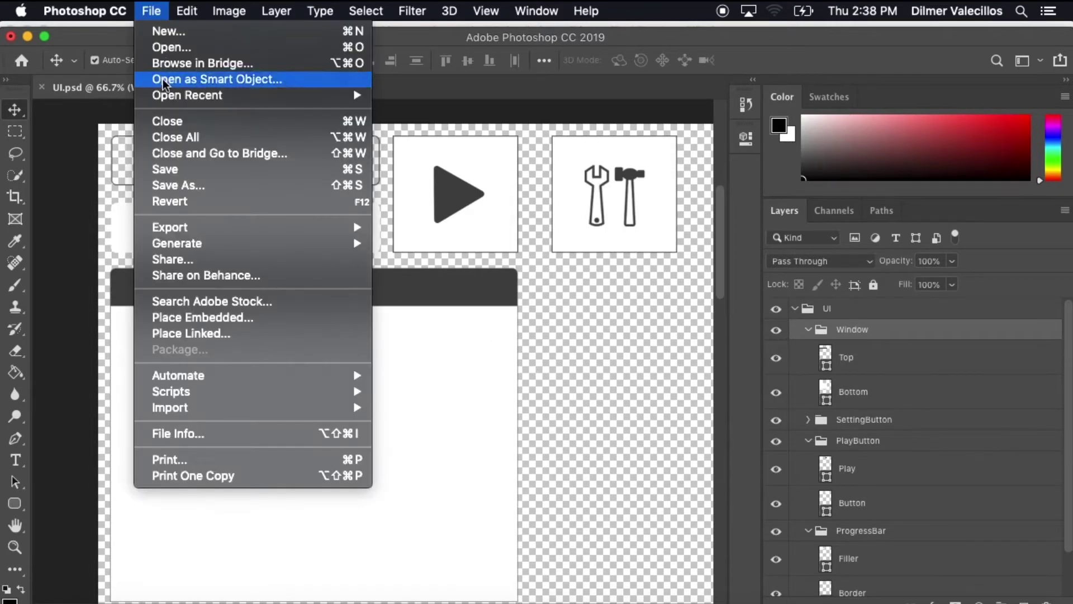
{"action": "left_click", "coordinate": [159, 168]}
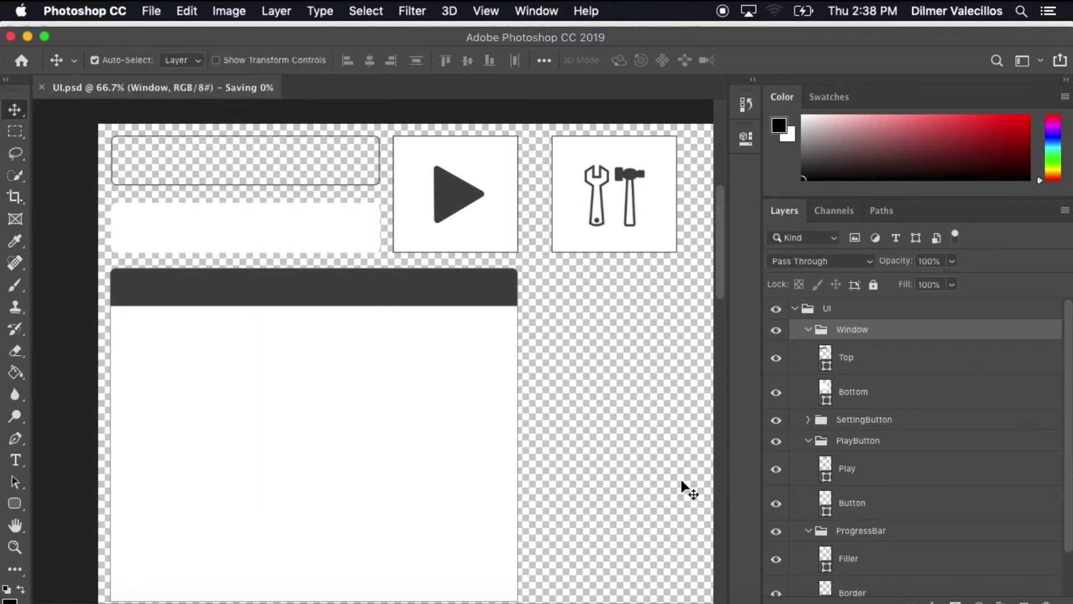
{"action": "key", "text": "super+Tab"}
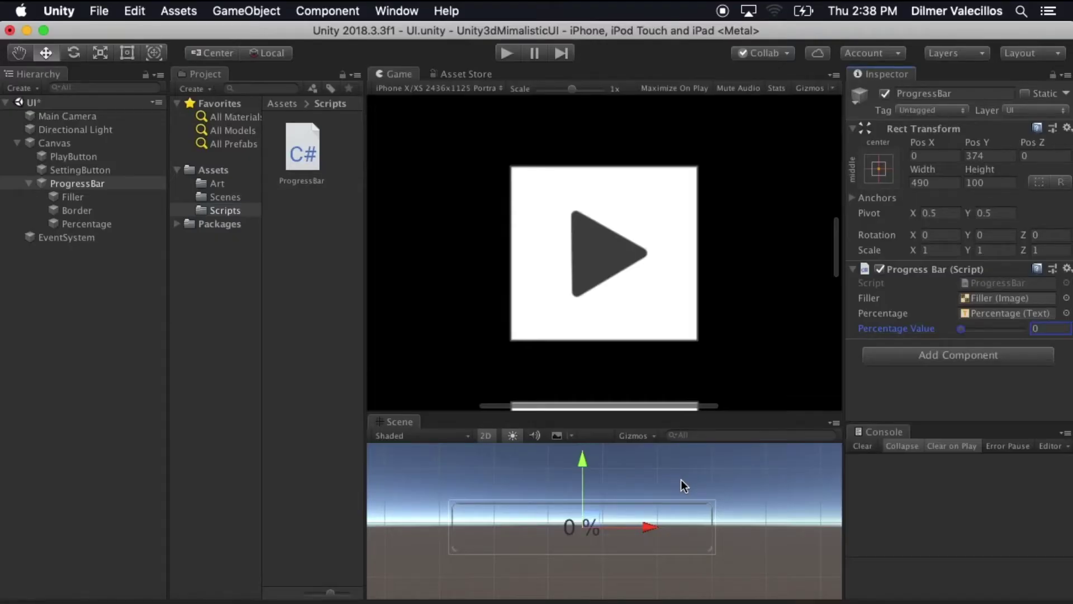
Open the UI texture from the Art folder in the Sprite Editor and check the existing sprite slices.
{"action": "left_click", "coordinate": [226, 184]}
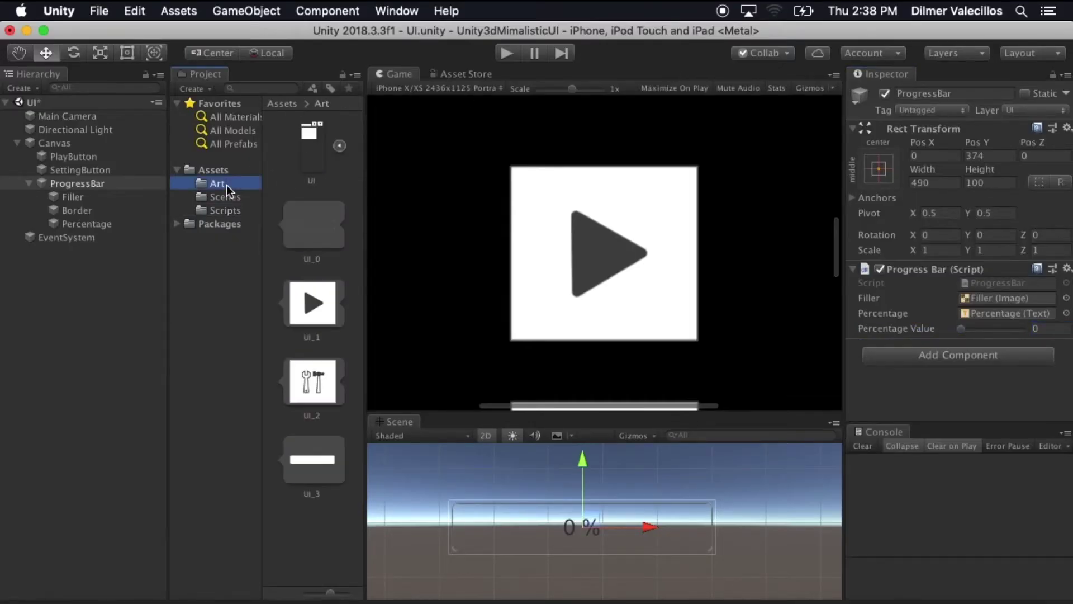
{"action": "left_click", "coordinate": [311, 134]}
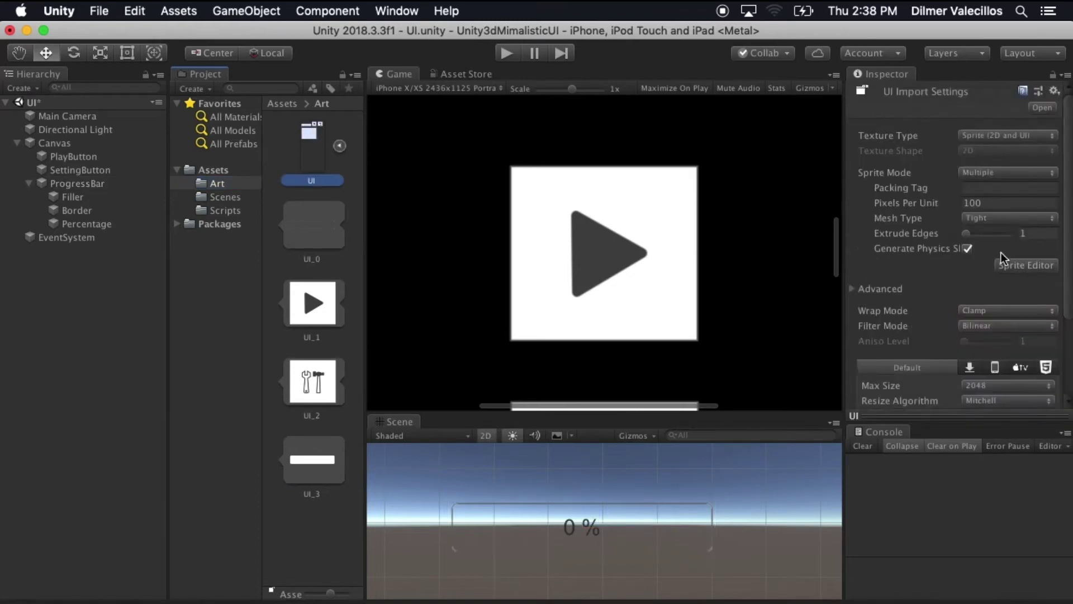
{"action": "left_click", "coordinate": [1040, 266]}
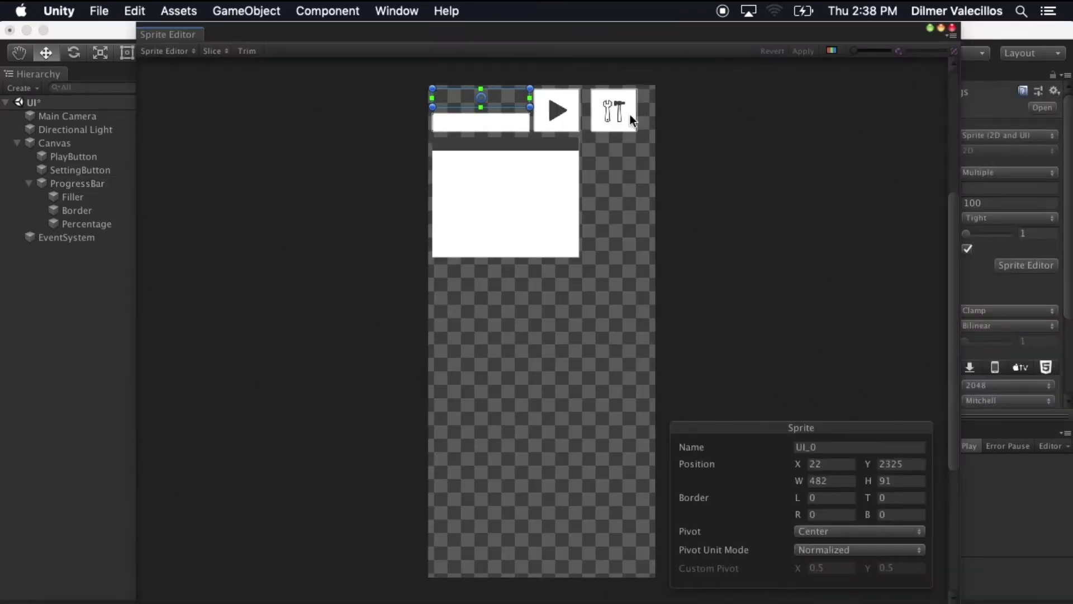
{"action": "scroll", "coordinate": [567, 185], "scroll_direction": "up", "scroll_amount": 5}
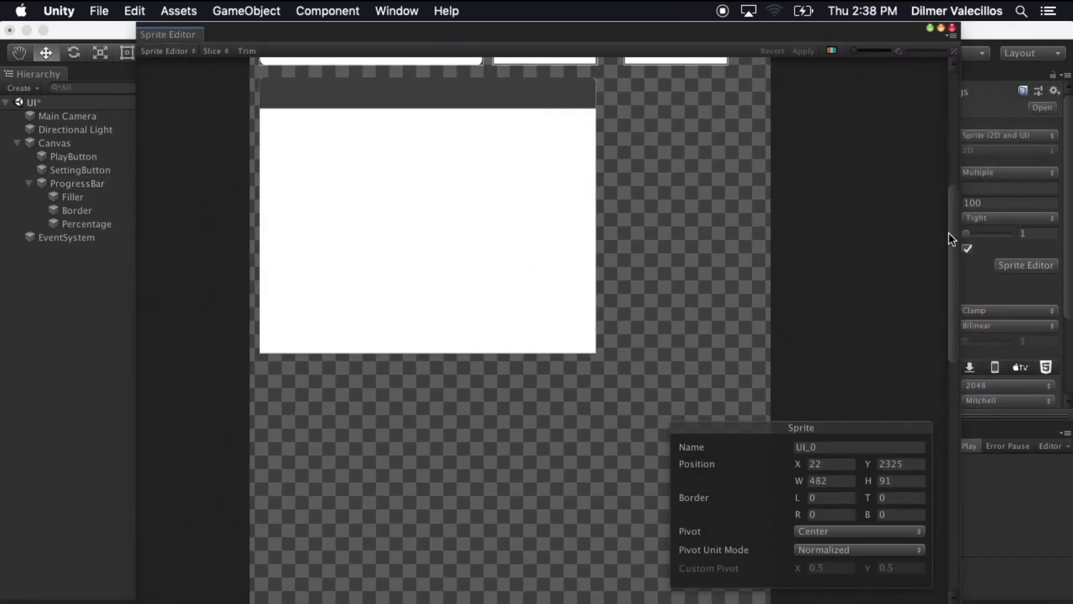
{"action": "scroll", "coordinate": [957, 206], "scroll_direction": "up", "scroll_amount": 5}
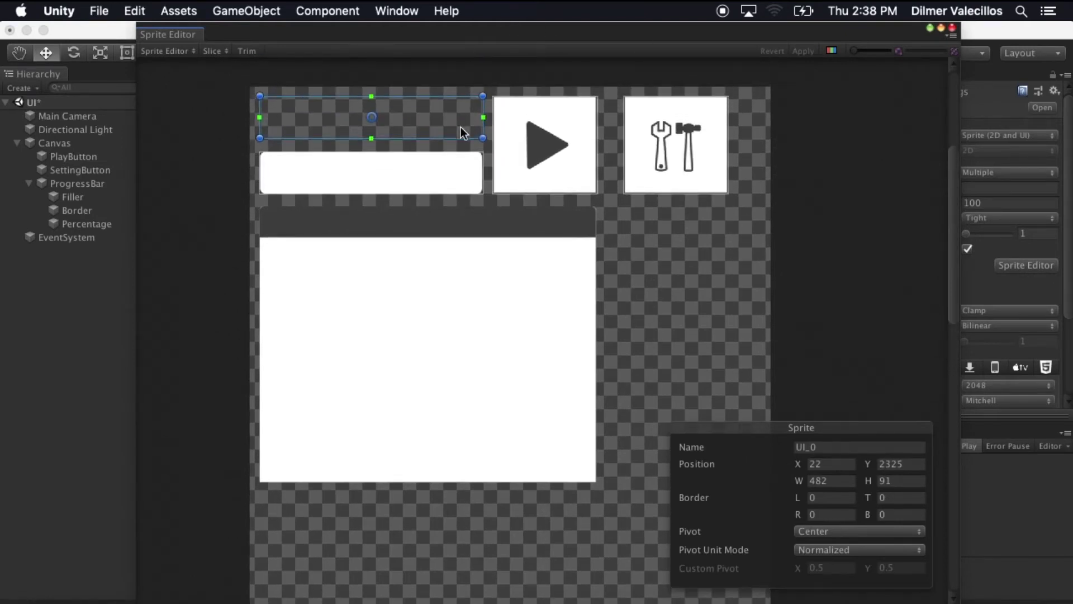
{"action": "left_click", "coordinate": [701, 134]}
{"action": "left_click", "coordinate": [559, 133]}
{"action": "left_click", "coordinate": [439, 116]}
{"action": "left_click", "coordinate": [421, 172]}
{"action": "left_click", "coordinate": [693, 313]}
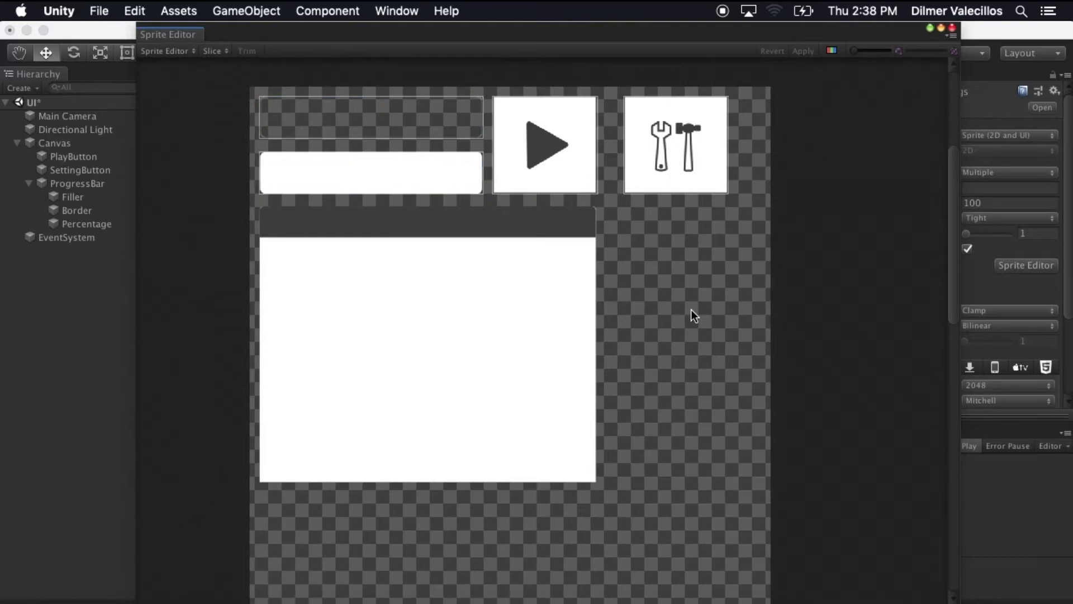
Slice the window graphic as a new sprite of about 728 by 599 px, apply it and close the Sprite Editor.
{"action": "left_click_drag", "start_coordinate": [261, 208], "coordinate": [595, 482]}
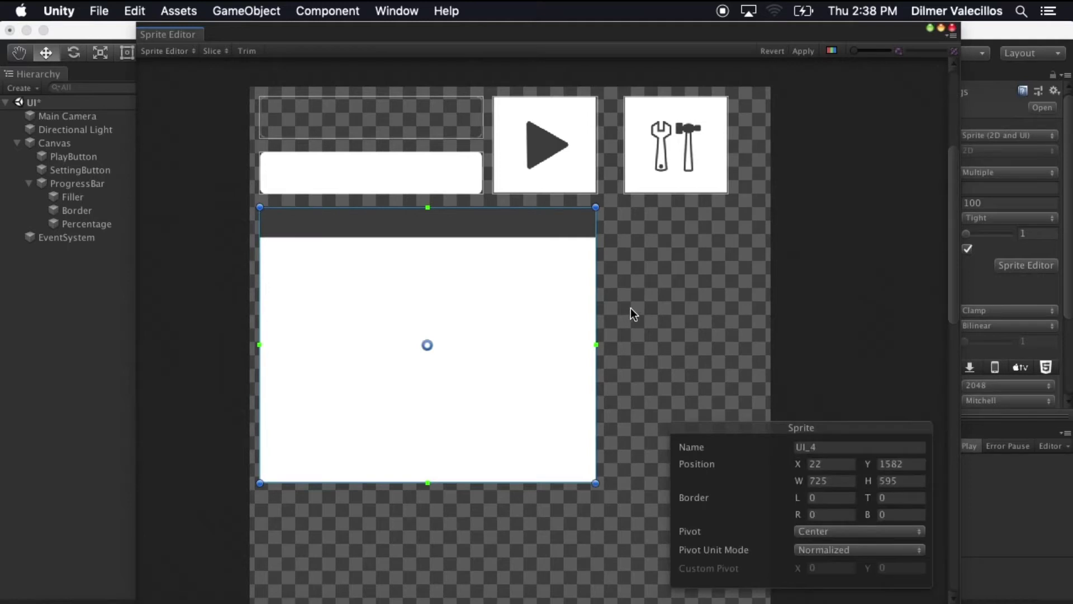
{"action": "left_click_drag", "start_coordinate": [260, 207], "coordinate": [259, 205]}
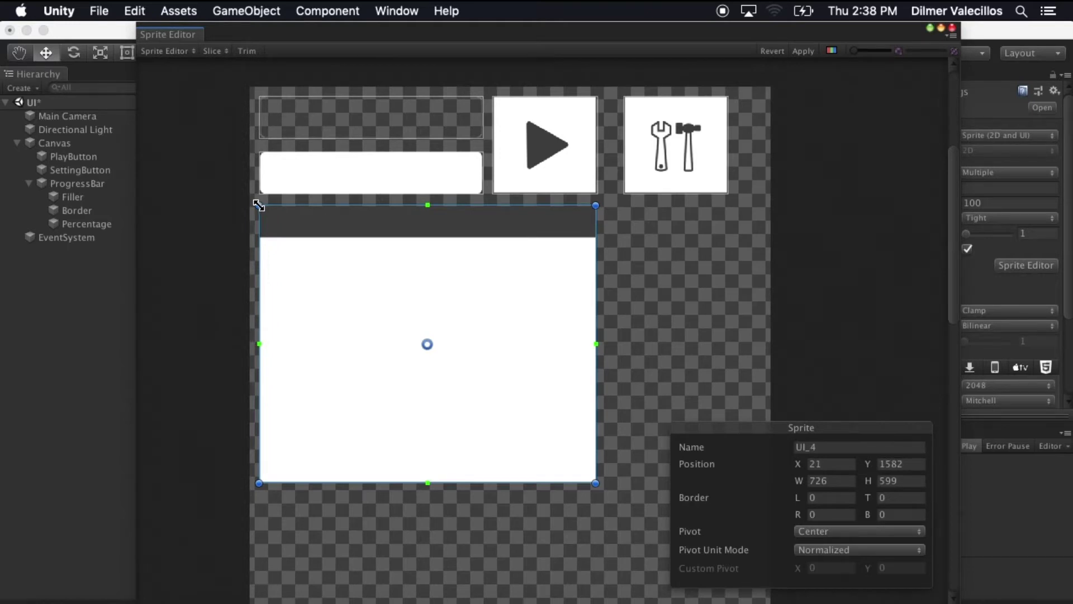
{"action": "left_click", "coordinate": [675, 374]}
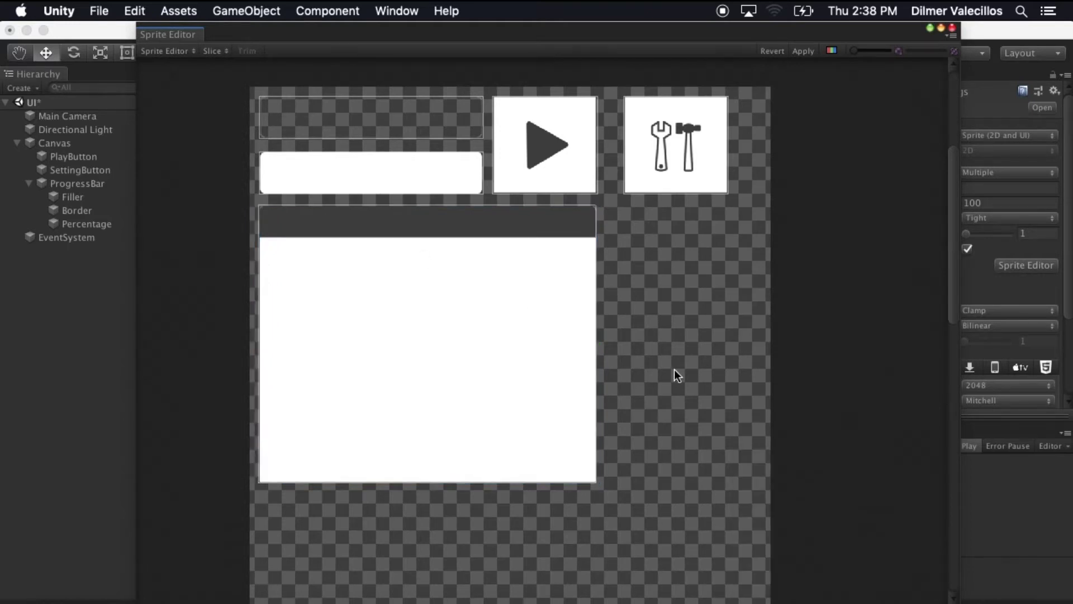
{"action": "left_click", "coordinate": [374, 389]}
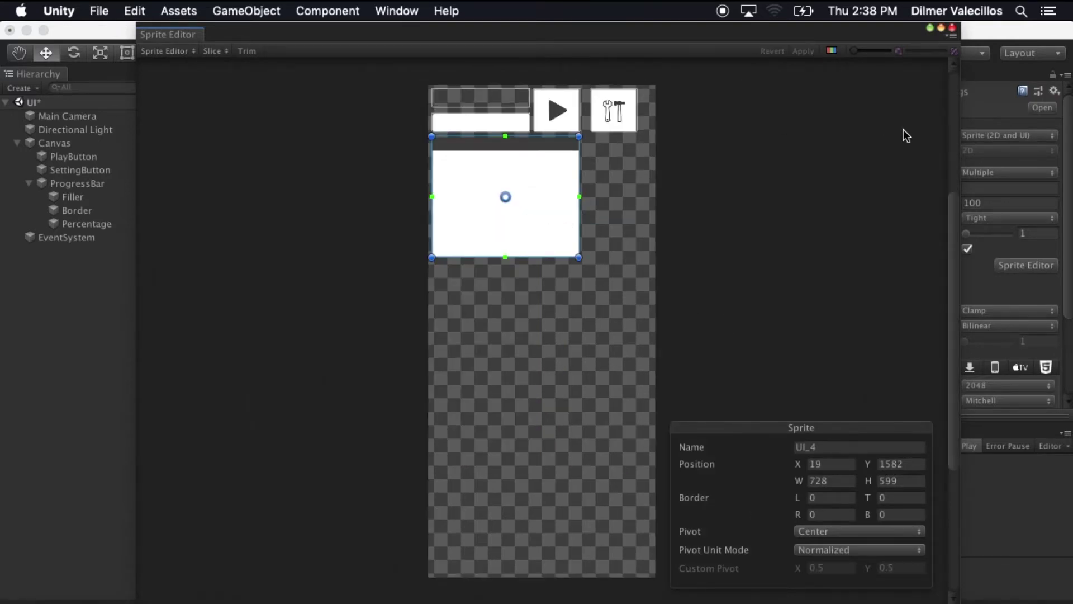
{"action": "left_click", "coordinate": [951, 28]}
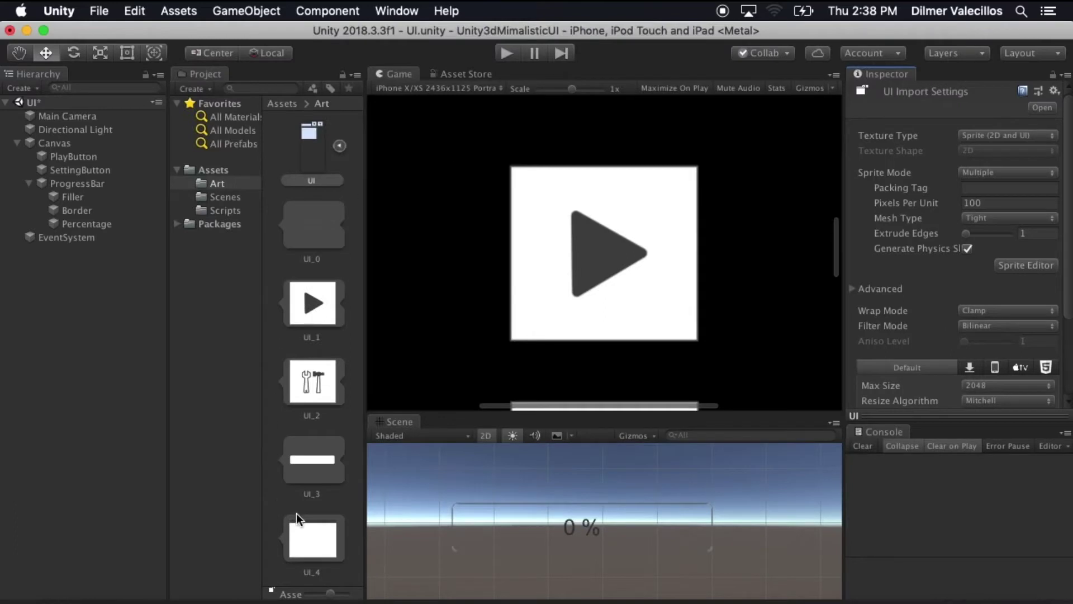
{"action": "left_click", "coordinate": [296, 552]}
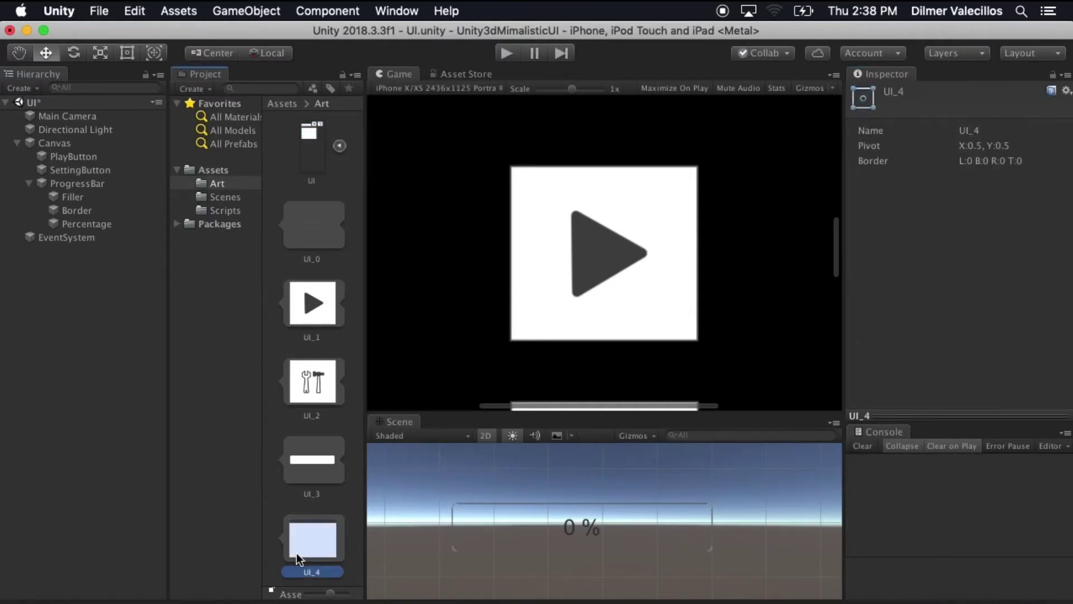
Create an empty child object under the Canvas and name it Window.
{"action": "left_click", "coordinate": [61, 144]}
{"action": "right_click", "coordinate": [67, 146]}
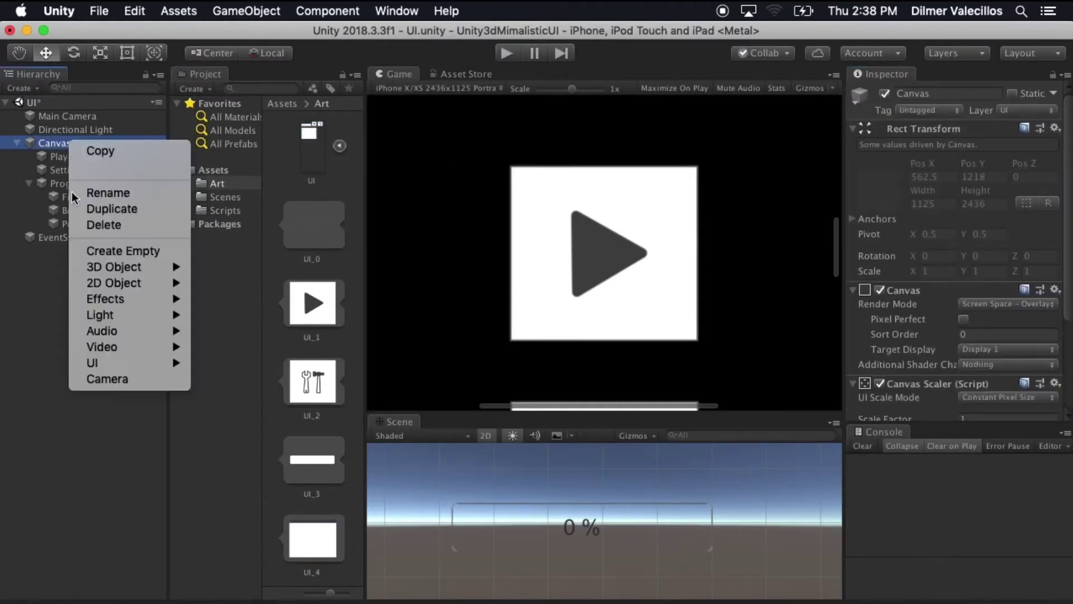
{"action": "mouse_move", "coordinate": [88, 364]}
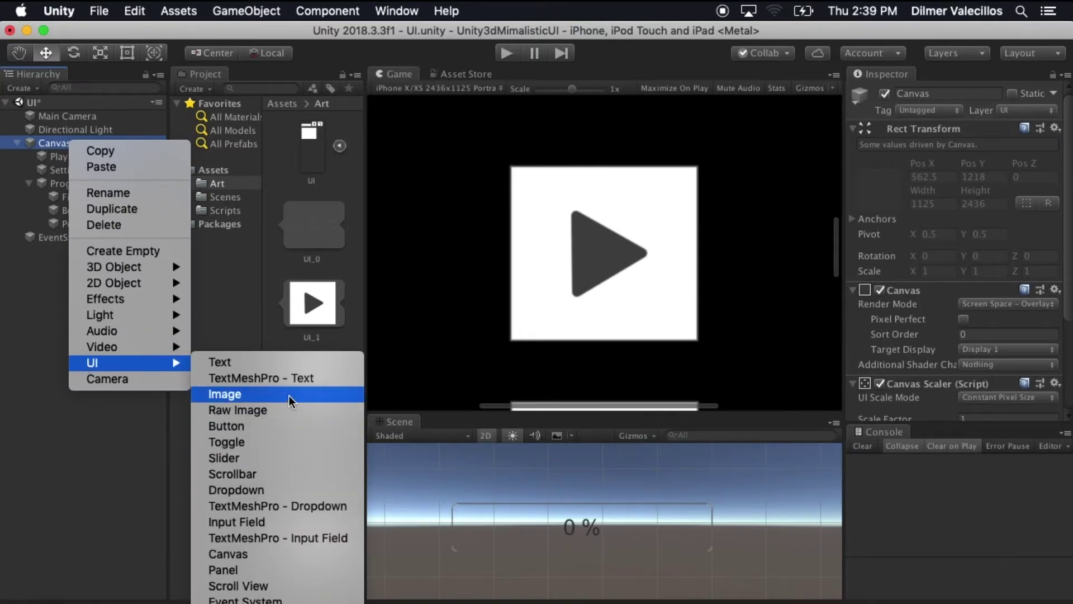
{"action": "left_click", "coordinate": [155, 249]}
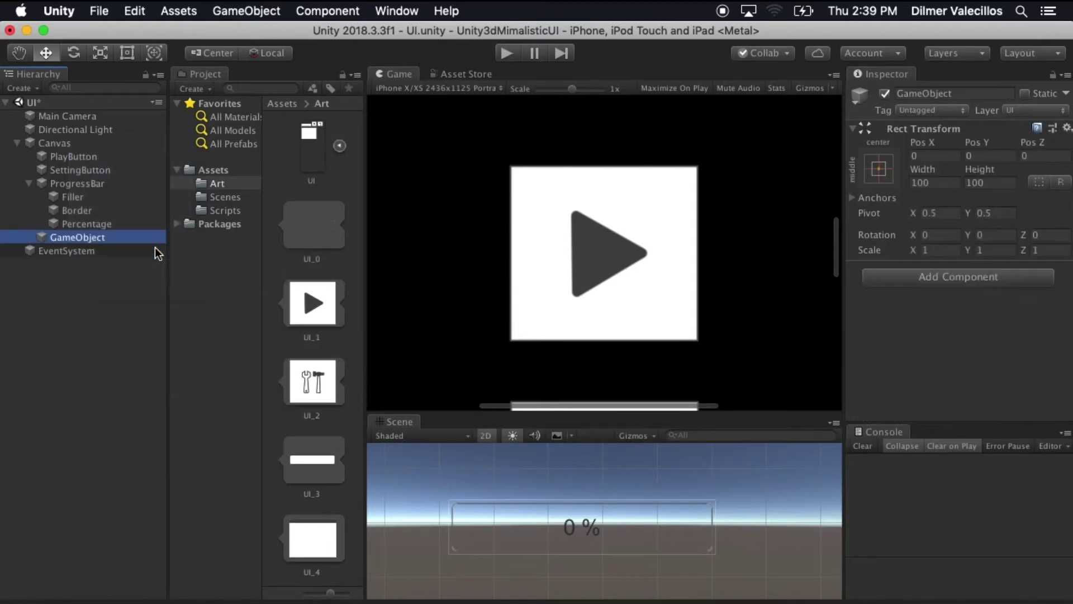
{"action": "left_click", "coordinate": [106, 236]}
{"action": "type", "text": "Window"}
{"action": "key", "text": "Return"}
Add a UI Image as a child of Window, assign the UI_4 sprite as its source and set it to native size.
{"action": "right_click", "coordinate": [106, 235]}
{"action": "mouse_move", "coordinate": [155, 454]}
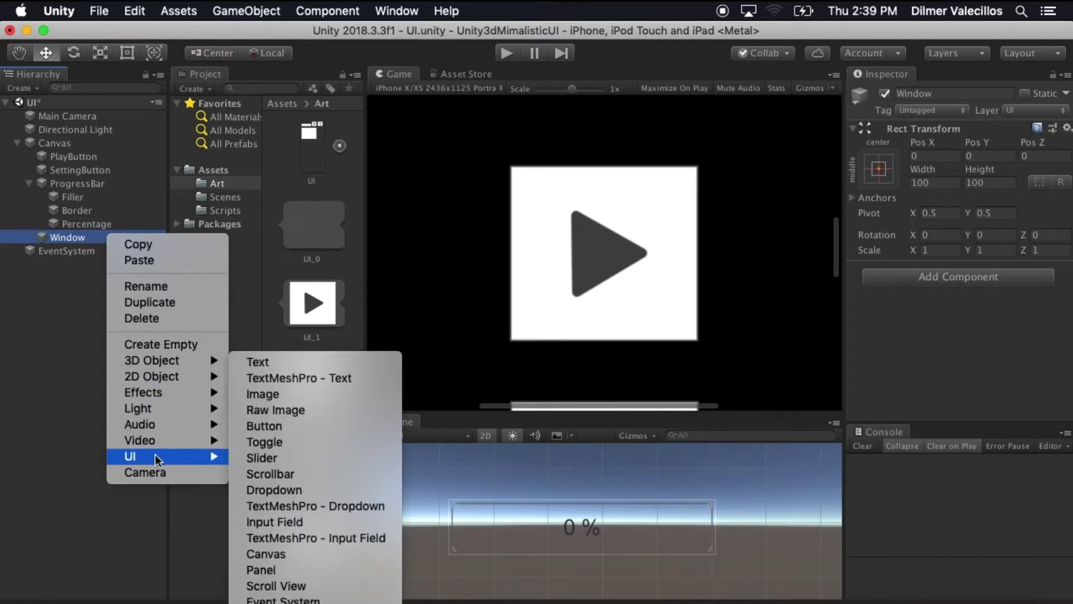
{"action": "left_click", "coordinate": [284, 392]}
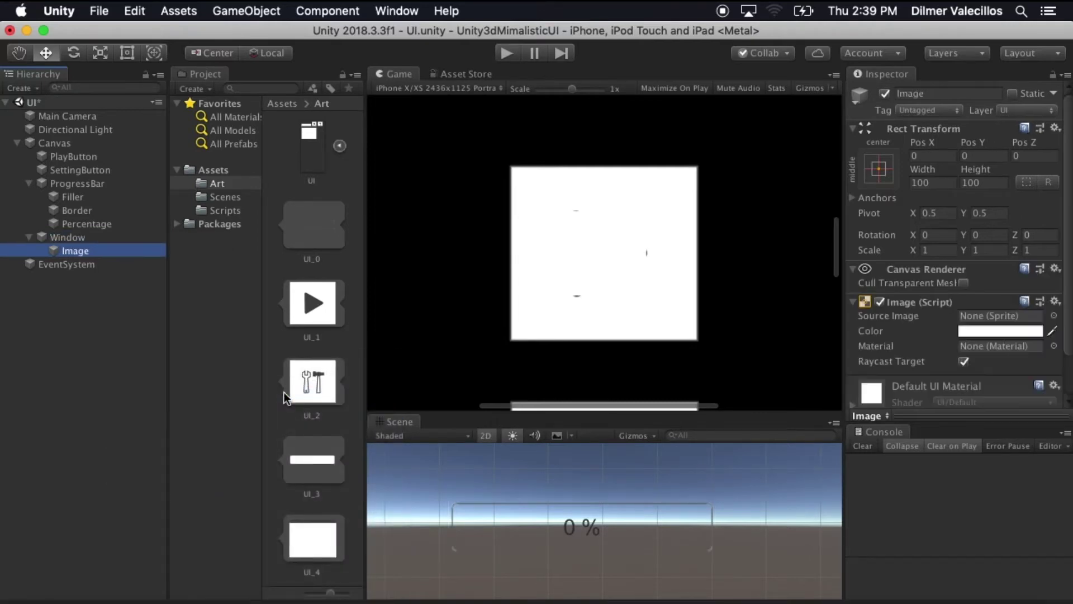
{"action": "left_click_drag", "start_coordinate": [298, 536], "coordinate": [984, 319]}
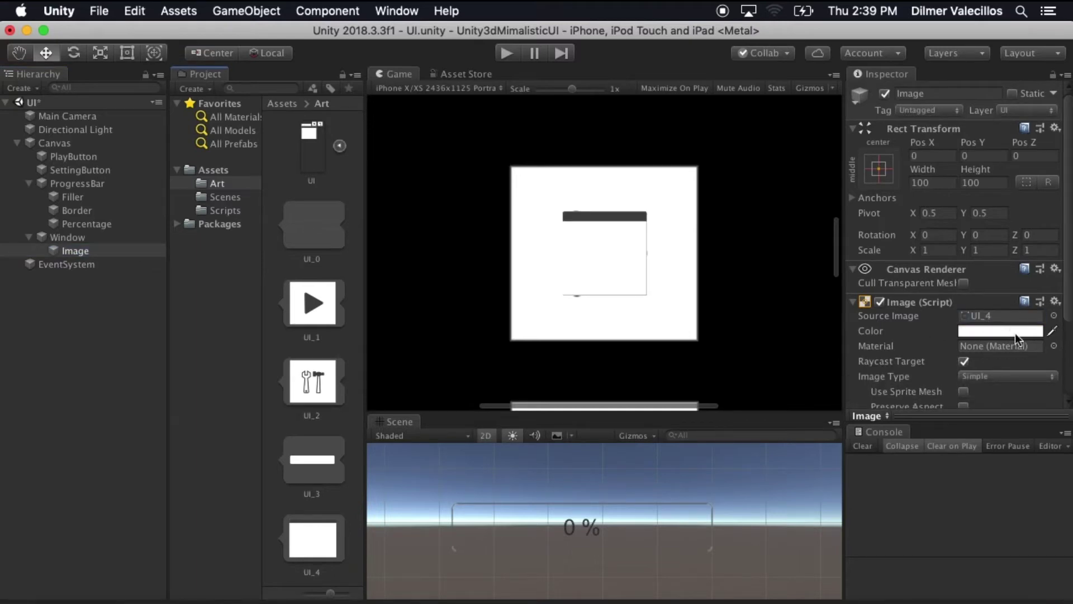
{"action": "scroll", "coordinate": [1015, 333], "scroll_direction": "down", "scroll_amount": 5}
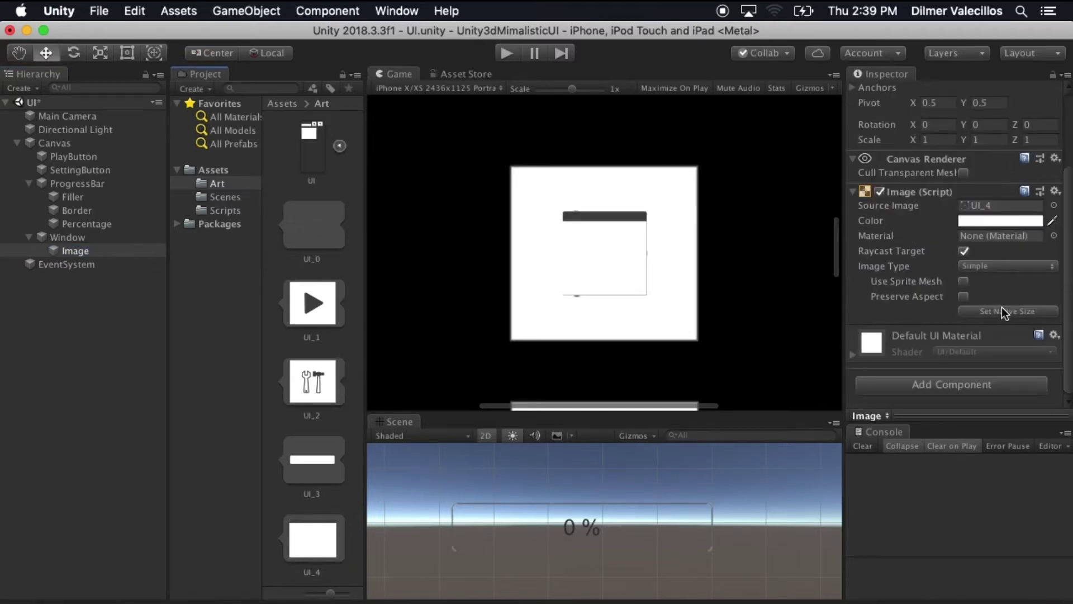
{"action": "left_click", "coordinate": [1001, 310]}
{"action": "scroll", "coordinate": [602, 554], "scroll_direction": "down", "scroll_amount": 3}
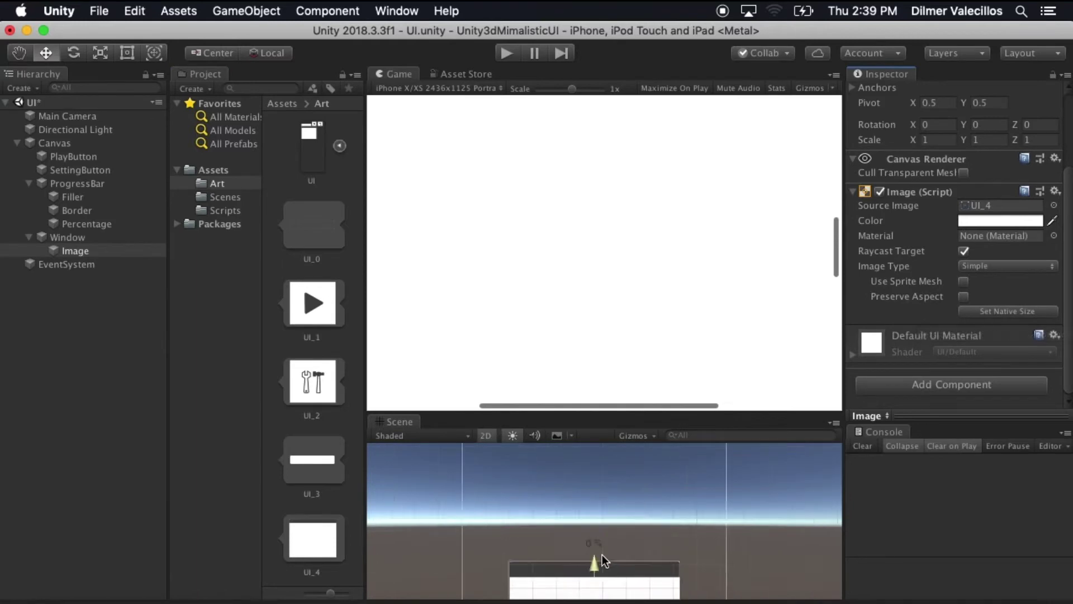
Enlarge the Scene view and dock it alongside the Game view, framing the window graphic.
{"action": "left_click_drag", "start_coordinate": [639, 413], "coordinate": [655, 132]}
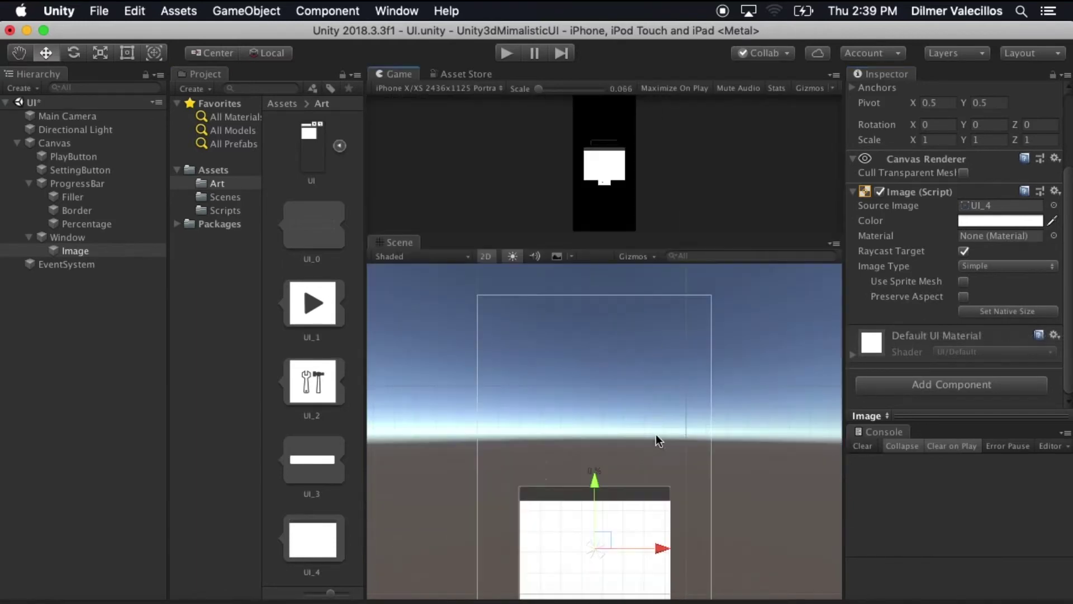
{"action": "left_click_drag", "start_coordinate": [388, 244], "coordinate": [441, 77]}
{"action": "middle_click_drag", "start_coordinate": [589, 362], "coordinate": [659, 249]}
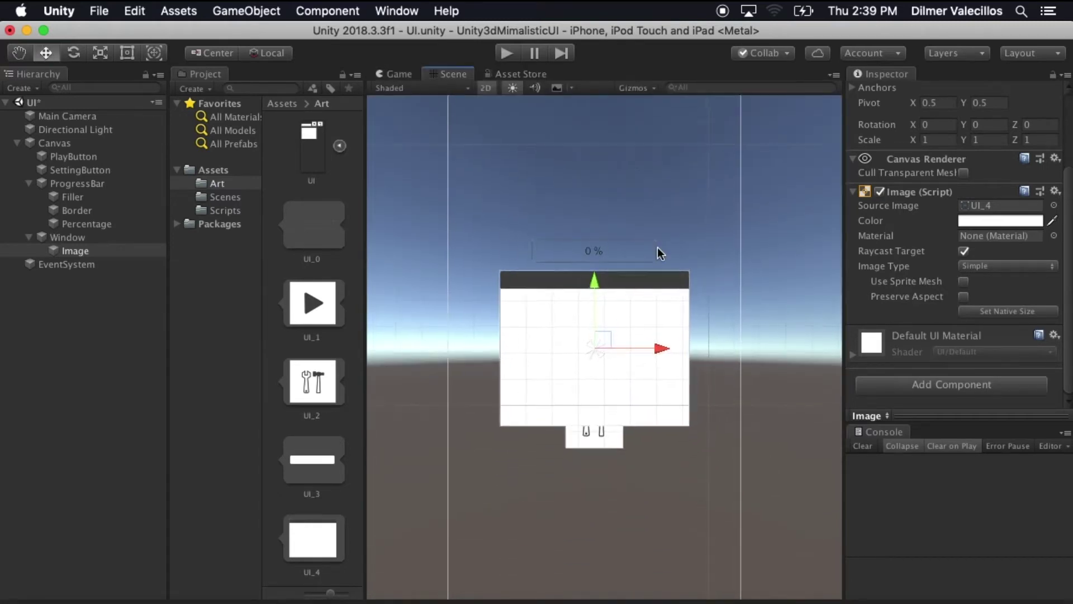
{"action": "scroll", "coordinate": [659, 250], "scroll_direction": "up", "scroll_amount": 2}
{"action": "middle_click_drag", "start_coordinate": [639, 401], "coordinate": [655, 185]}
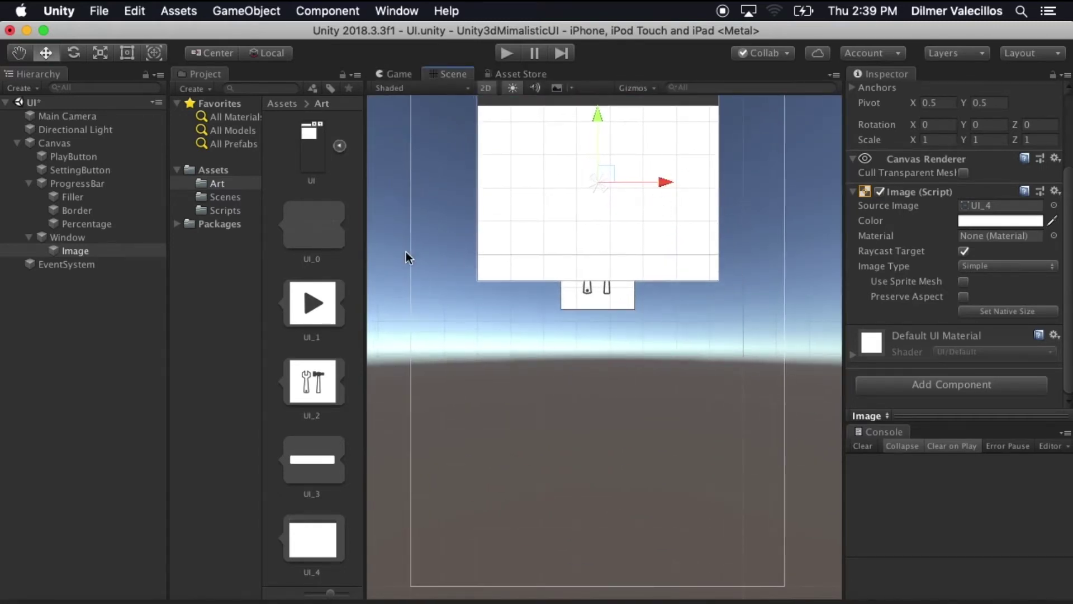
Move the Window object straight down below the settings button, to a Pos Y of about -782.
{"action": "left_click", "coordinate": [119, 239]}
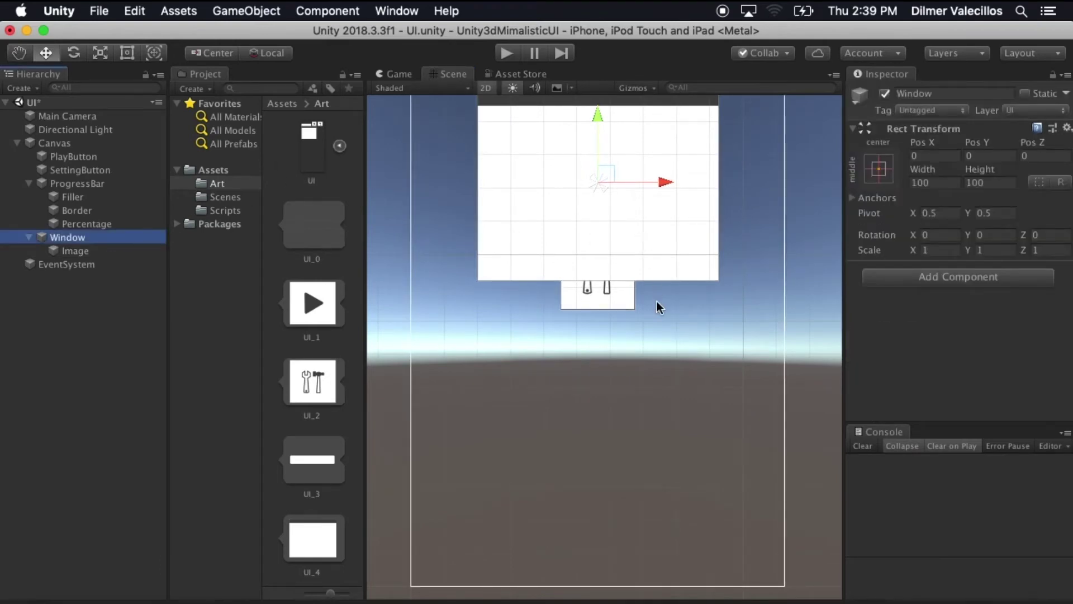
{"action": "scroll", "coordinate": [656, 301], "scroll_direction": "down", "scroll_amount": 3}
{"action": "left_click_drag", "start_coordinate": [615, 113], "coordinate": [623, 291]}
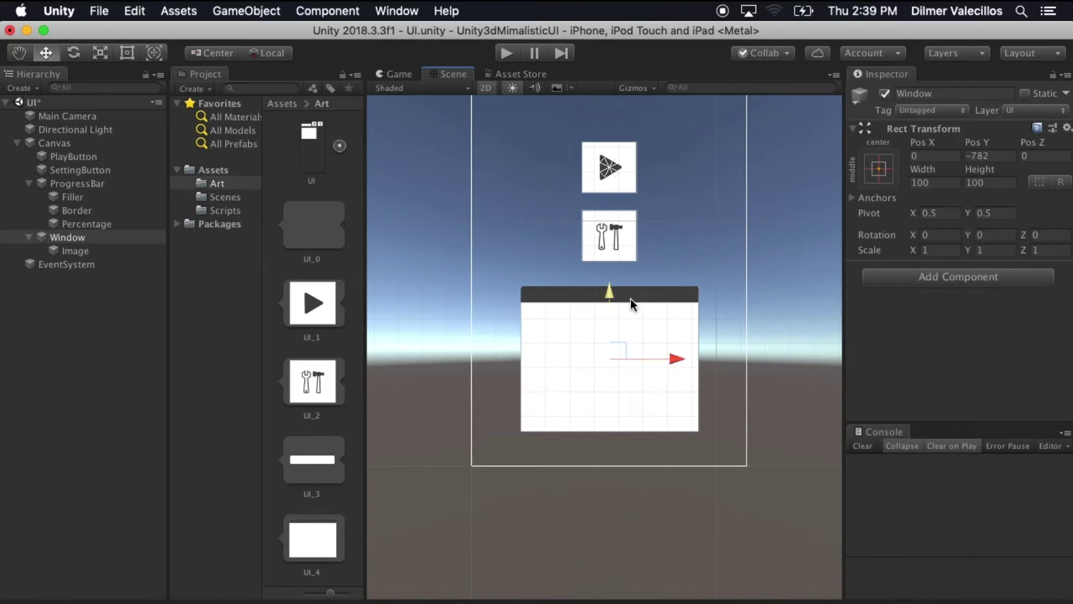
{"action": "key", "text": "f"}
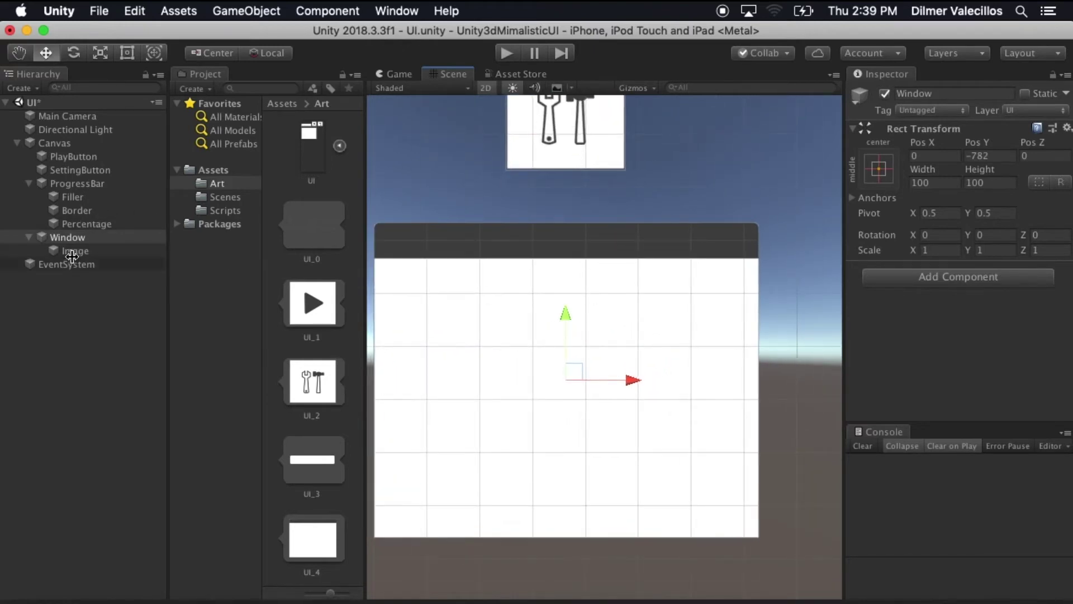
{"action": "left_click", "coordinate": [1006, 157]}
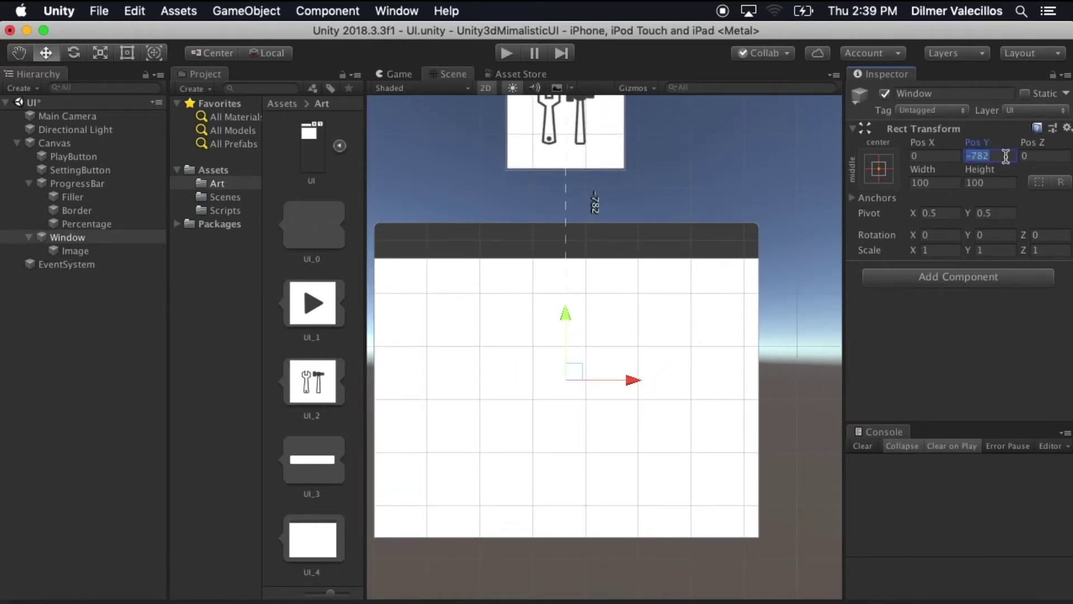
{"action": "type", "text": "-782q"}
{"action": "left_click_drag", "start_coordinate": [593, 421], "coordinate": [626, 387]}
{"action": "key", "text": "w"}
Rename Window's Image child to Background and select the Window object.
{"action": "left_click", "coordinate": [77, 252]}
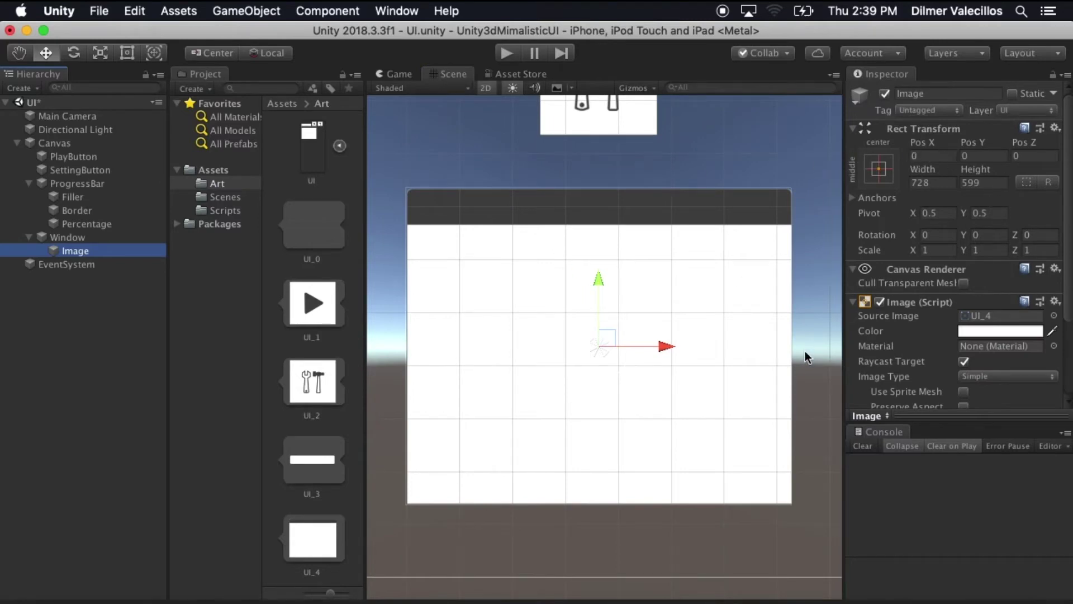
{"action": "scroll", "coordinate": [1008, 375], "scroll_direction": "down", "scroll_amount": 5}
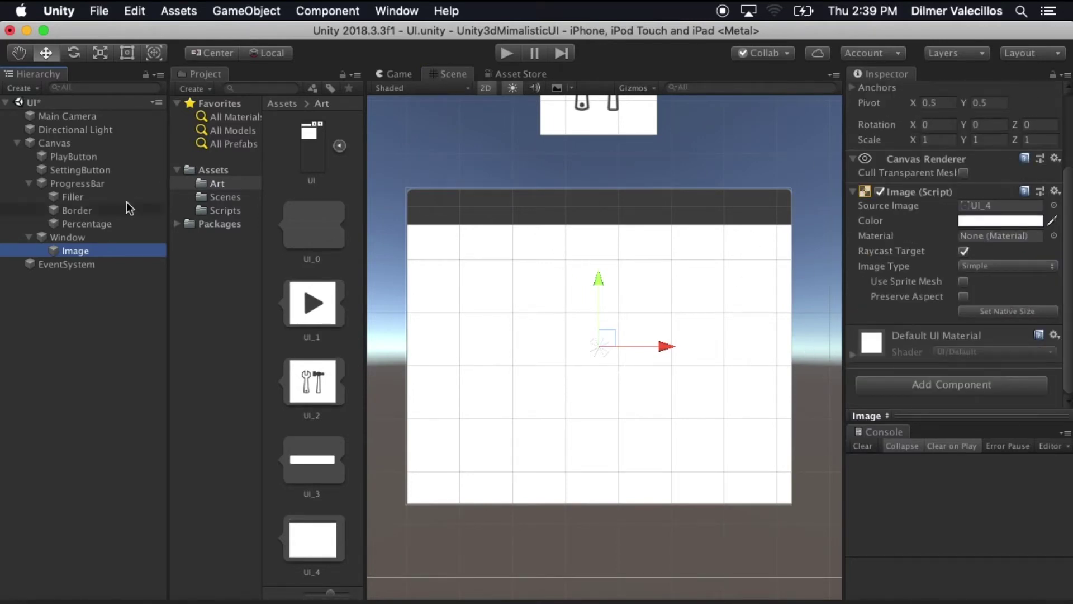
{"action": "double_click", "coordinate": [73, 248]}
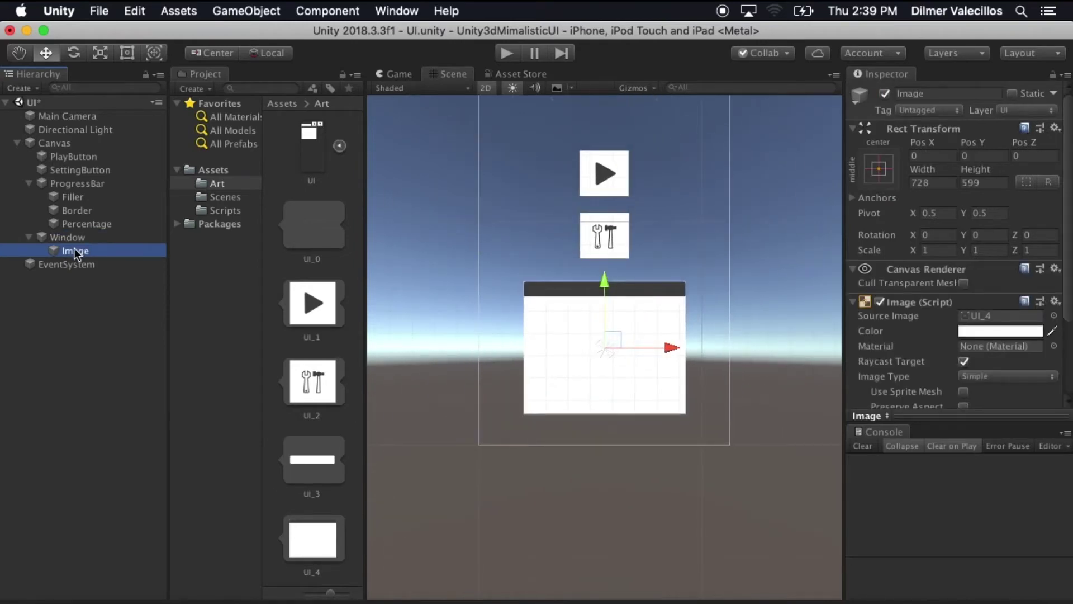
{"action": "left_click", "coordinate": [75, 251]}
{"action": "type", "text": "Background"}
{"action": "key", "text": "Return"}
{"action": "left_click", "coordinate": [92, 240]}
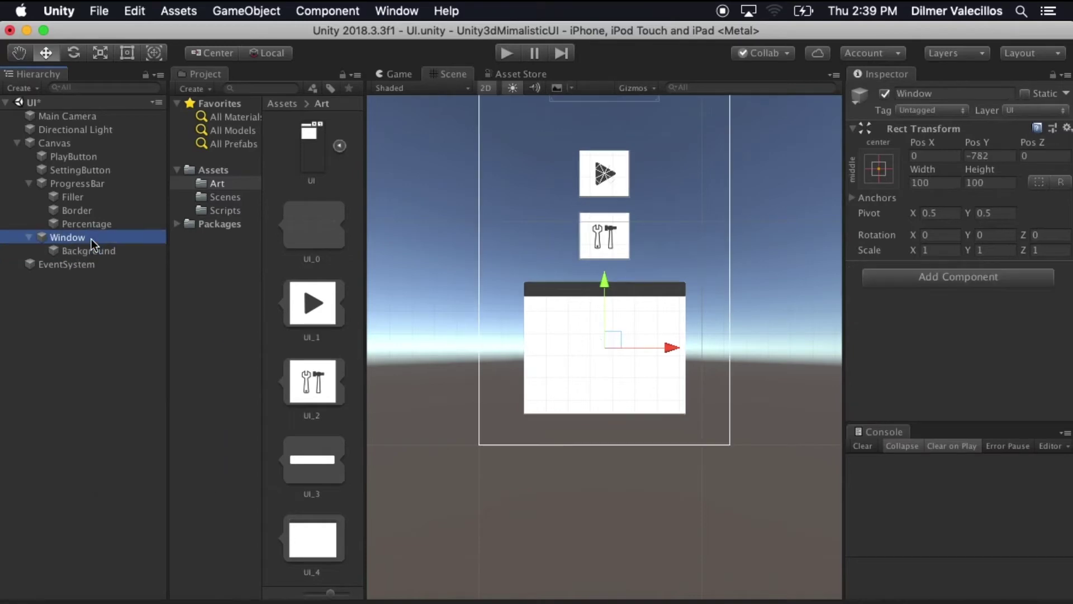
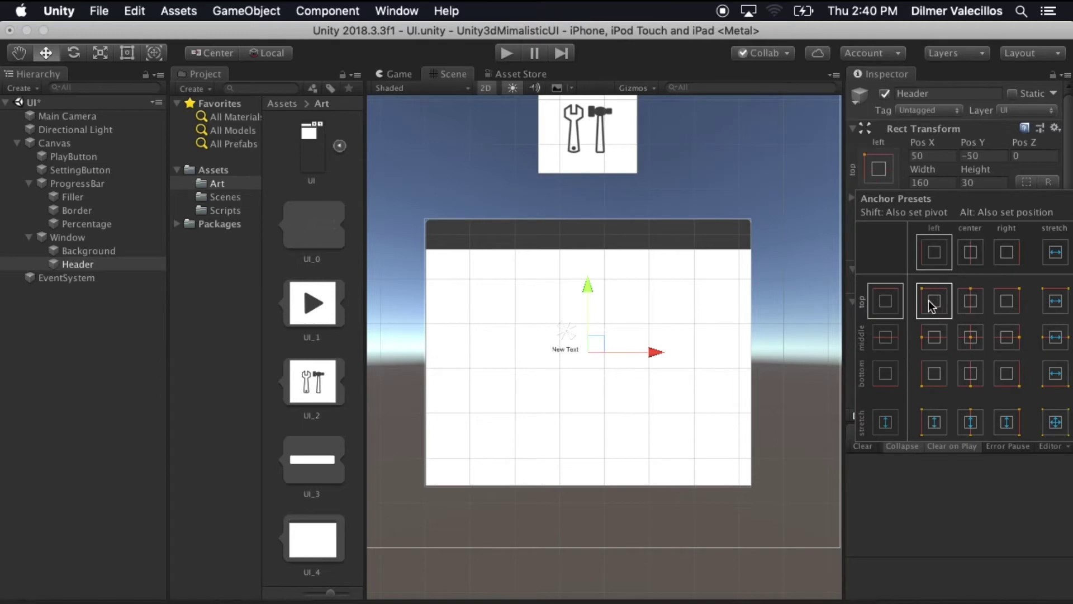
Set the Header text's Pos X and Pos Y to 0.
{"action": "left_click", "coordinate": [930, 155]}
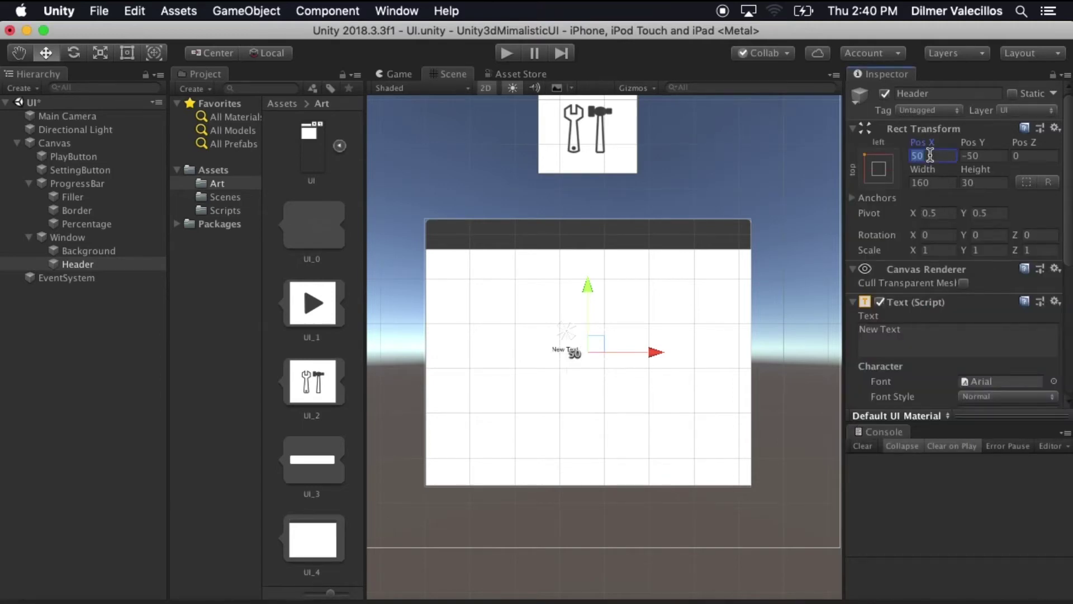
{"action": "type", "text": "0"}
{"action": "key", "text": "Tab"}
{"action": "type", "text": "0"}
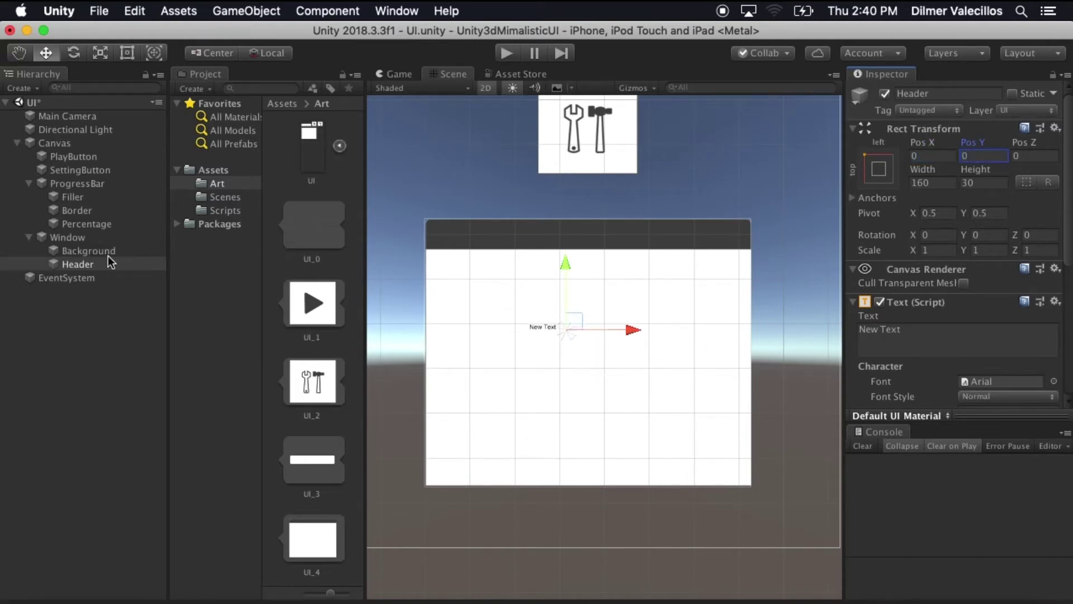
Resize the Window object's rectangle with the Rect tool to enclose the whole background graphic, about 743 by 615.
{"action": "type", "text": "ert"}
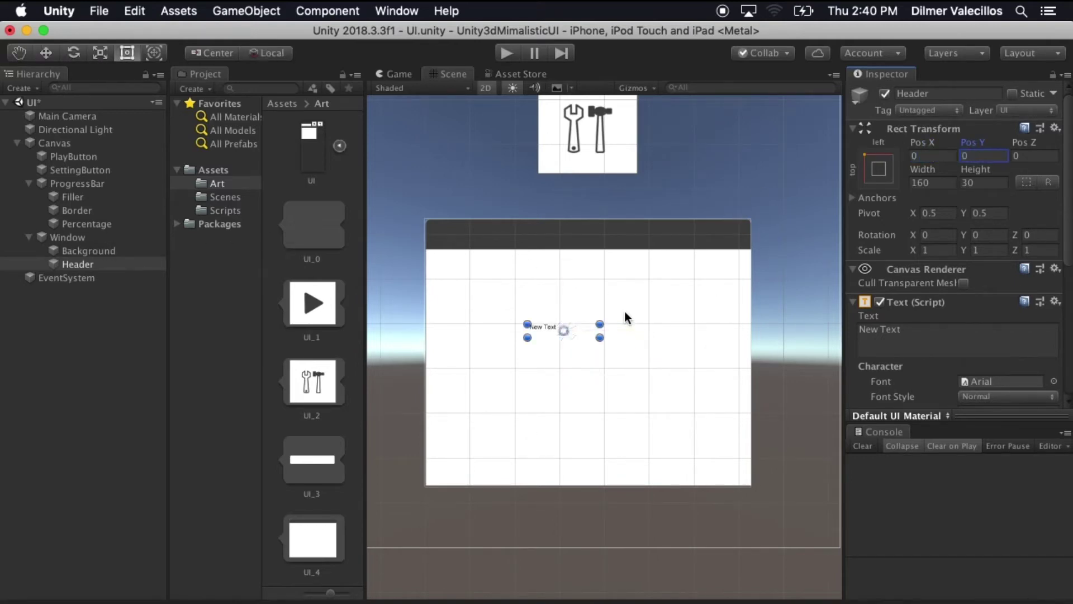
{"action": "left_click", "coordinate": [103, 251]}
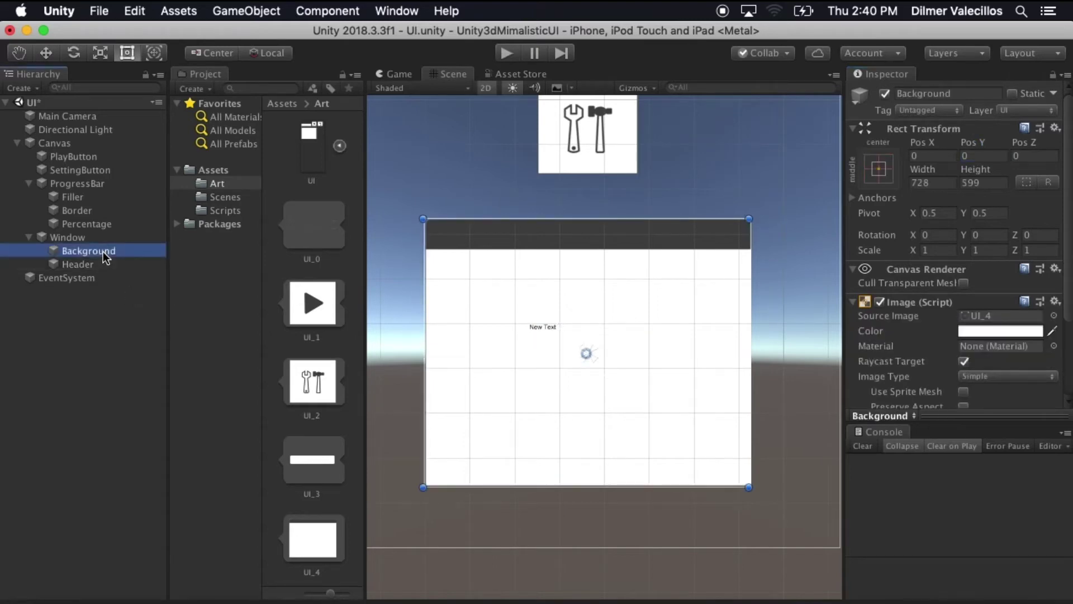
{"action": "left_click", "coordinate": [100, 239]}
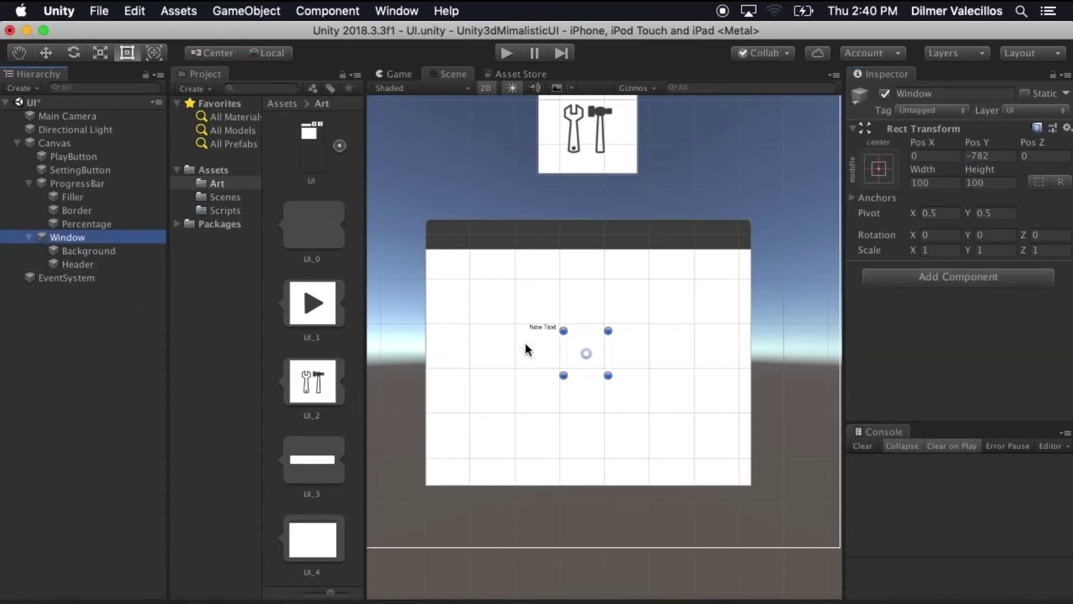
{"action": "left_click_drag", "start_coordinate": [563, 330], "coordinate": [410, 186]}
{"action": "left_click_drag", "start_coordinate": [608, 375], "coordinate": [742, 461]}
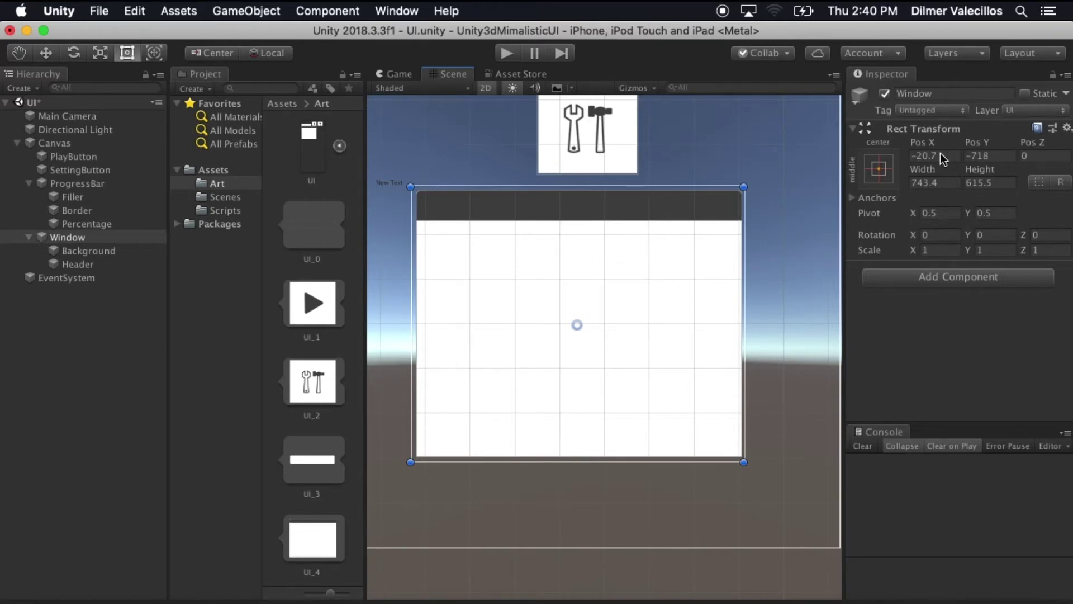
Set the Window object's width to 743 and its height to 615.
{"action": "left_click", "coordinate": [946, 179]}
{"action": "type", "text": "743"}
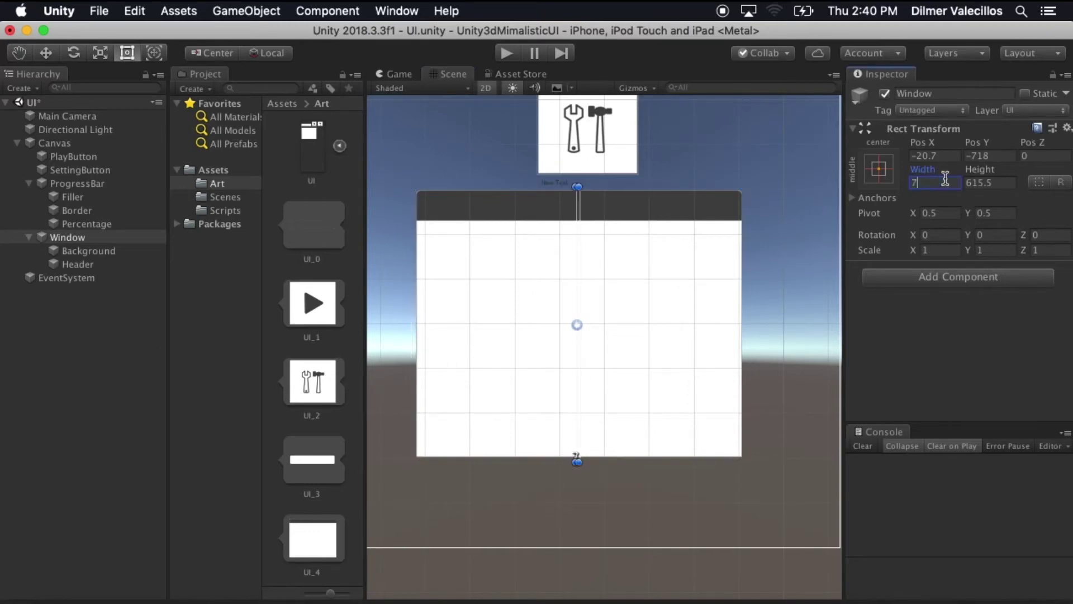
{"action": "left_click", "coordinate": [1004, 184]}
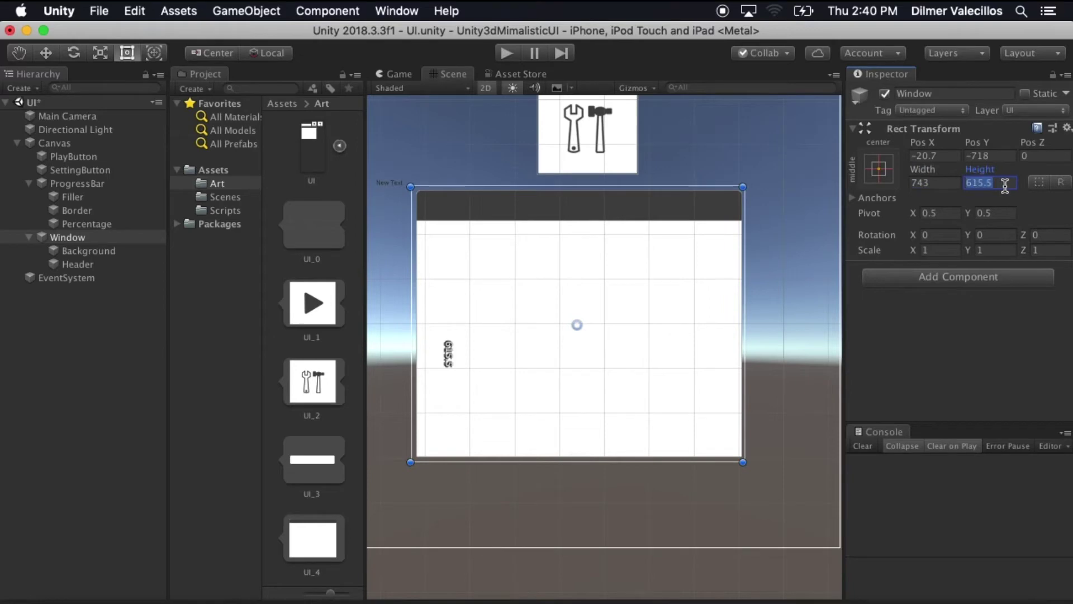
{"action": "type", "text": "615"}
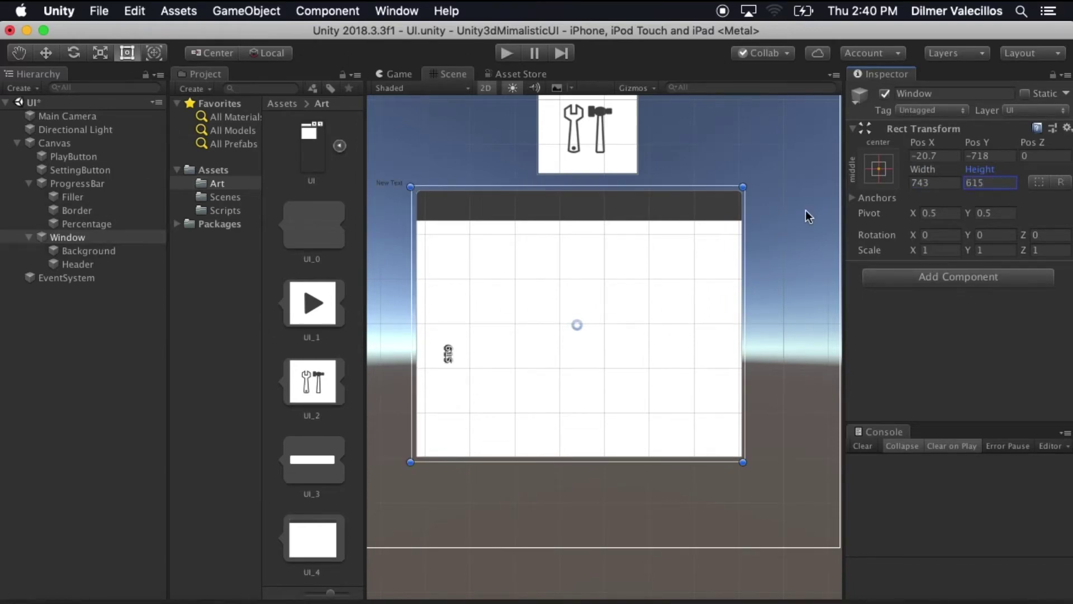
Set the Window object's Pos X to 0 and its Pos Y to -700.
{"action": "left_click", "coordinate": [948, 156]}
{"action": "type", "text": "0"}
{"action": "key", "text": "Tab"}
{"action": "type", "text": "0"}
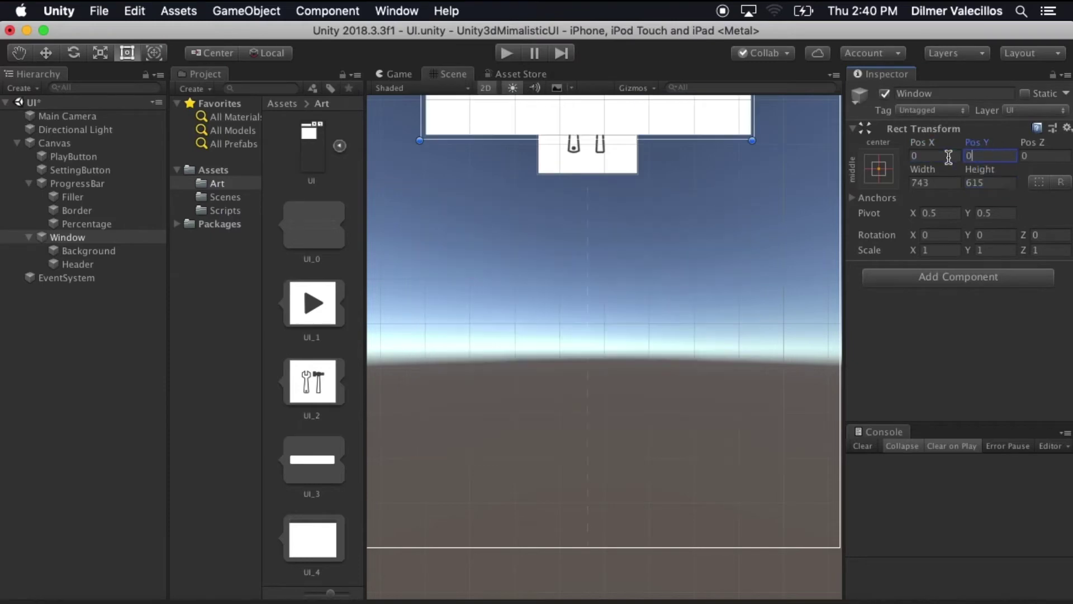
{"action": "left_click", "coordinate": [983, 156]}
{"action": "left_click_drag", "start_coordinate": [977, 143], "coordinate": [3, 208]}
{"action": "left_click", "coordinate": [1001, 157]}
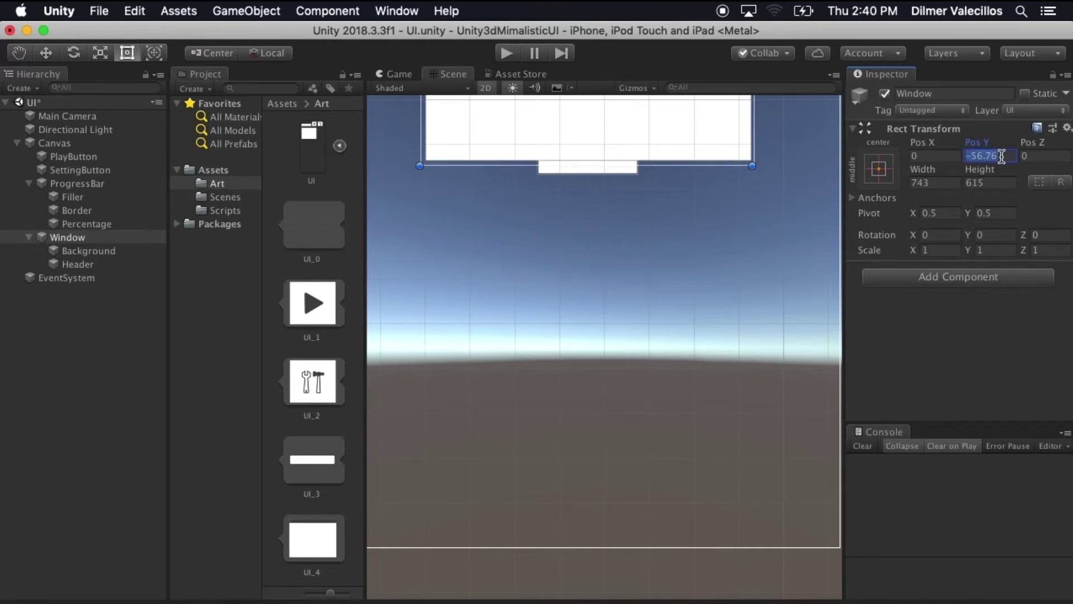
{"action": "type", "text": "-700"}
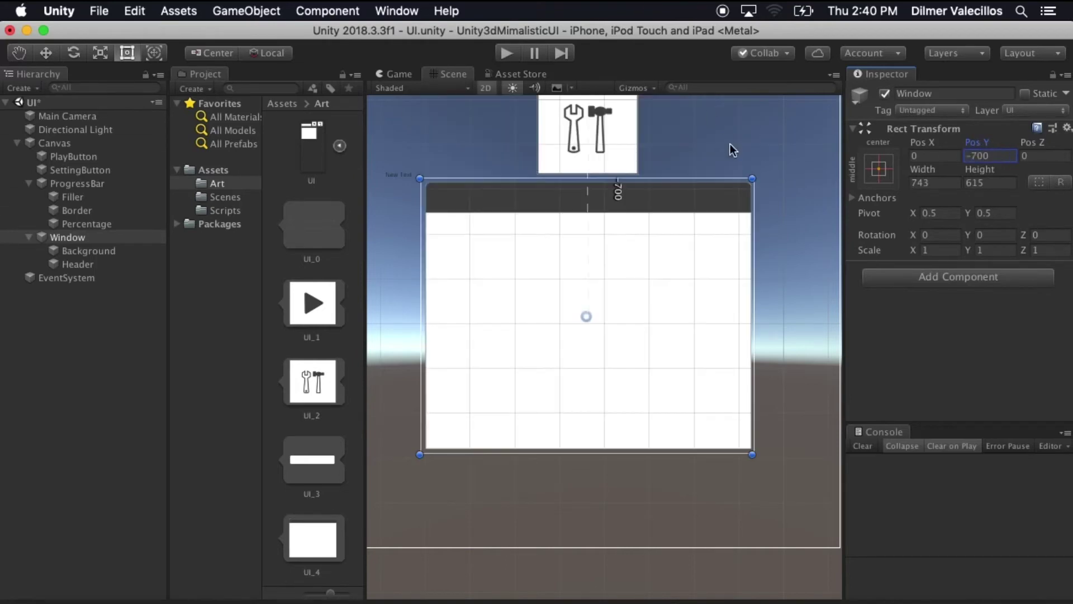
Move the Window object further down with the Move tool and set its Pos Y to -800.
{"action": "type", "text": "w"}
{"action": "left_click_drag", "start_coordinate": [569, 258], "coordinate": [568, 296]}
{"action": "left_click", "coordinate": [1000, 156]}
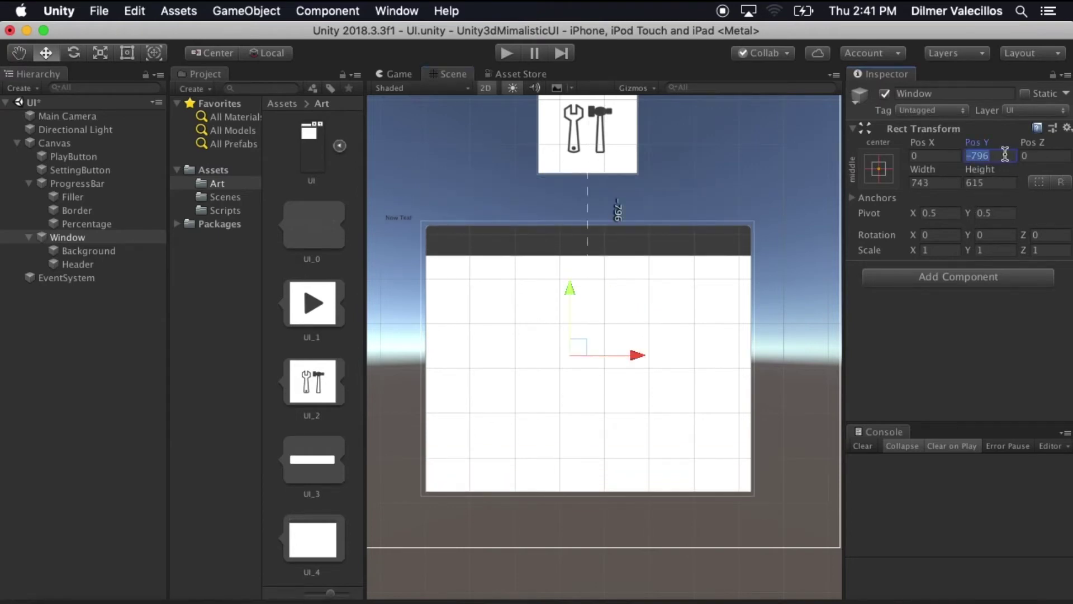
{"action": "type", "text": "-800"}
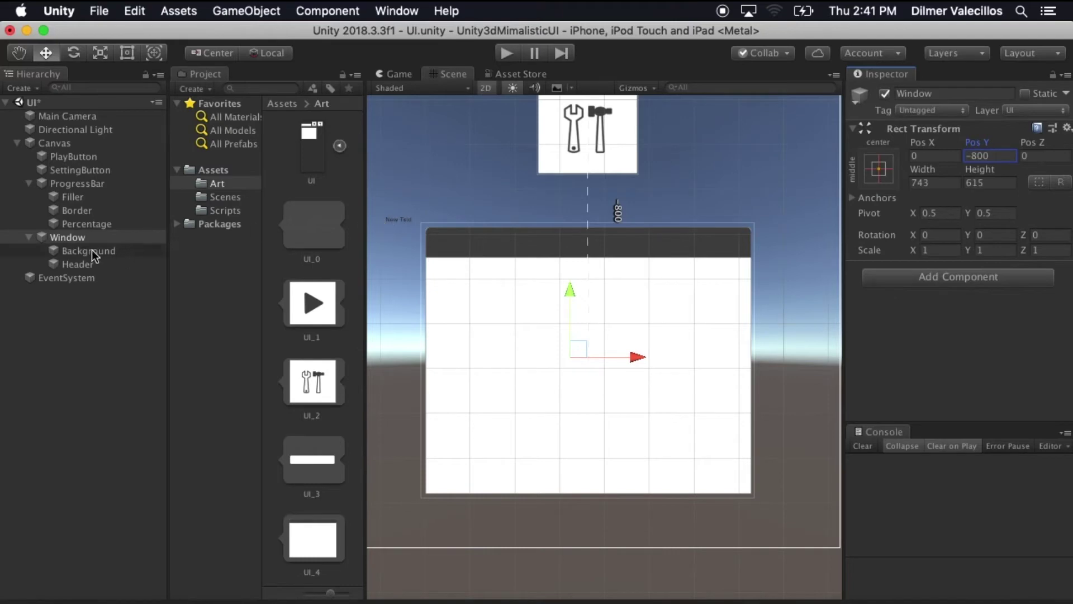
Move the Header text into the window's dark title bar, at about Pos X 95 and Pos Y -45.
{"action": "left_click", "coordinate": [70, 264]}
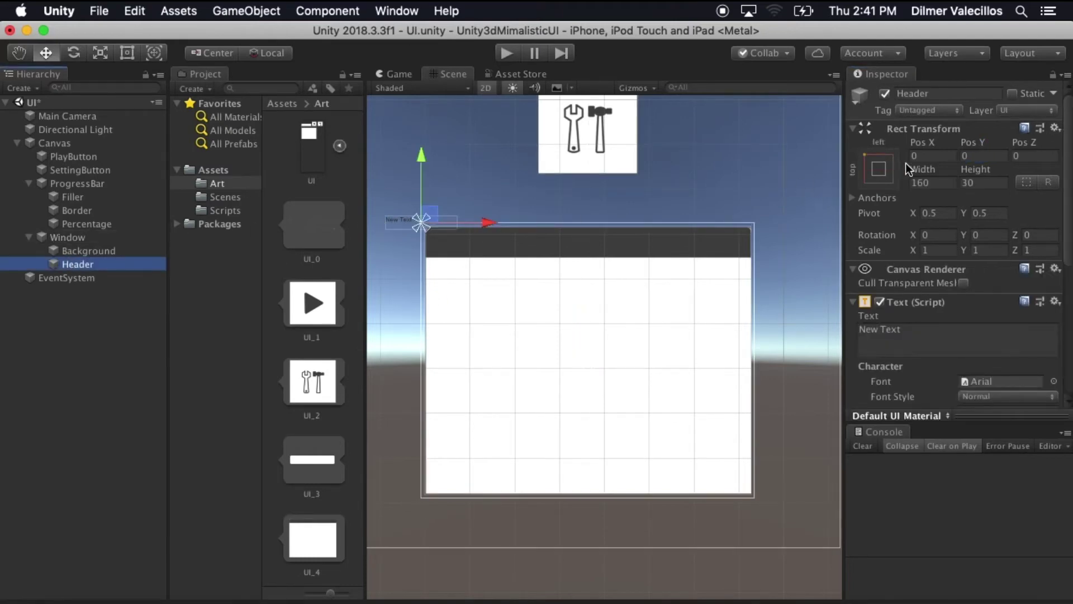
{"action": "left_click", "coordinate": [882, 168]}
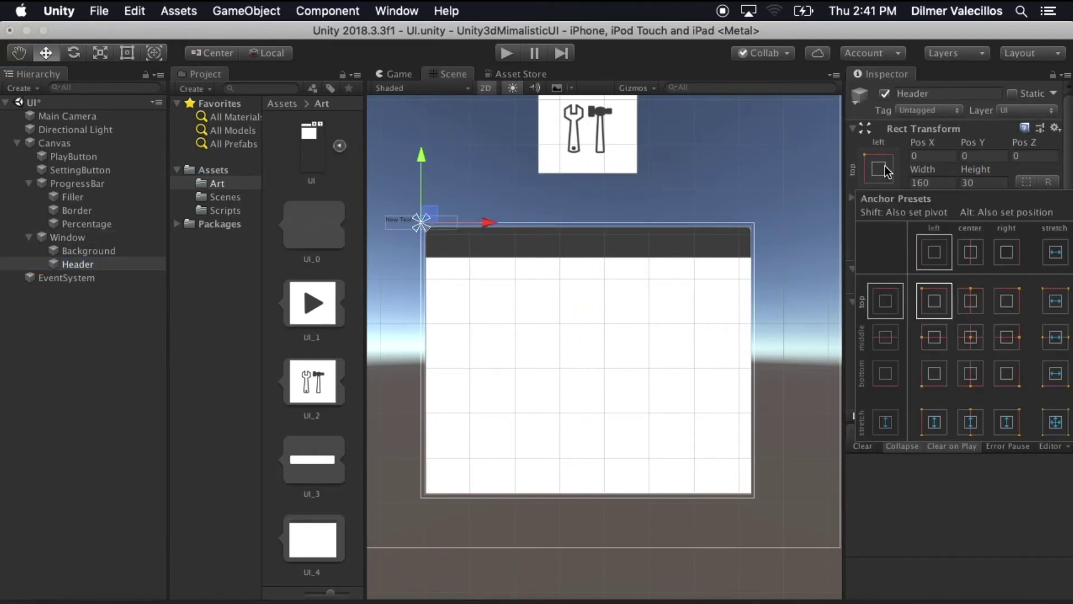
{"action": "left_click", "coordinate": [922, 270]}
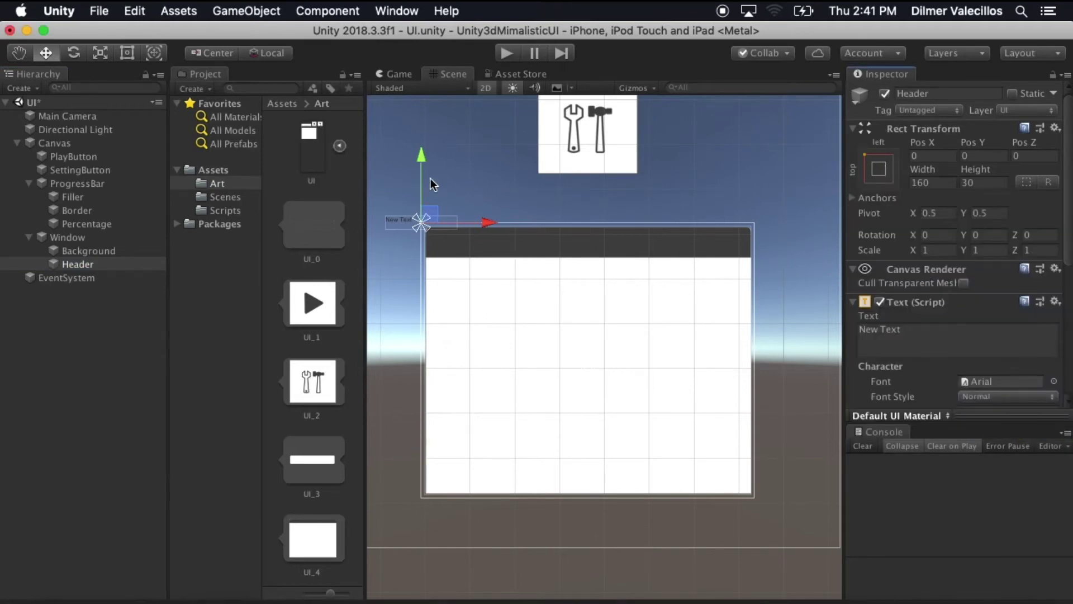
{"action": "left_click_drag", "start_coordinate": [919, 143], "coordinate": [997, 119]}
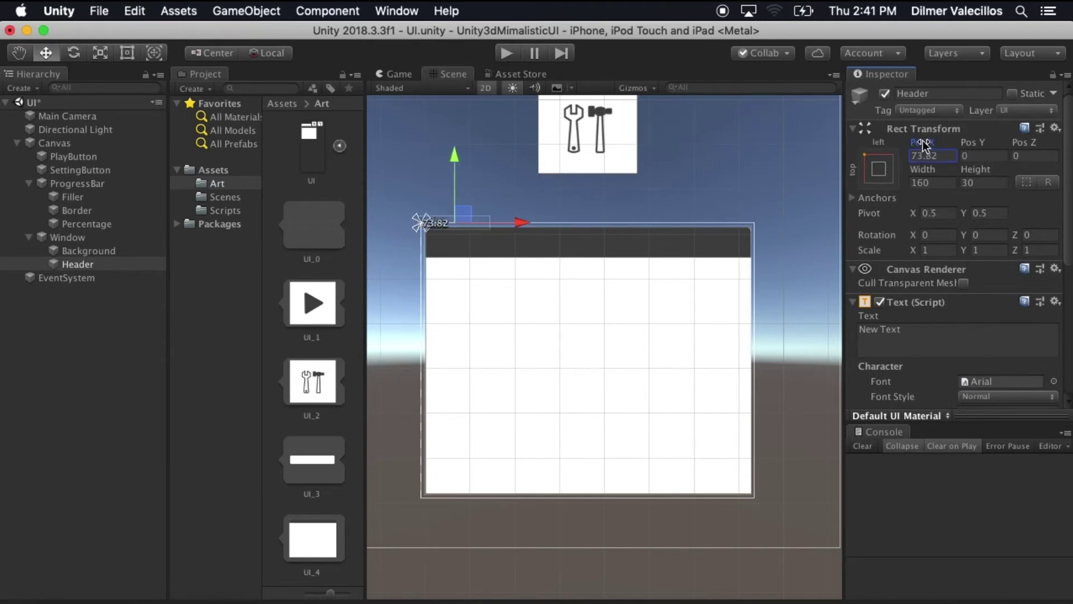
{"action": "left_click_drag", "start_coordinate": [923, 145], "coordinate": [361, 244]}
{"action": "scroll", "coordinate": [511, 300], "scroll_direction": "up", "scroll_amount": 2}
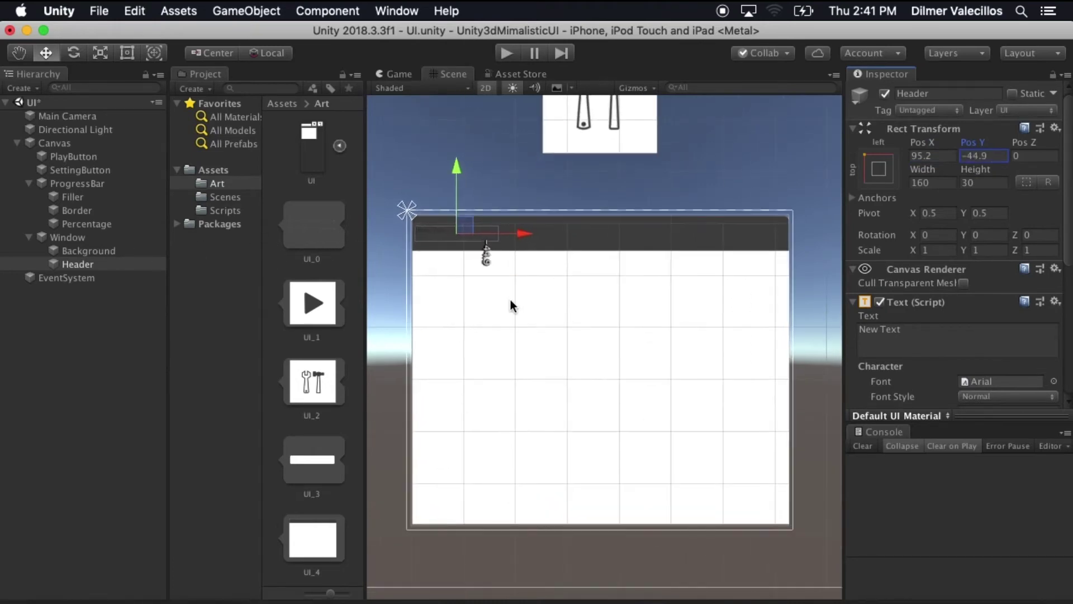
Resize the Header's rectangle with the Rect tool to span the dark title bar, about 728 by 70.
{"action": "key", "text": "t"}
{"action": "left_click_drag", "start_coordinate": [497, 234], "coordinate": [715, 250]}
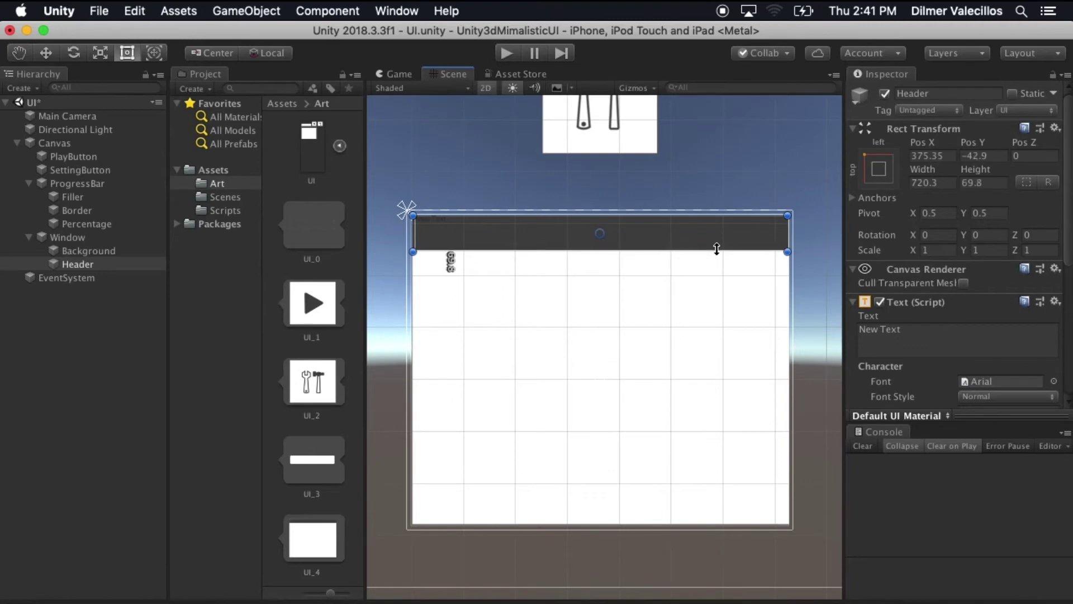
{"action": "left_click_drag", "start_coordinate": [417, 235], "coordinate": [414, 235]}
Anchor the Header to the top of the Window with horizontal stretch.
{"action": "left_click", "coordinate": [877, 170]}
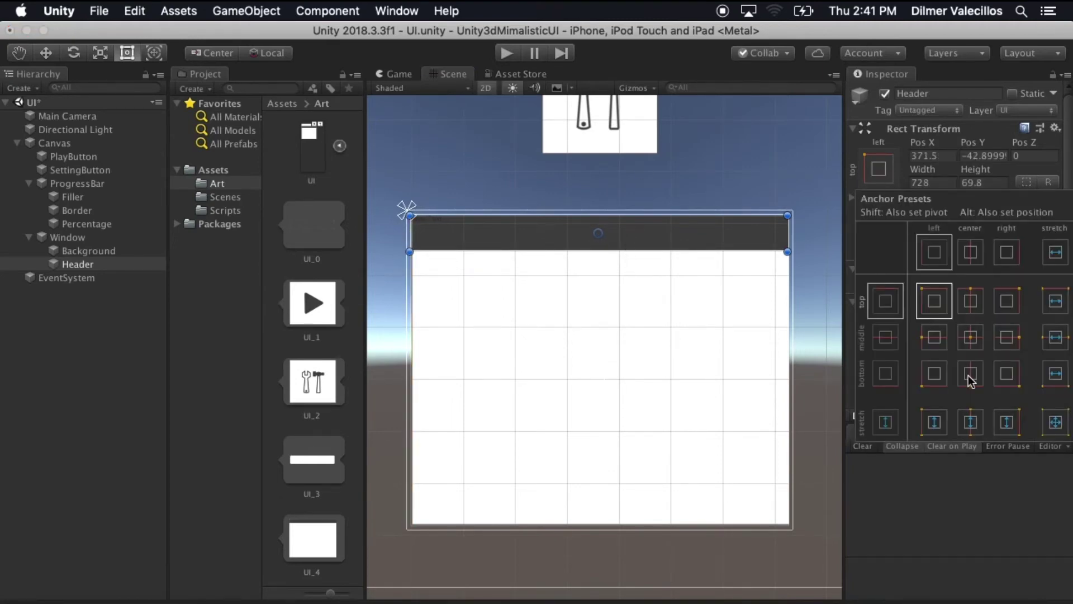
{"action": "left_click", "coordinate": [1055, 301]}
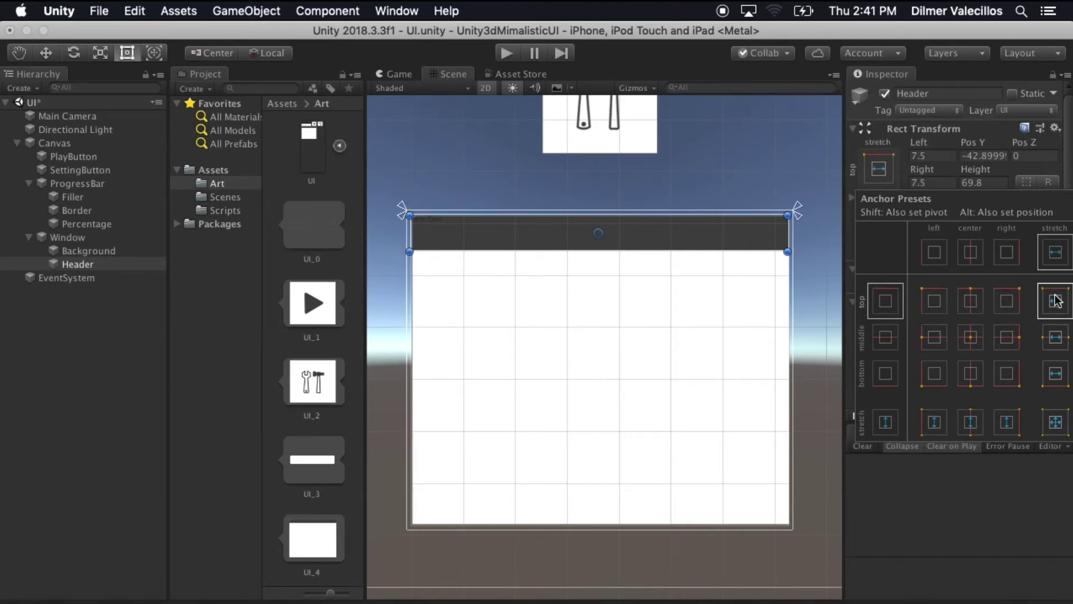
{"action": "left_click", "coordinate": [1057, 300]}
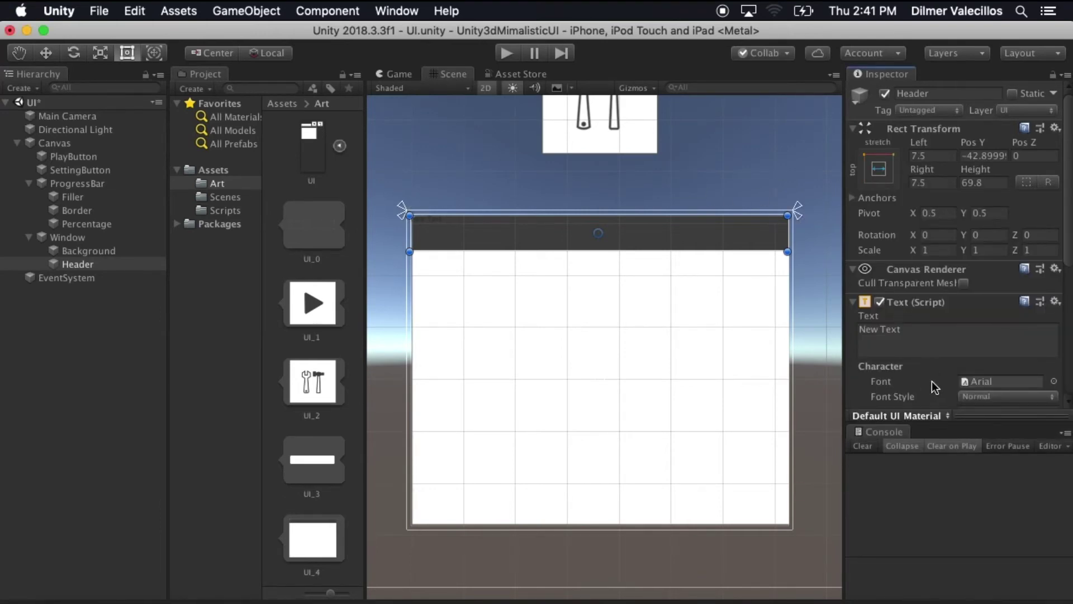
Set the Header's font size to 46 and align its text to the horizontal center and vertical middle.
{"action": "scroll", "coordinate": [931, 380], "scroll_direction": "down", "scroll_amount": 4}
{"action": "mouse_move", "coordinate": [924, 304]}
{"action": "left_mouse_down"}
{"action": "mouse_move", "coordinate": [965, 300]}
{"action": "mouse_move", "coordinate": [943, 311]}
{"action": "left_mouse_up"}
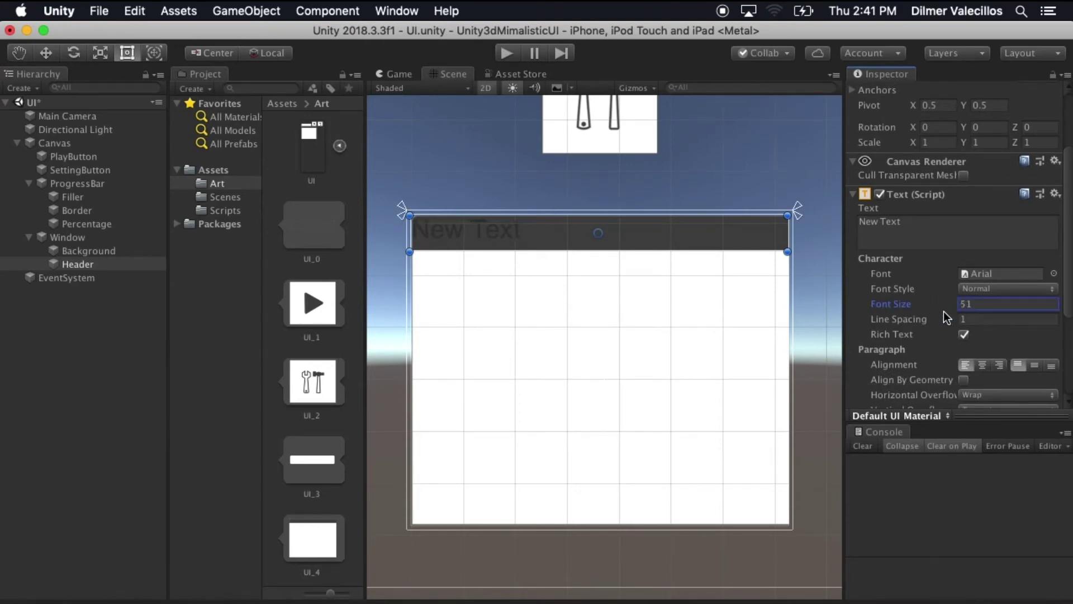
{"action": "left_click_drag", "start_coordinate": [728, 215], "coordinate": [729, 219]}
{"action": "mouse_move", "coordinate": [944, 305]}
{"action": "left_mouse_down"}
{"action": "mouse_move", "coordinate": [920, 312]}
{"action": "mouse_move", "coordinate": [929, 310]}
{"action": "left_mouse_up"}
{"action": "scroll", "coordinate": [1045, 375], "scroll_direction": "down", "scroll_amount": 3}
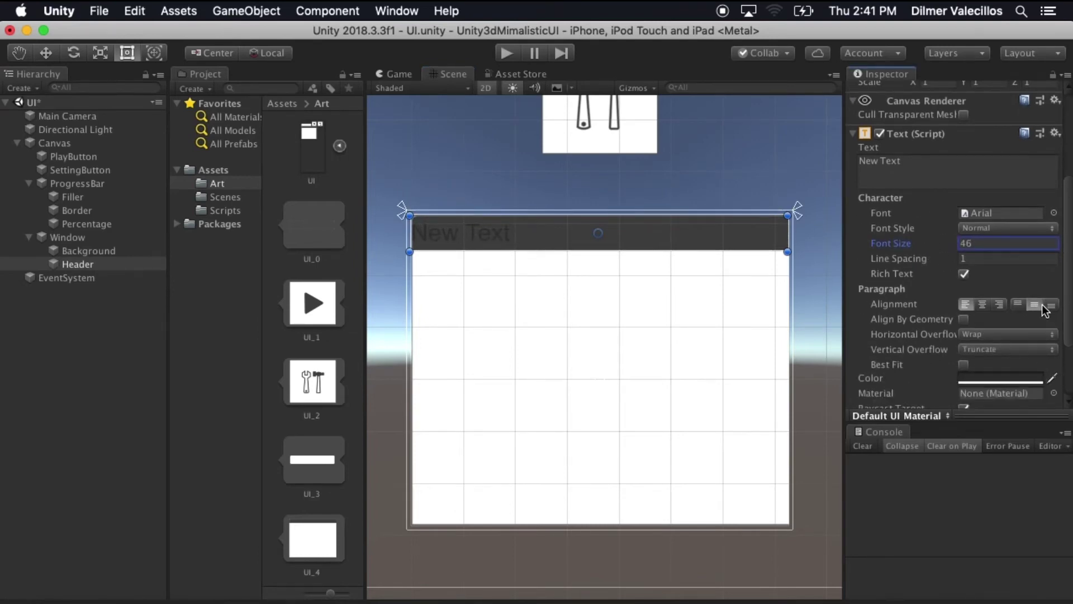
{"action": "left_click", "coordinate": [982, 304]}
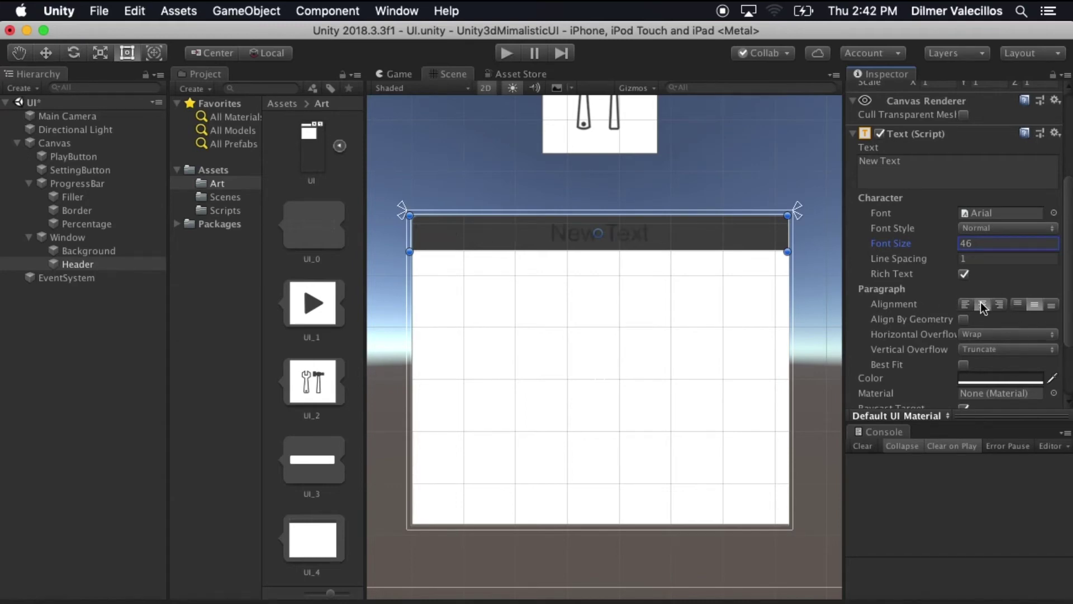
{"action": "left_click", "coordinate": [966, 304]}
{"action": "left_click", "coordinate": [979, 304]}
{"action": "left_click_drag", "start_coordinate": [580, 217], "coordinate": [580, 215]}
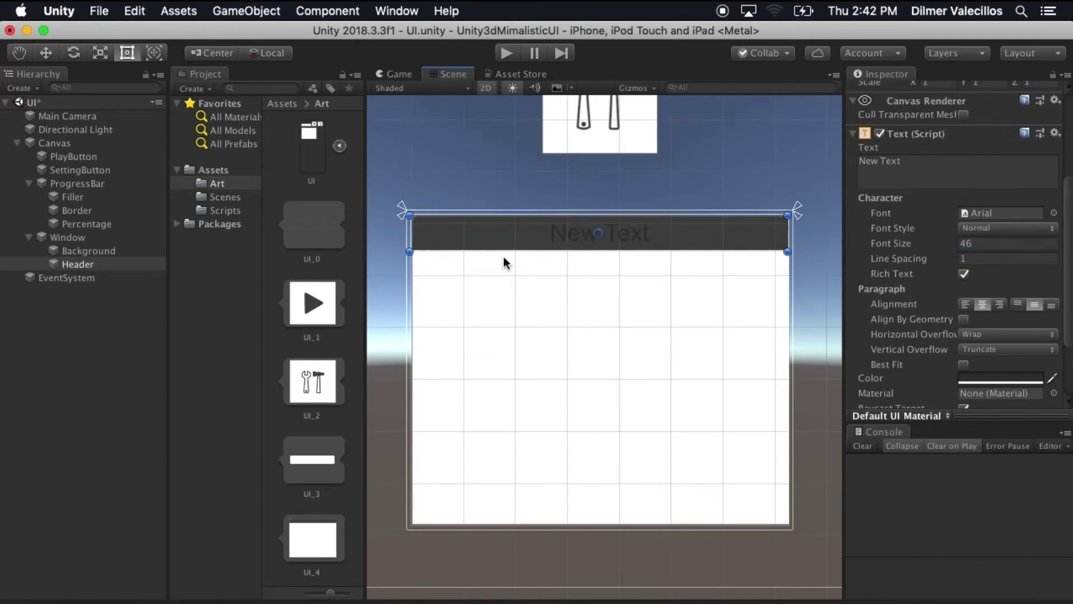
Set the Header's text color to white (FFFFFF) and replace its text with "[WINDOW TITLE]".
{"action": "left_click", "coordinate": [974, 379]}
{"action": "left_click_drag", "start_coordinate": [94, 169], "coordinate": [3, 14]}
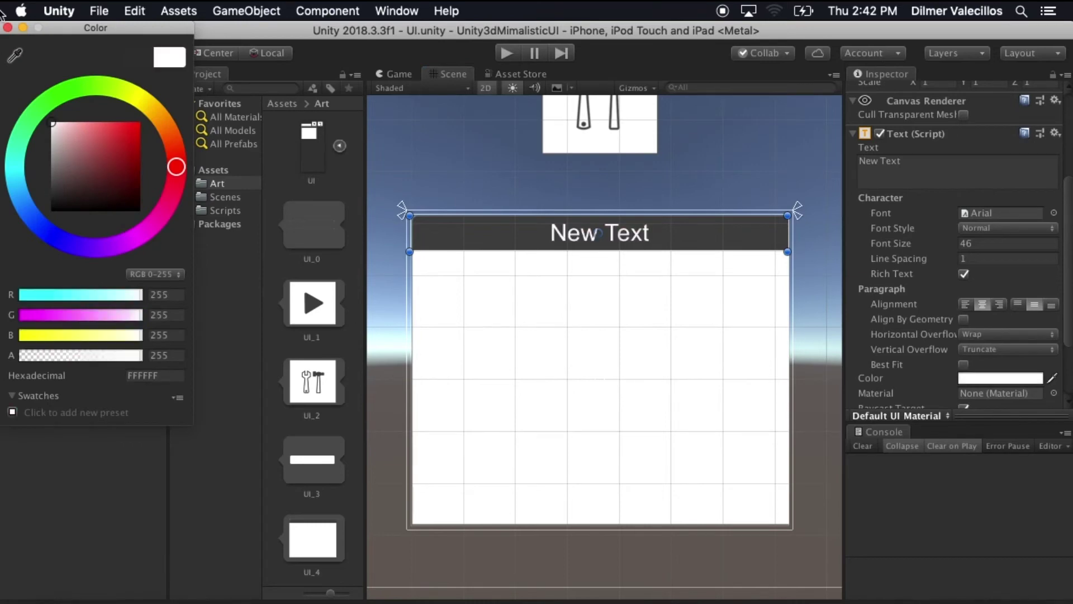
{"action": "left_click", "coordinate": [950, 160]}
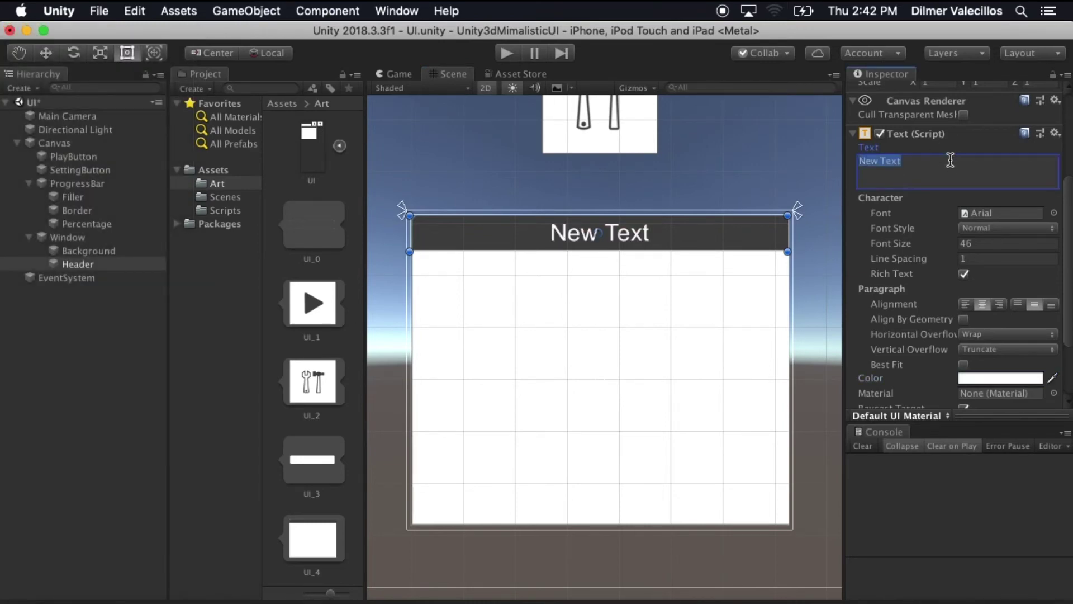
{"action": "key", "text": "BackSpace"}
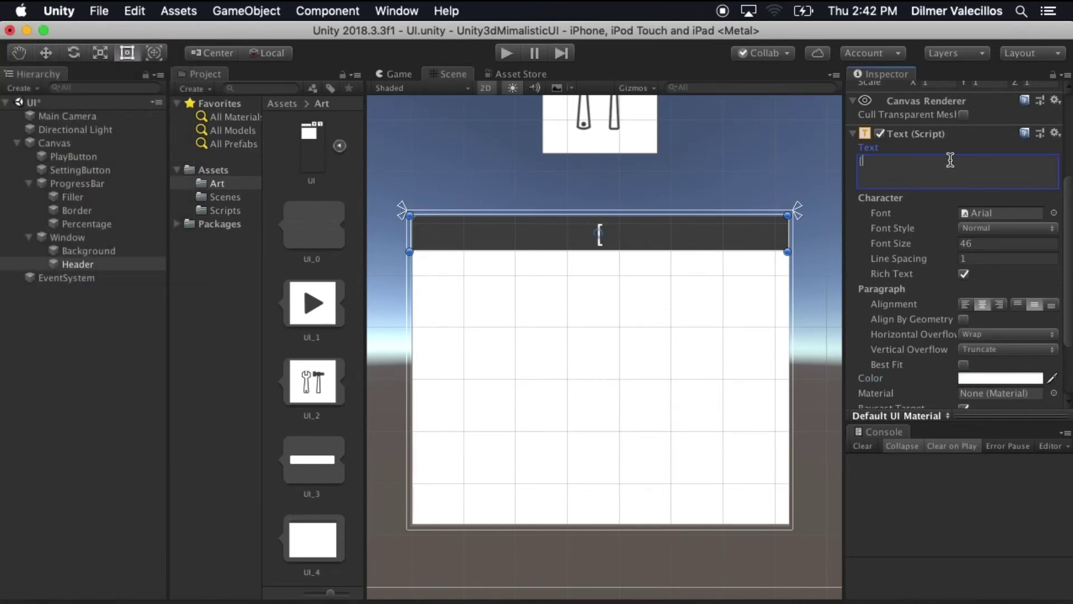
{"action": "type", "text": "[WINDOW TITLE]"}
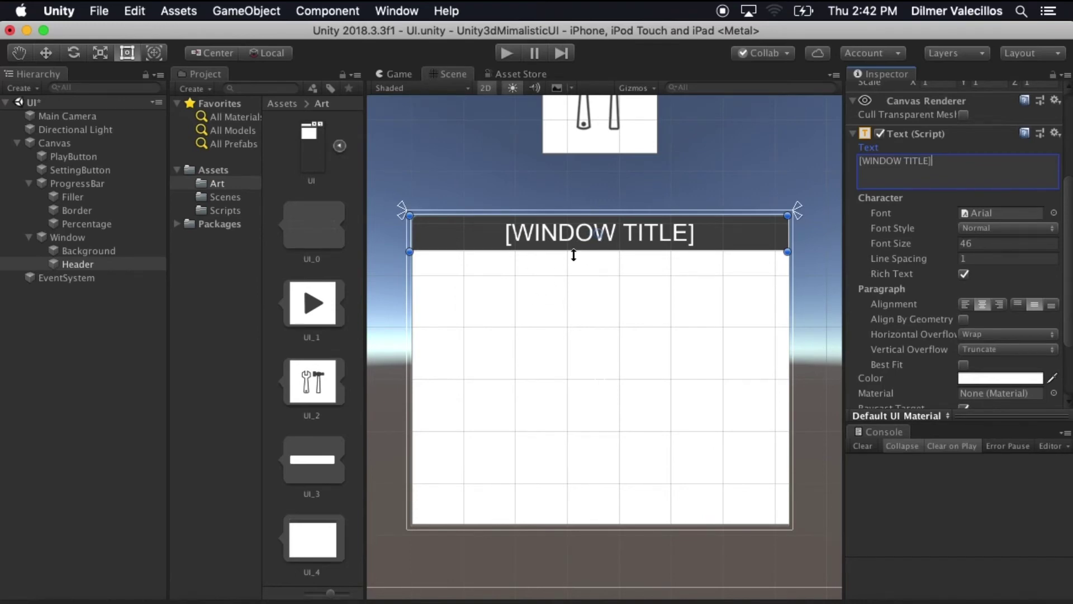
Set the Header's font size to 35.
{"action": "left_click_drag", "start_coordinate": [925, 249], "coordinate": [923, 247]}
{"action": "left_click", "coordinate": [982, 244]}
{"action": "type", "text": "35"}
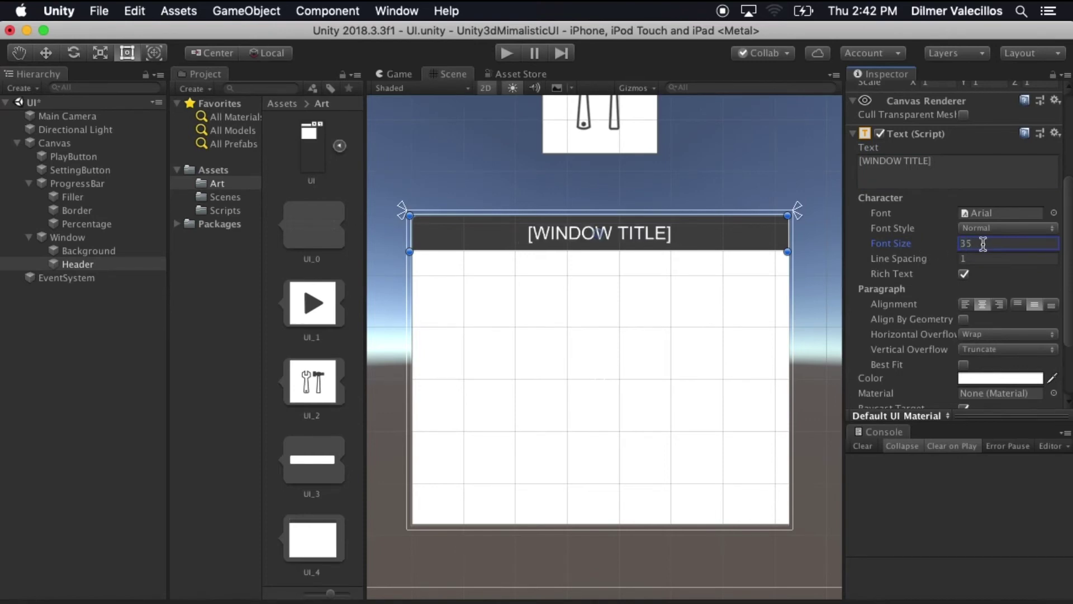
{"action": "scroll", "coordinate": [497, 306], "scroll_direction": "down", "scroll_amount": 2}
{"action": "scroll", "coordinate": [497, 307], "scroll_direction": "down", "scroll_amount": 2}
{"action": "middle_click_drag", "start_coordinate": [576, 307], "coordinate": [626, 310]}
{"action": "scroll", "coordinate": [598, 331], "scroll_direction": "up", "scroll_amount": 3}
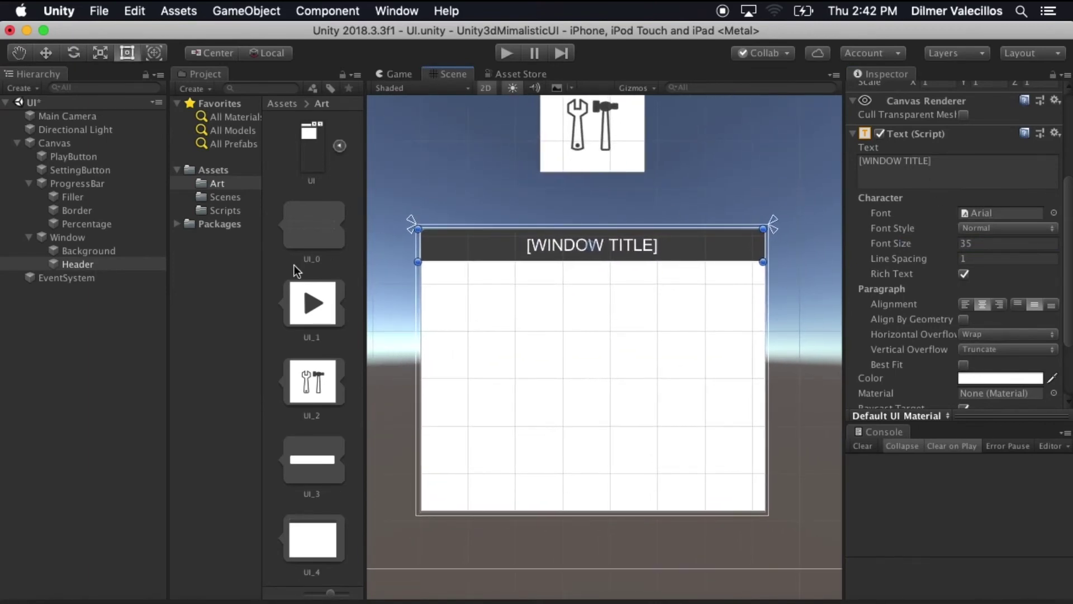
Create a C# script named Window in the project's Scripts folder.
{"action": "left_click", "coordinate": [83, 250]}
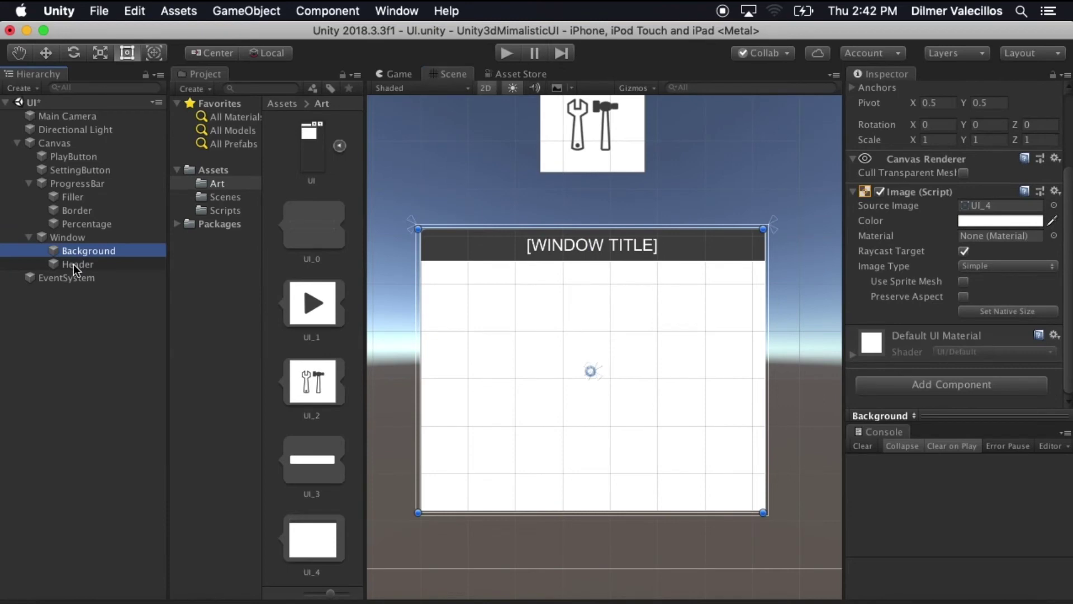
{"action": "left_click", "coordinate": [77, 238]}
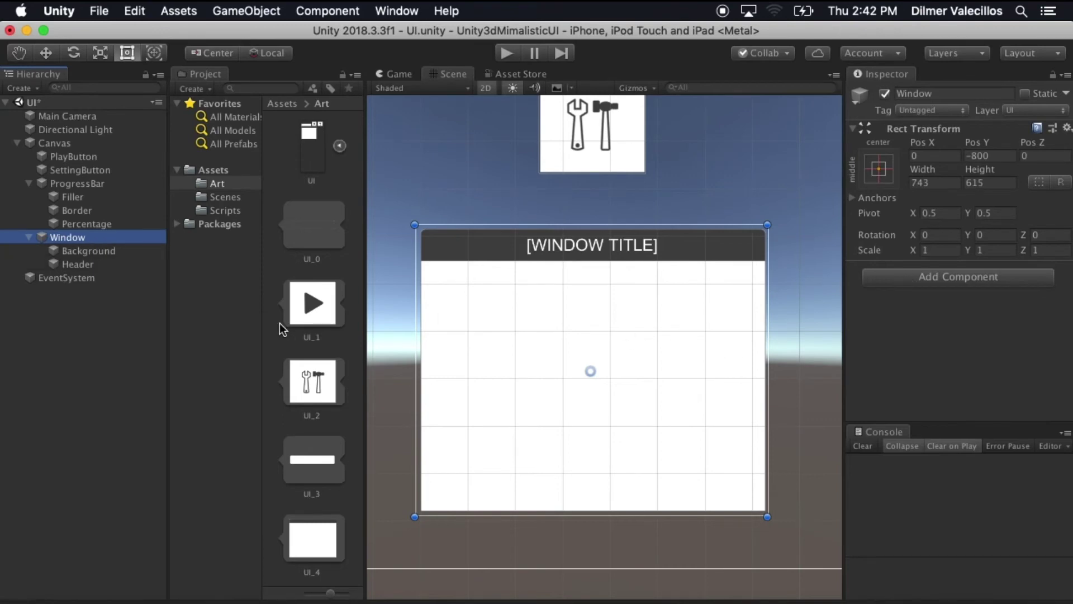
{"action": "left_click", "coordinate": [225, 210]}
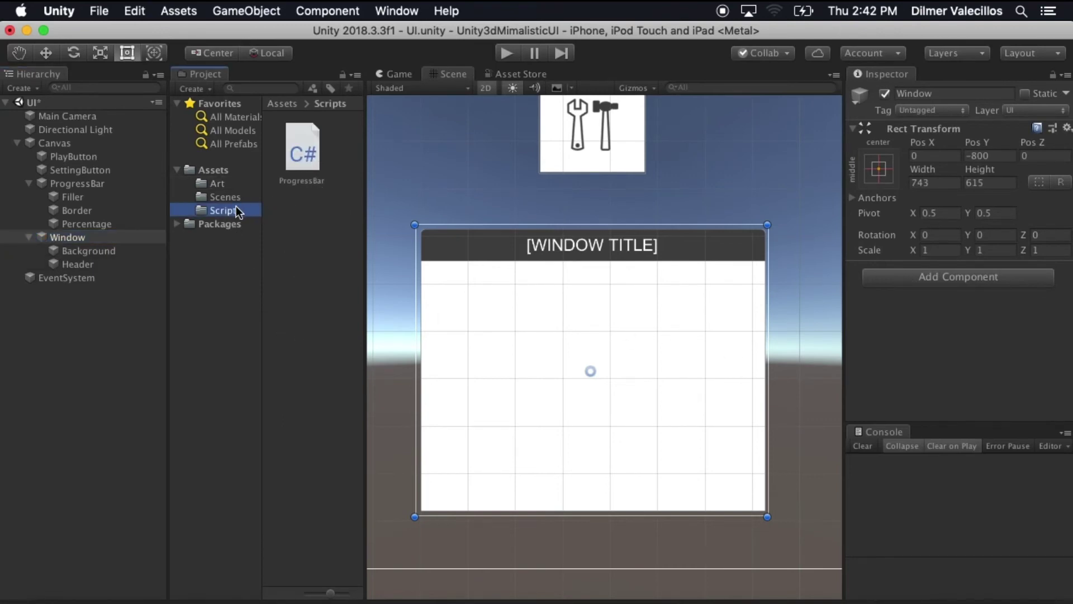
{"action": "right_click", "coordinate": [236, 210]}
{"action": "mouse_move", "coordinate": [259, 217]}
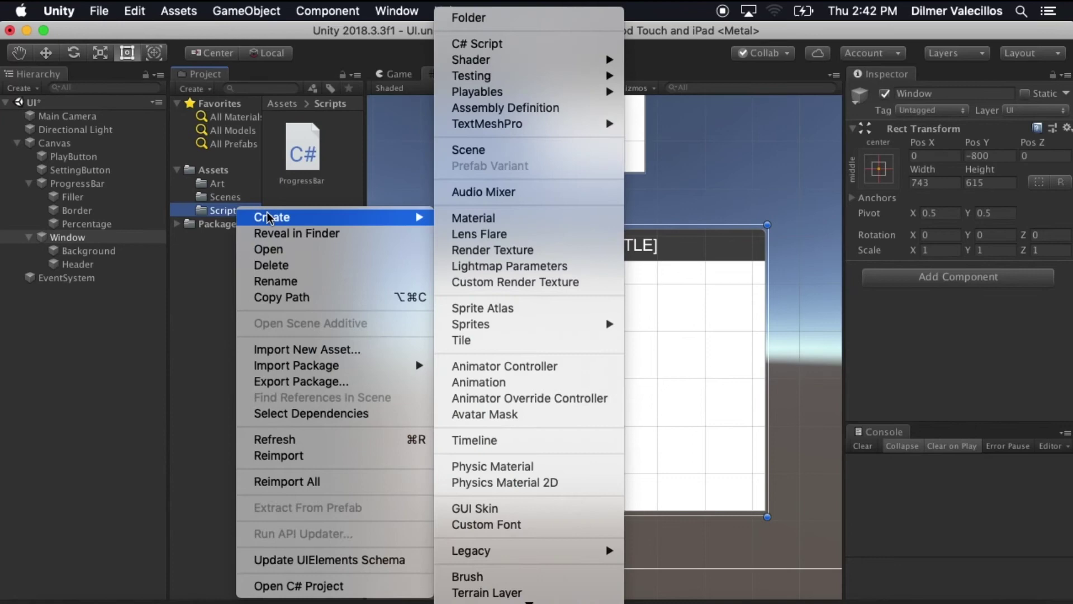
{"action": "left_click", "coordinate": [509, 43]}
{"action": "type", "text": "Window"}
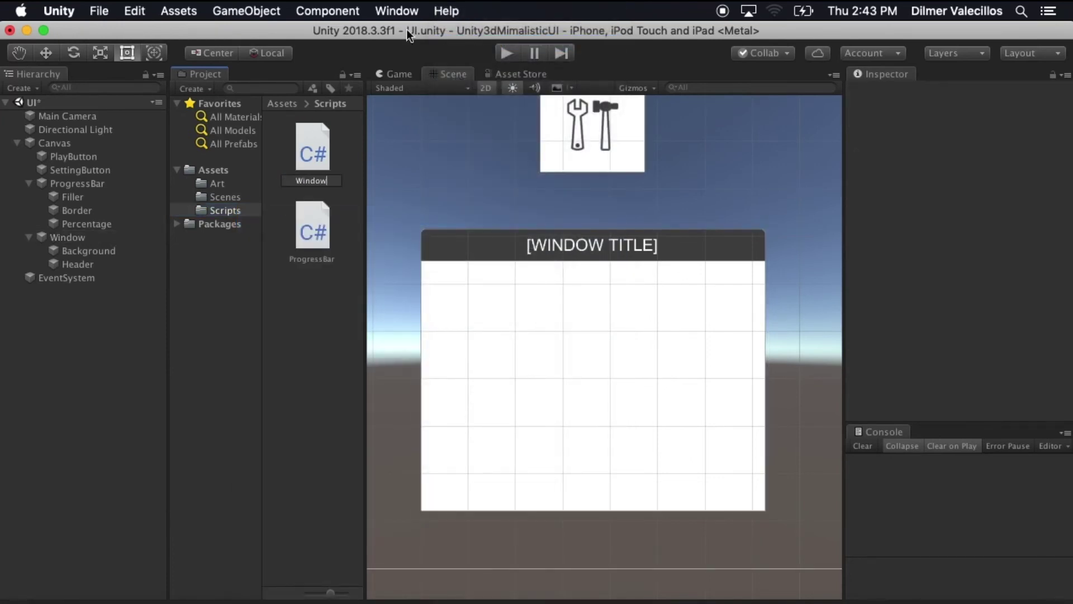
{"action": "key", "text": "Return"}
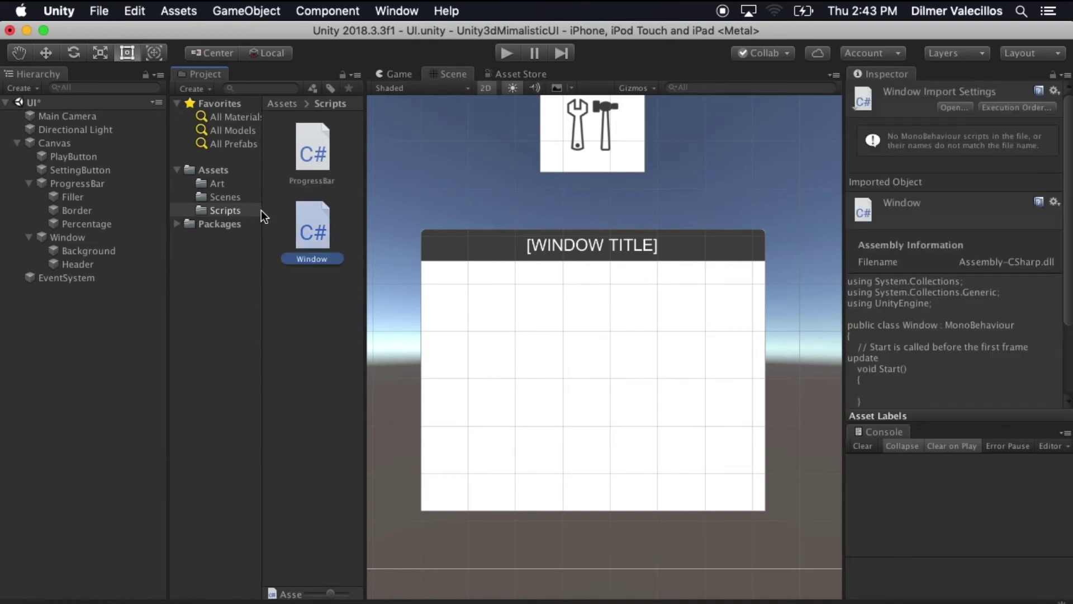
Try to attach the new Window script to the Window object.
{"action": "left_click", "coordinate": [82, 237]}
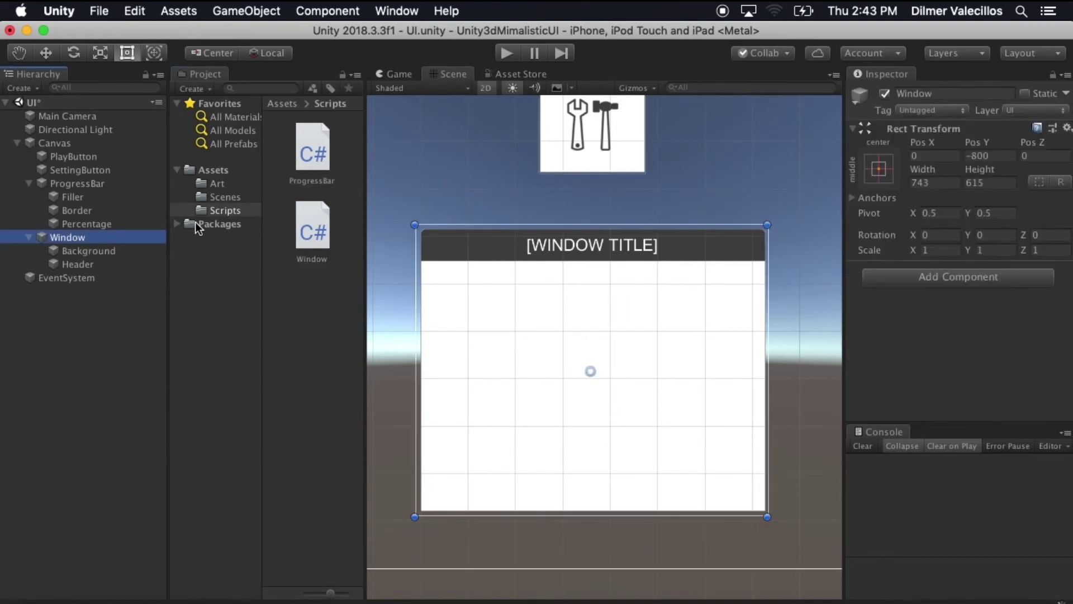
{"action": "left_click_drag", "start_coordinate": [315, 225], "coordinate": [948, 383]}
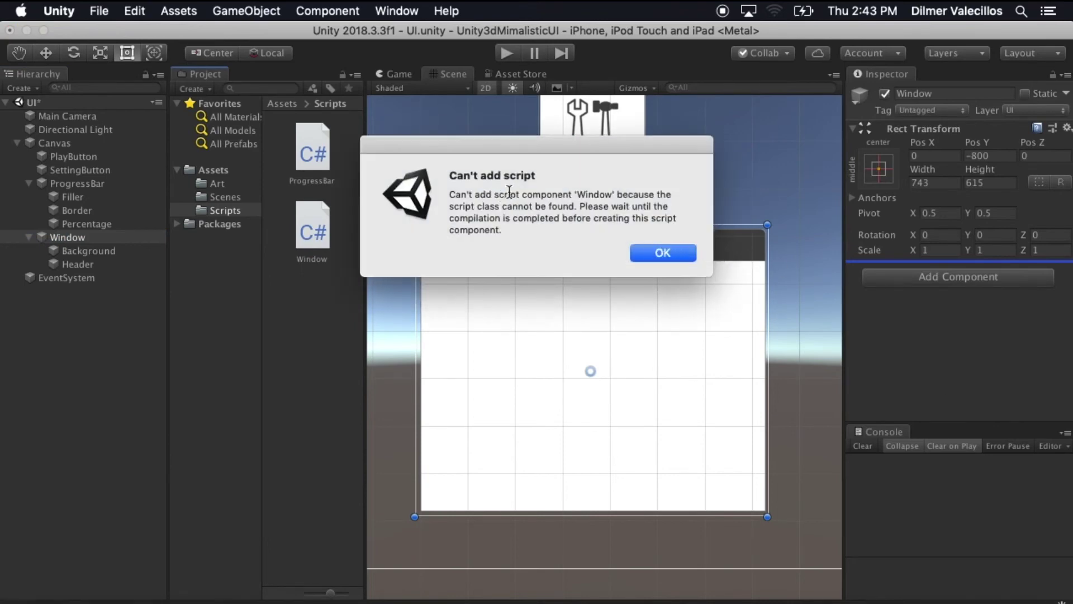
{"action": "left_click", "coordinate": [649, 251]}
Open the Window script in Visual Studio Code and switch back to Unity.
{"action": "left_click", "coordinate": [320, 260]}
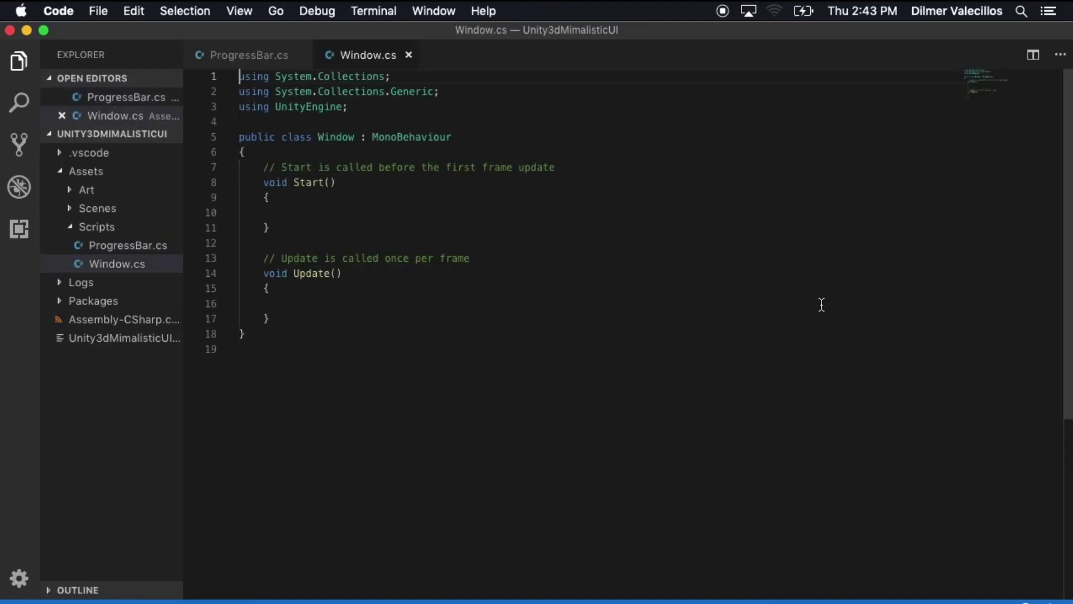
{"action": "left_click", "coordinate": [637, 246]}
{"action": "key", "text": "super+Tab"}
Add the Window script as a component to the Window object and clear the console.
{"action": "left_click", "coordinate": [84, 238]}
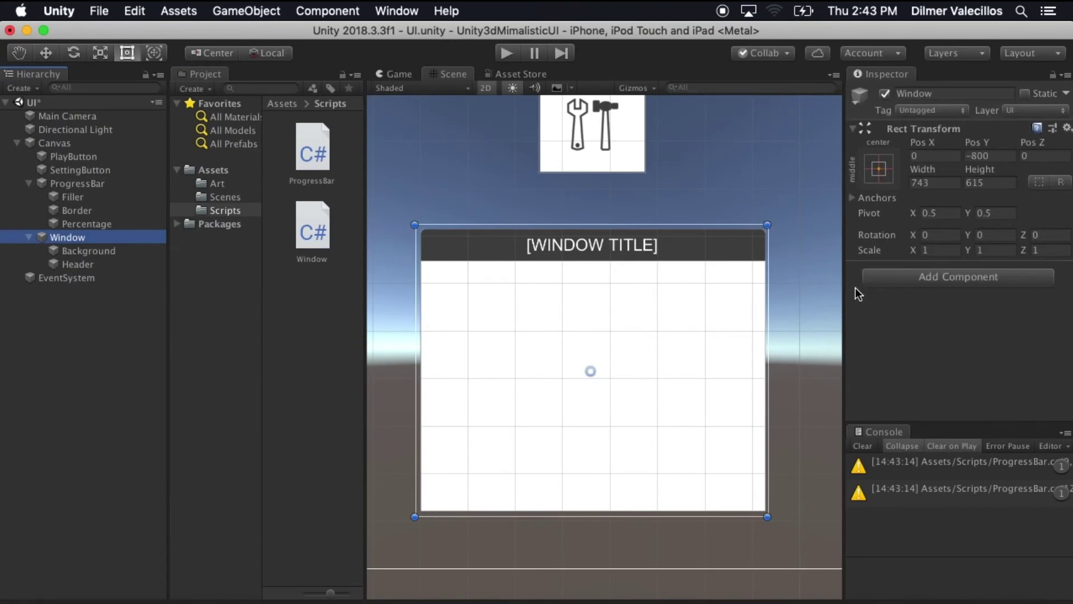
{"action": "left_click", "coordinate": [930, 277]}
{"action": "type", "text": "window"}
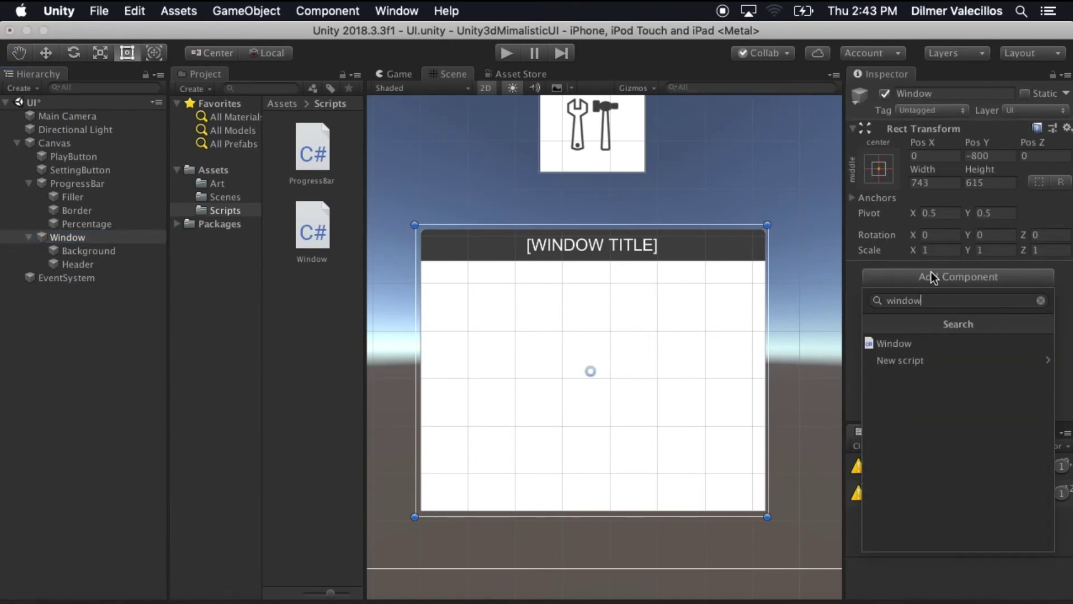
{"action": "key", "text": "Return"}
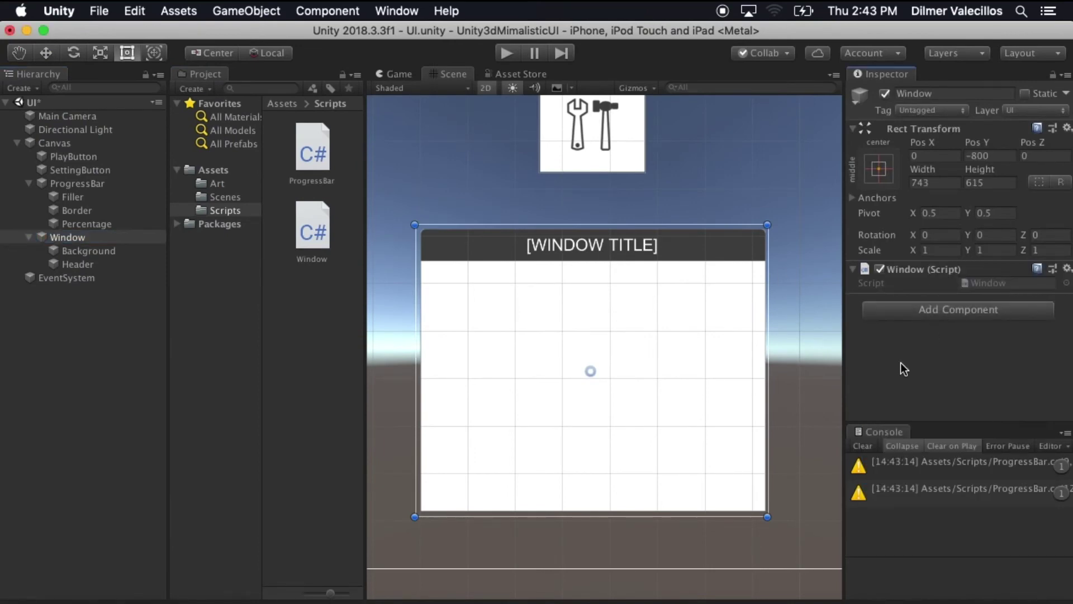
{"action": "left_click", "coordinate": [855, 447]}
Switch to Visual Studio Code and declare "private string windowTitle;" at the start of the Window class.
{"action": "key", "text": "super+Tab"}
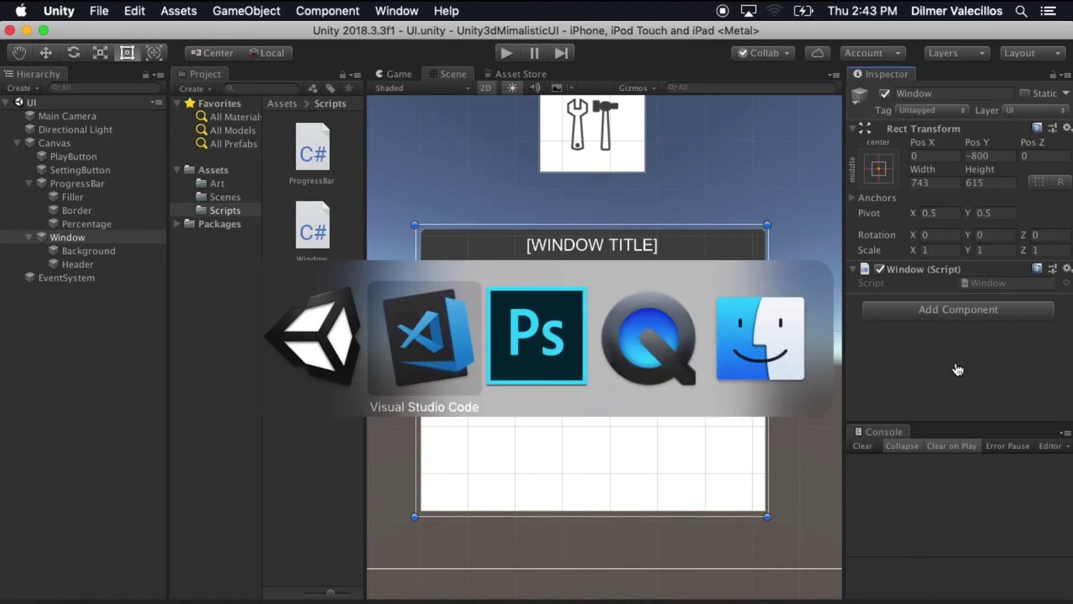
{"action": "key", "text": "super+shift+Tab"}
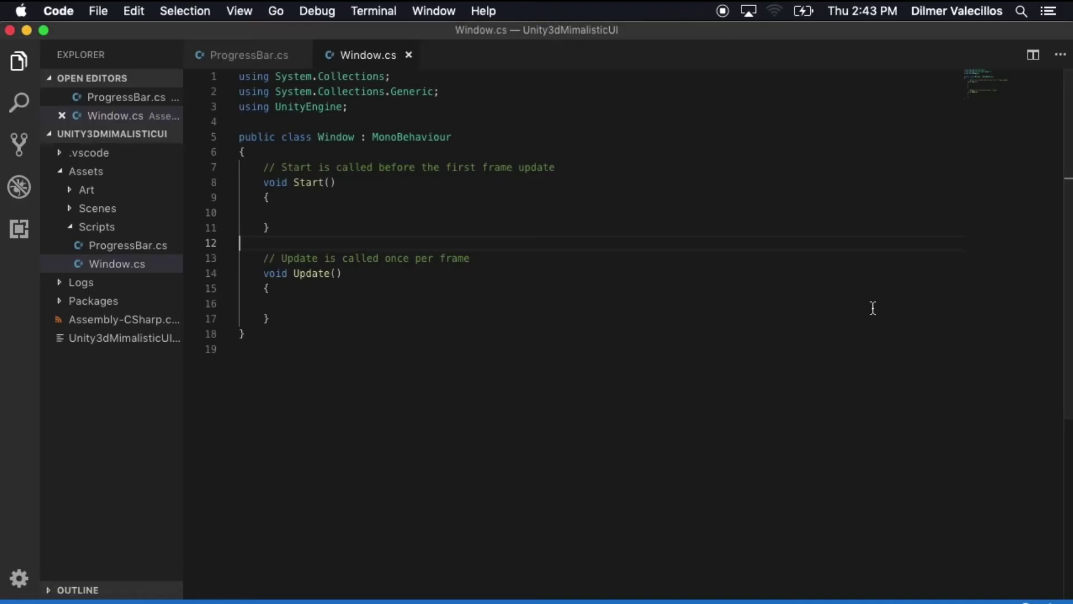
{"action": "left_click", "coordinate": [595, 203]}
{"action": "left_click", "coordinate": [409, 150]}
{"action": "key", "text": "Return"}
{"action": "type", "text": "private "}
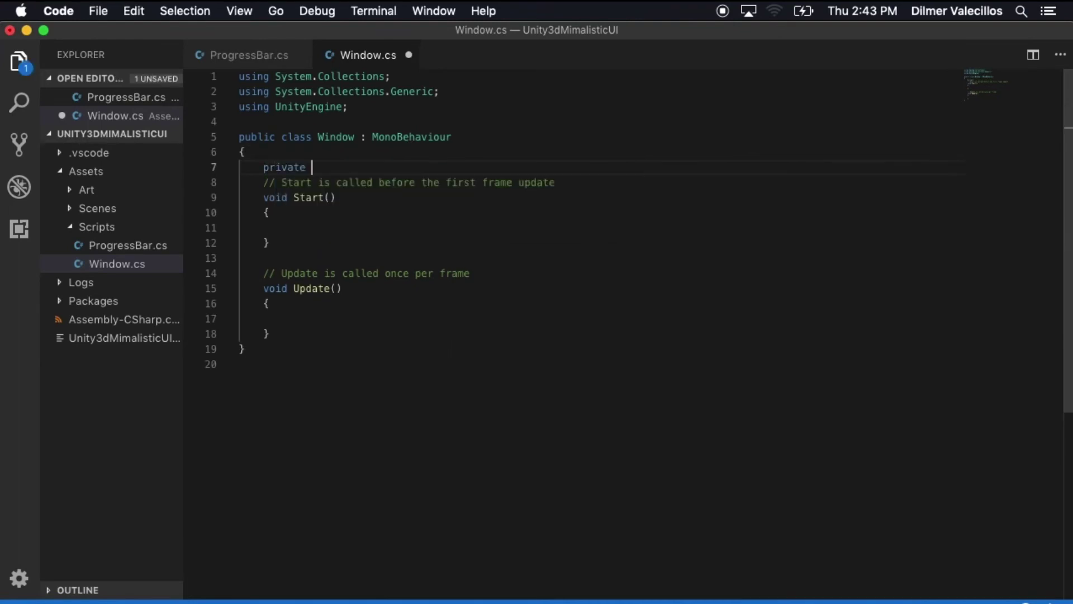
{"action": "type", "text": "string windowTitle;"}
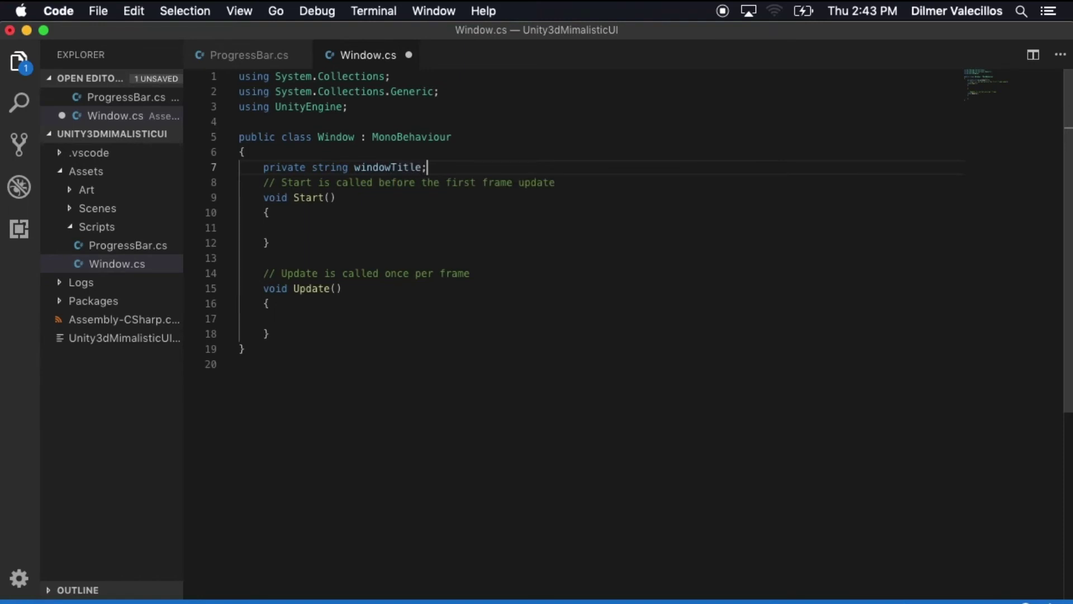
Add a [SerializeField] attribute above the windowTitle declaration, with a blank line below the field, and save the script.
{"action": "key", "text": "Return"}
{"action": "key", "text": "Up"}
{"action": "key", "text": "Return"}
{"action": "key", "text": "Up"}
{"action": "type", "text": "[Seri"}
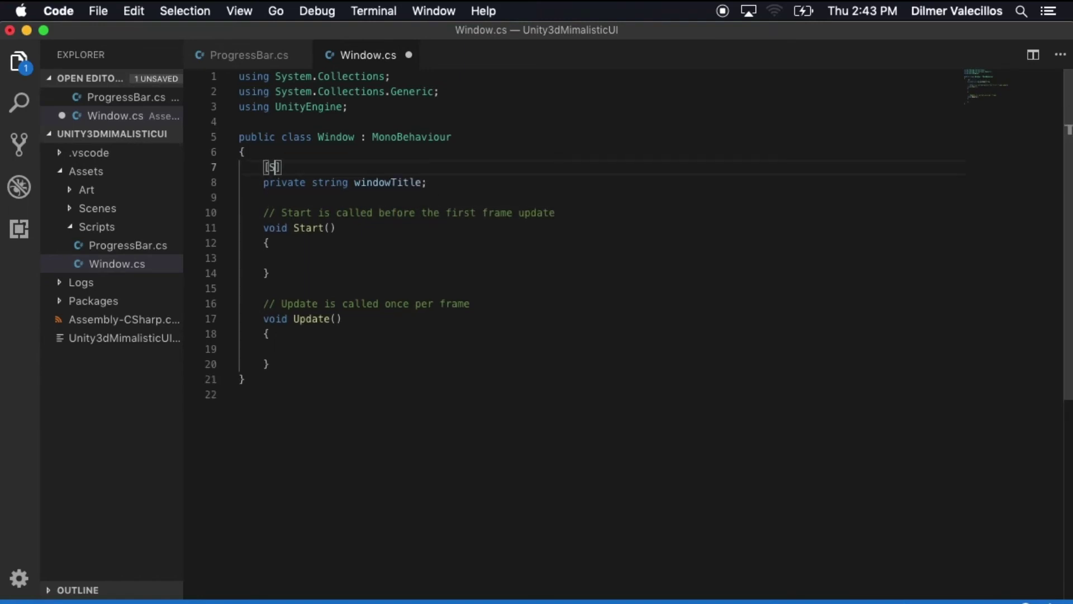
{"action": "type", "text": "alizeField"}
{"action": "key", "text": "Down"}
{"action": "key", "text": "super+s"}
Initialize the windowTitle string with the default value "[WINDOW TITLE]".
{"action": "key", "text": "End"}
{"action": "key", "text": "BackSpace"}
{"action": "type", "text": "= \""}
{"action": "type", "text": "WINDOW"}
{"action": "key", "text": "Left"}
{"action": "key", "text": "Left"}
{"action": "key", "text": "Left"}
{"action": "key", "text": "Left"}
{"action": "key", "text": "Left"}
{"action": "key", "text": "Left"}
{"action": "type", "text": "["}
{"action": "key", "text": "Right"}
{"action": "key", "text": "Right"}
{"action": "key", "text": "Right"}
{"action": "key", "text": "Right"}
{"action": "key", "text": "Right"}
{"action": "key", "text": "Right"}
{"action": "type", "text": "TITLE]"}
{"action": "key", "text": "Right"}
{"action": "type", "text": ";"}
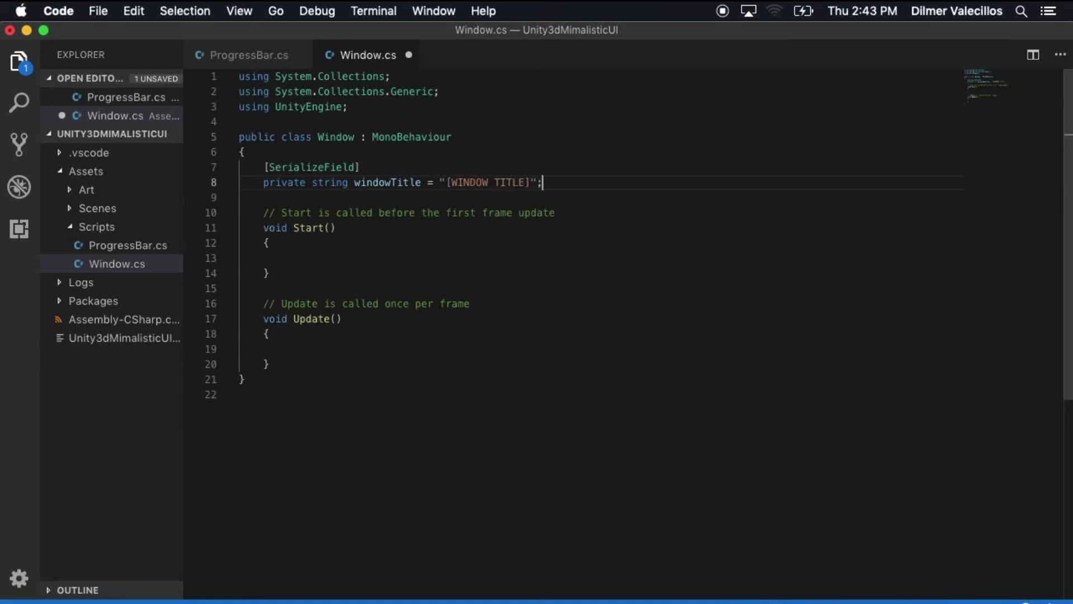
{"action": "key", "text": "Down"}
{"action": "key", "text": "Down"}
{"action": "key", "text": "Up"}
{"action": "key", "text": "Up"}
{"action": "key", "text": "Up"}
{"action": "key", "text": "Up"}
{"action": "key", "text": "Return"}
{"action": "type", "text": "priv"}
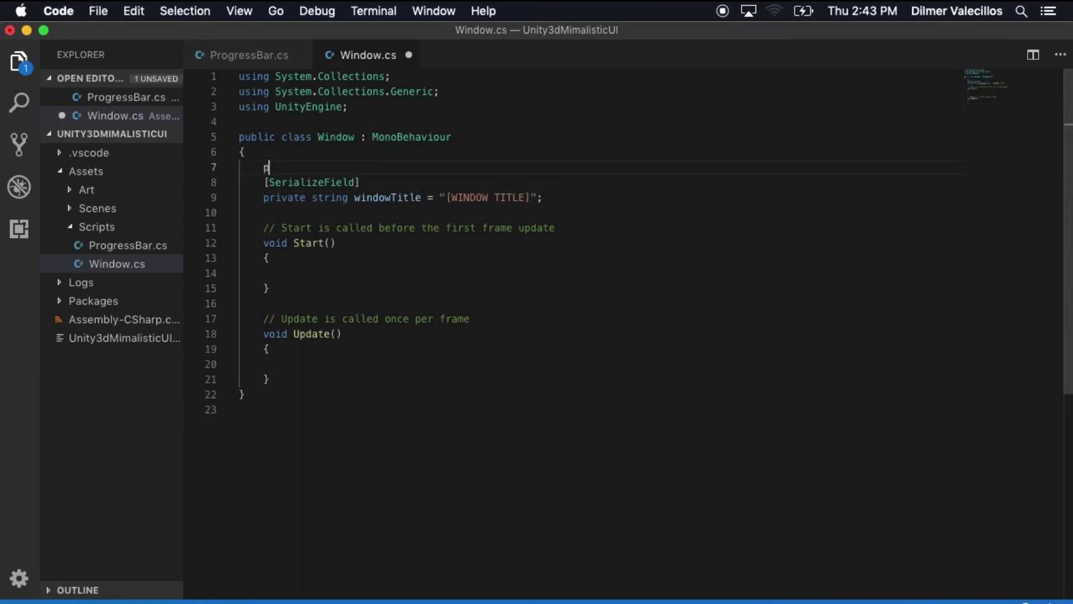
{"action": "key", "text": "shift+Home"}
{"action": "key", "text": "BackSpace"}
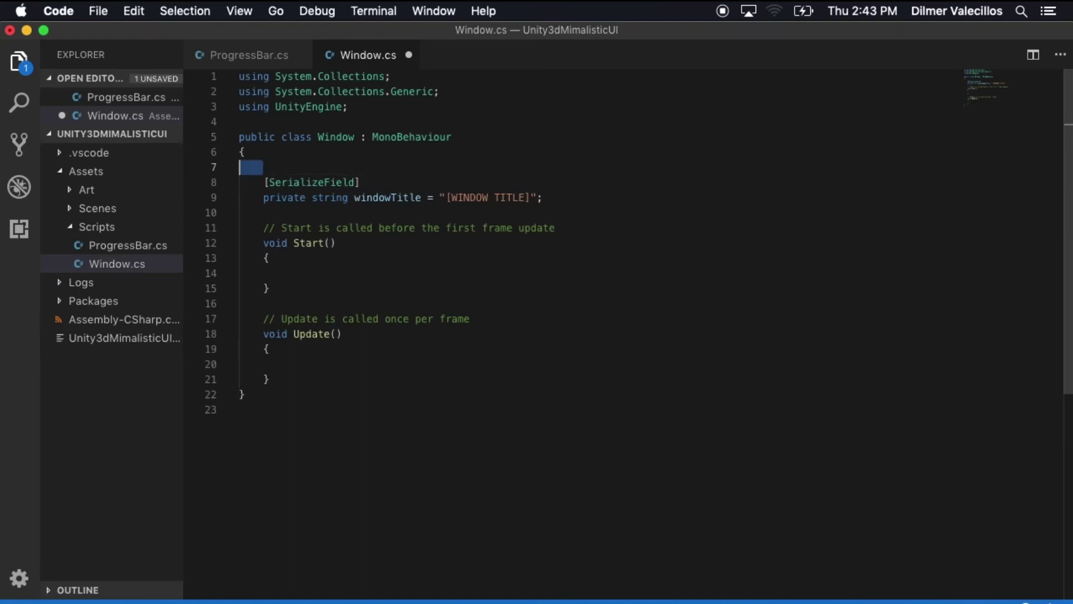
{"action": "key", "text": "super+shift+k"}
{"action": "key", "text": "super+s"}
{"action": "key", "text": "Down"}
{"action": "key", "text": "Down"}
{"action": "key", "text": "Down"}
{"action": "key", "text": "Down"}
{"action": "key", "text": "Down"}
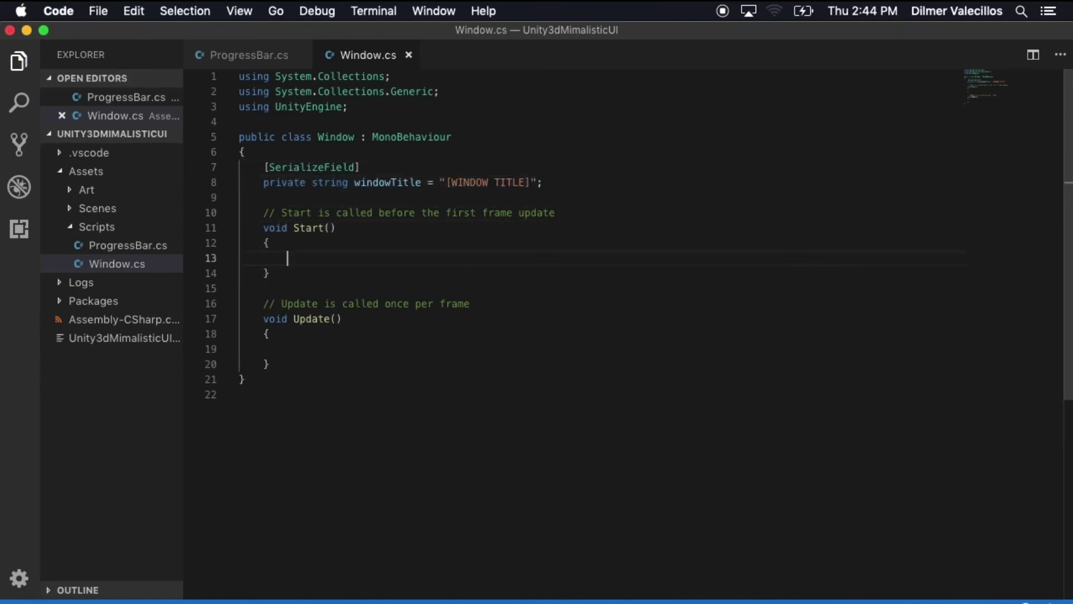
Declare "private Text headerTitle;" at the start of the Window class, above the serialized windowTitle field.
{"action": "left_click", "coordinate": [268, 151]}
{"action": "key", "text": "Return"}
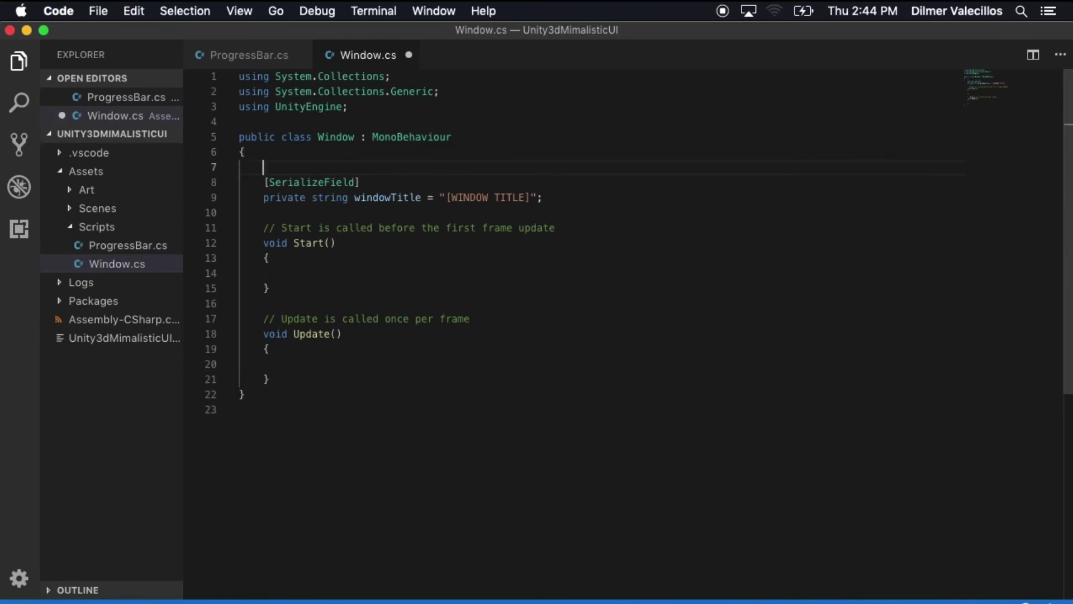
{"action": "type", "text": "private Text"}
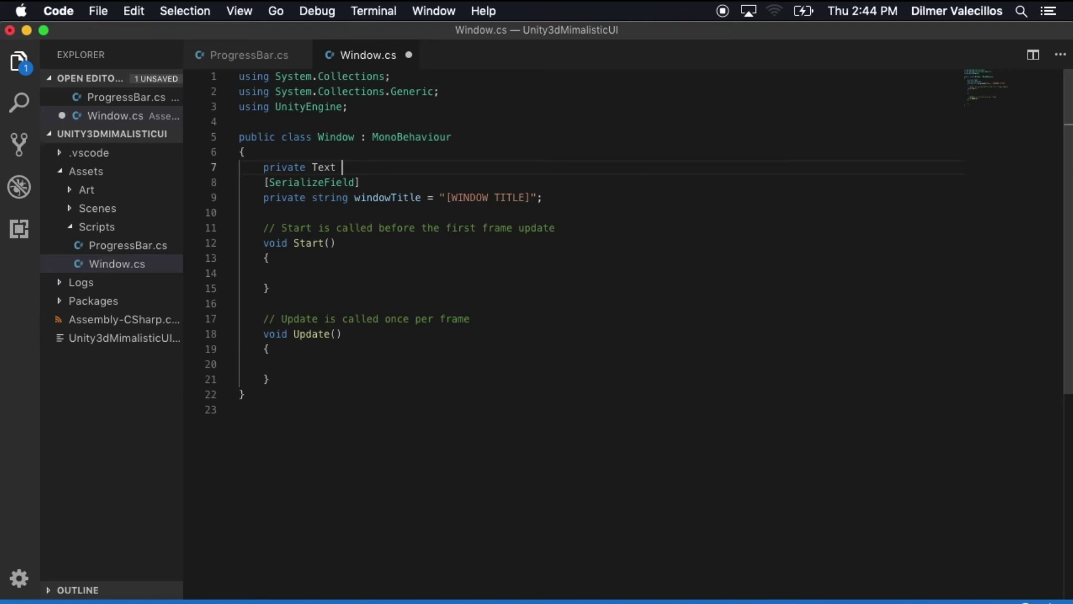
{"action": "type", "text": " headerTitle;"}
{"action": "key", "text": "Return"}
Copy the [SerializeField] attribute above the headerTitle declaration and save the script.
{"action": "key", "text": "Down"}
{"action": "key", "text": "shift+End"}
{"action": "key", "text": "super+c"}
{"action": "key", "text": "Up"}
{"action": "key", "text": "Up"}
{"action": "key", "text": "Up"}
{"action": "key", "text": "Return"}
{"action": "key", "text": "super+v"}
{"action": "key", "text": "super+s"}
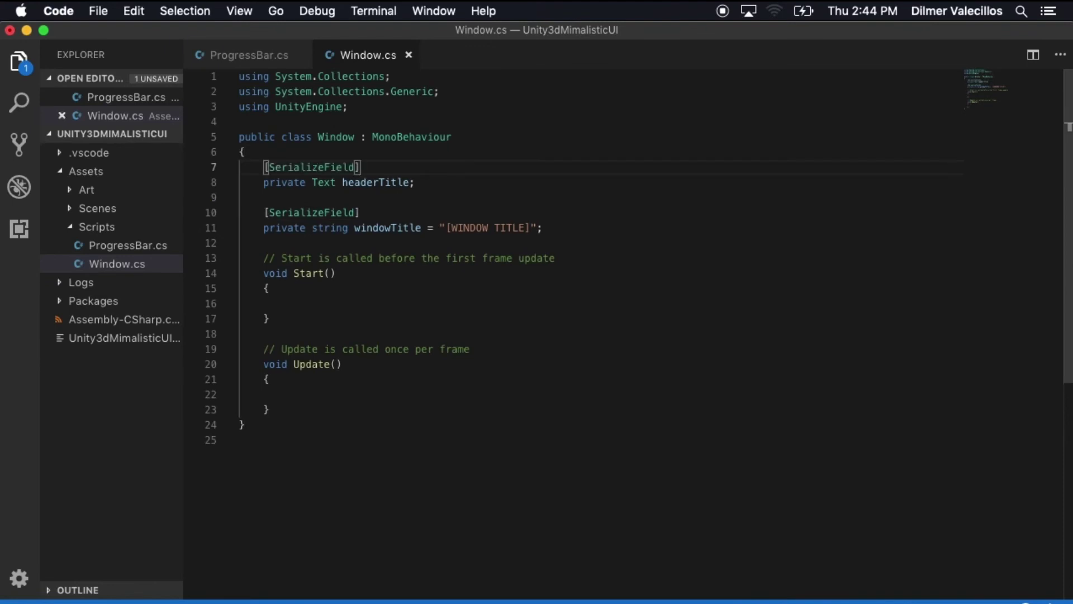
Add "using UnityEngine.UI;" below the existing using statements and save the script.
{"action": "key", "text": "Up"}
{"action": "key", "text": "Up"}
{"action": "key", "text": "Up"}
{"action": "key", "text": "Up"}
{"action": "key", "text": "shift+Home"}
{"action": "key", "text": "super+c"}
{"action": "key", "text": "End"}
{"action": "key", "text": "Return"}
{"action": "key", "text": "super+v"}
{"action": "key", "text": "BackSpace"}
{"action": "type", "text": ".UI;"}
{"action": "key", "text": "super+s"}
Write "headerTitle.text = windowTitle;" in the body of the Start method and save the script.
{"action": "key", "text": "Down"}
{"action": "key", "text": "Down"}
{"action": "key", "text": "Down"}
{"action": "key", "text": "Down"}
{"action": "key", "text": "Down"}
{"action": "key", "text": "Down"}
{"action": "key", "text": "Down"}
{"action": "key", "text": "Down"}
{"action": "key", "text": "Down"}
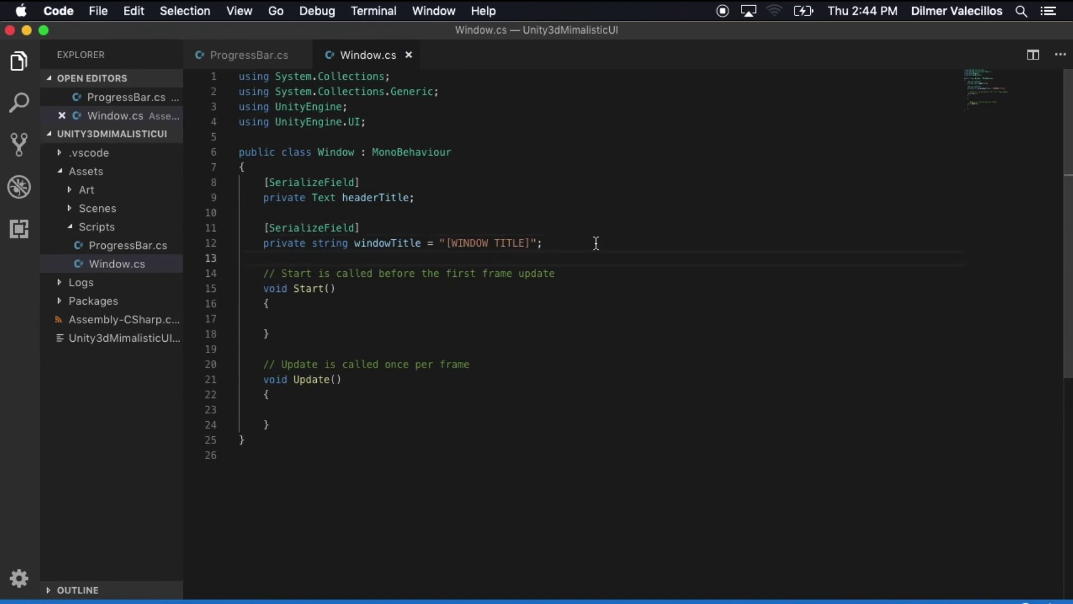
{"action": "left_click", "coordinate": [389, 243]}
{"action": "left_click", "coordinate": [321, 323]}
{"action": "type", "text": "header"}
{"action": "key", "text": "Tab"}
{"action": "type", "text": ".text = window"}
{"action": "key", "text": "Tab"}
{"action": "type", "text": ";"}
{"action": "key", "text": "super+s"}
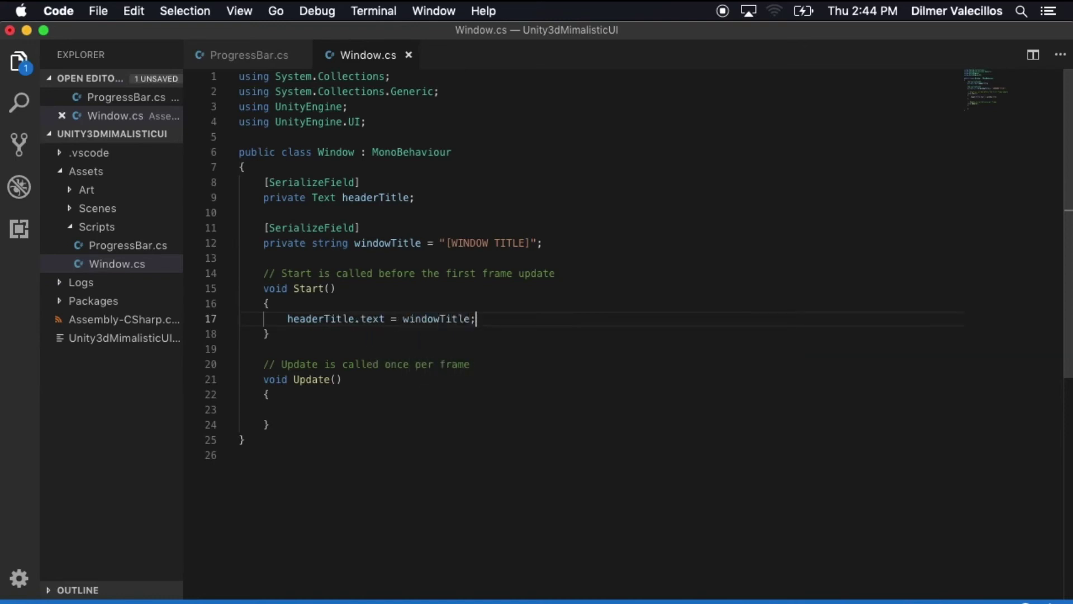
Delete the whole Update method together with its comment from the Window class.
{"action": "key", "text": "Down"}
{"action": "key", "text": "Down"}
{"action": "key", "text": "shift+Down"}
{"action": "key", "text": "shift+Down"}
{"action": "key", "text": "shift+Down"}
{"action": "key", "text": "shift+Down"}
{"action": "key", "text": "shift+Down"}
{"action": "key", "text": "super+shift+k"}
Remove the comment line above the Start method and save the script.
{"action": "key", "text": "Up"}
{"action": "key", "text": "Up"}
{"action": "key", "text": "Up"}
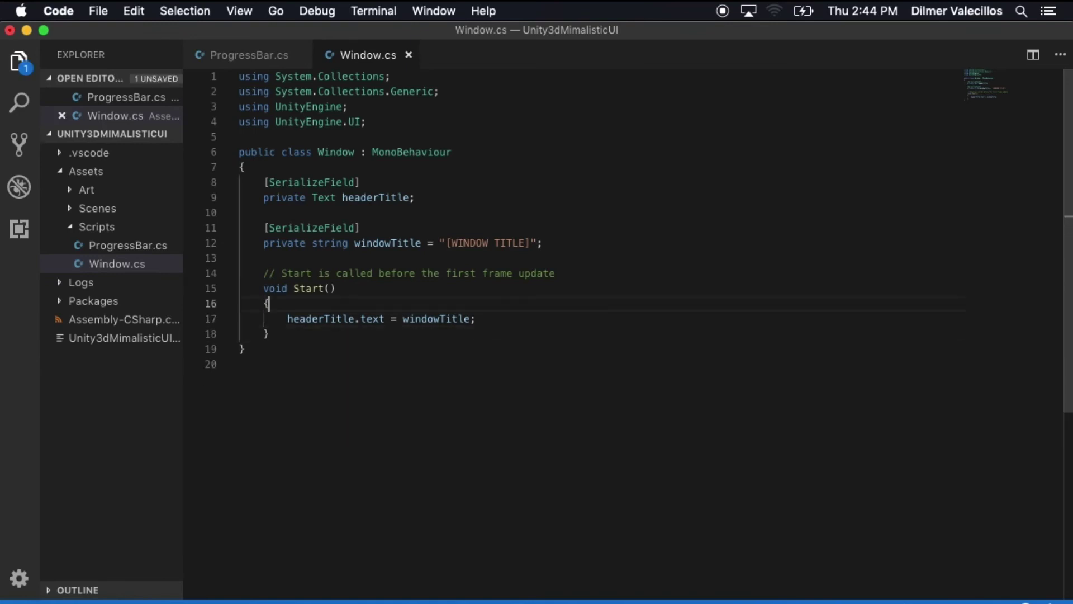
{"action": "key", "text": "Up"}
{"action": "key", "text": "Up"}
{"action": "key", "text": "shift+End"}
{"action": "key", "text": "BackSpace"}
{"action": "key", "text": "BackSpace"}
{"action": "key", "text": "BackSpace"}
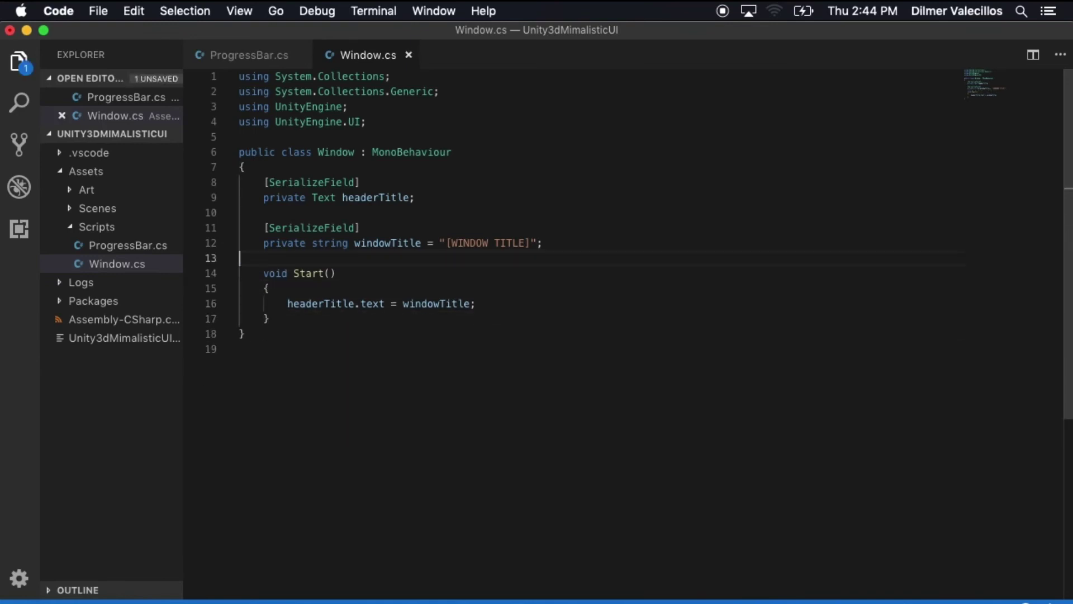
{"action": "key", "text": "super+s"}
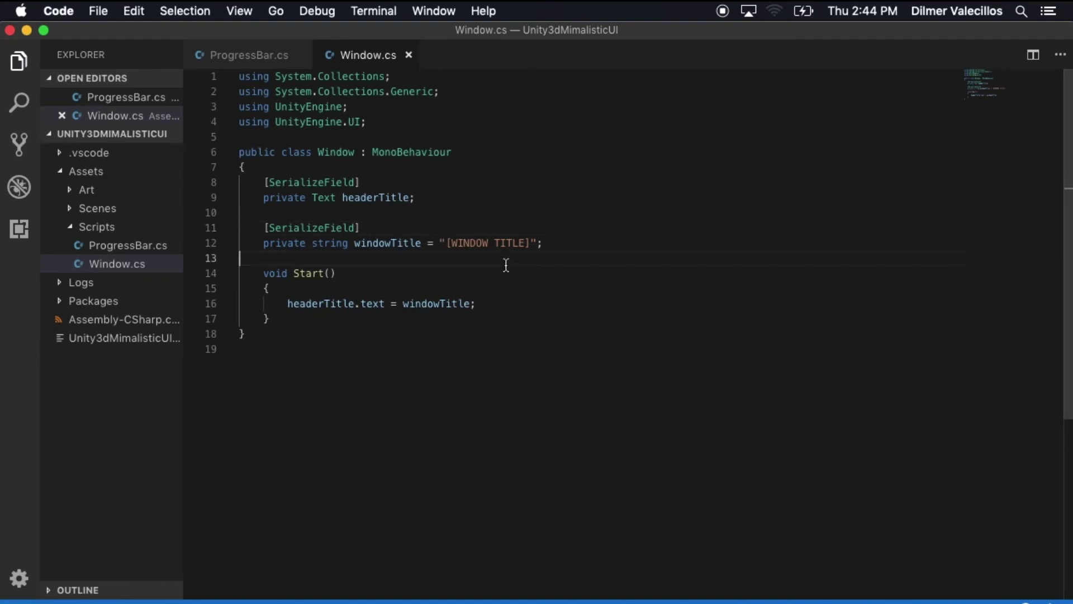
Switch to Unity and assign the Header object to the Window script's Header Title field.
{"action": "key", "text": "super+Tab"}
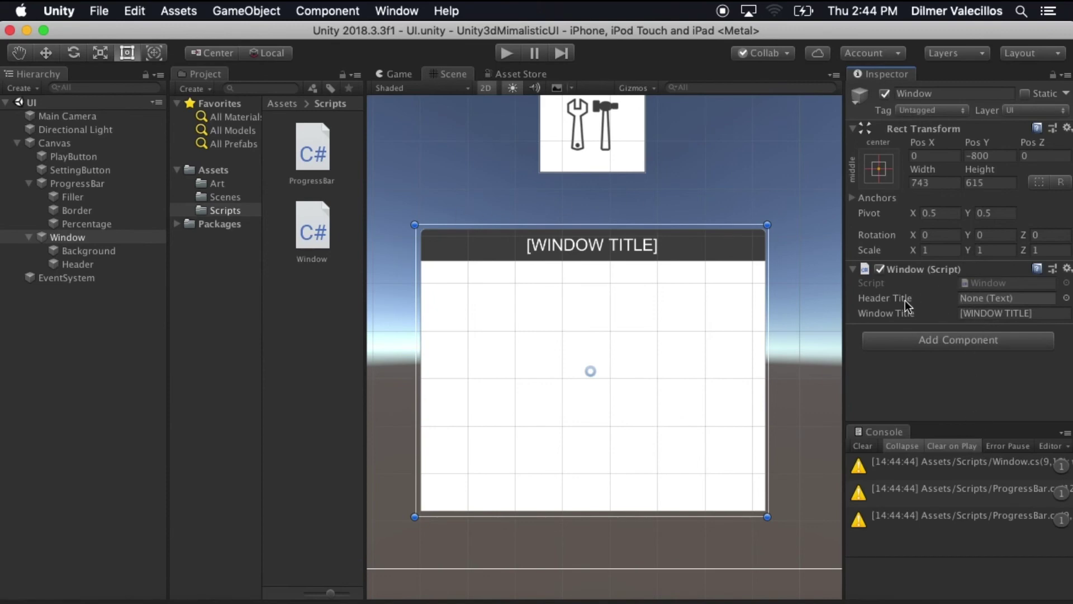
{"action": "left_click_drag", "start_coordinate": [78, 264], "coordinate": [998, 297]}
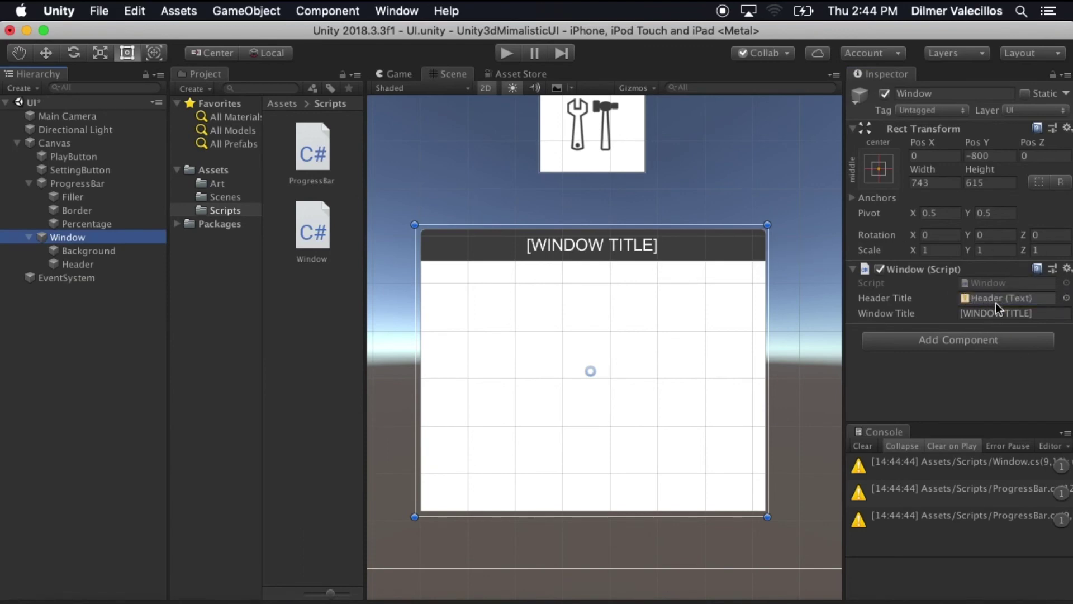
Switch to Visual Studio Code, rename the headerTitle field declaration to headerTextComponent, and save the script.
{"action": "key", "text": "super+Tab"}
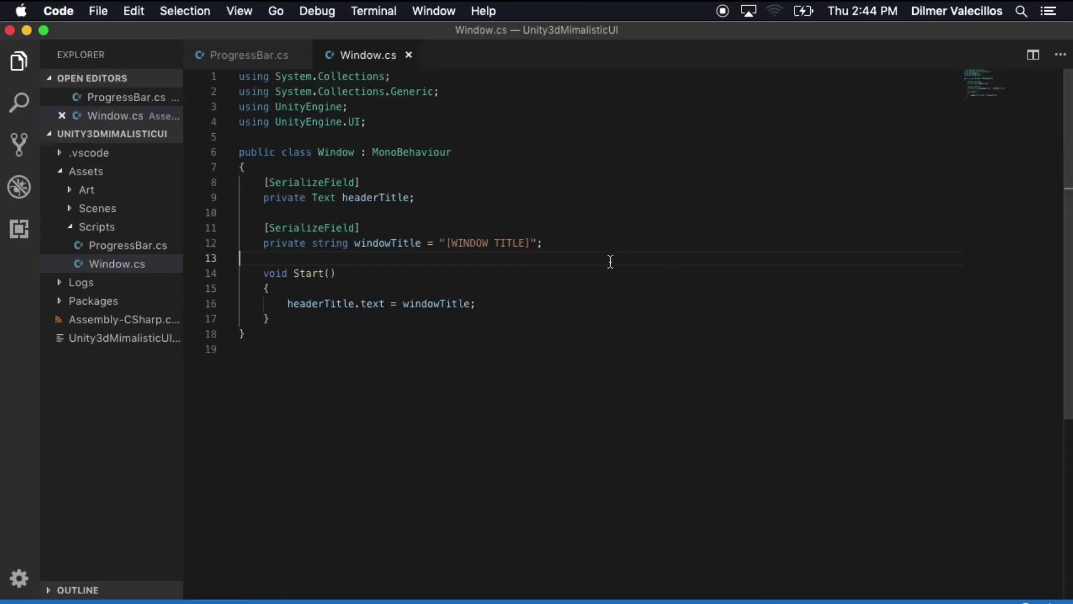
{"action": "left_click", "coordinate": [372, 197]}
{"action": "type", "text": "Text"}
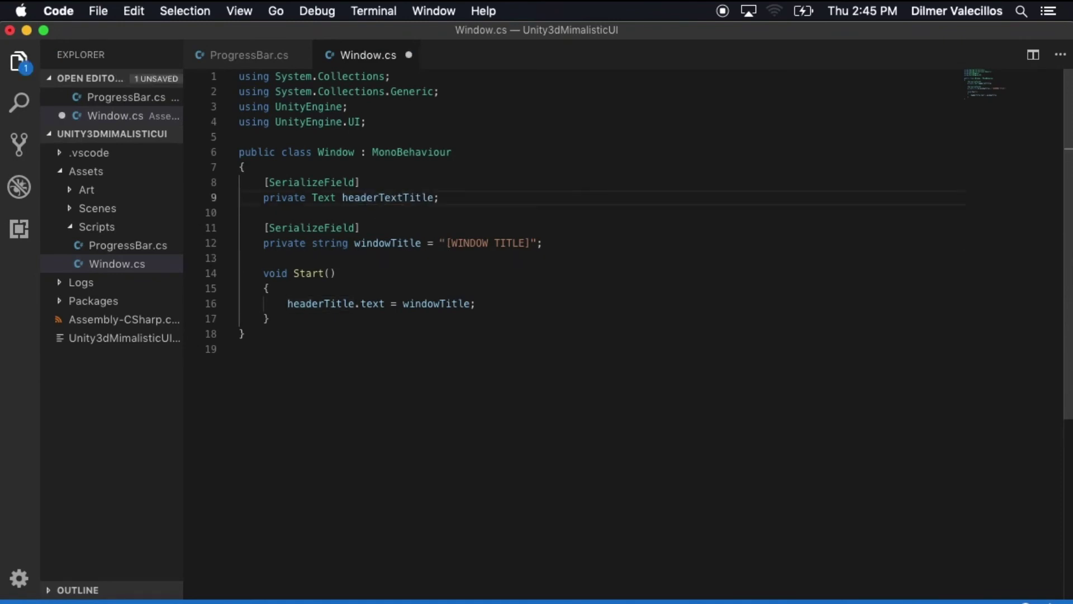
{"action": "key", "text": "shift+alt+Right"}
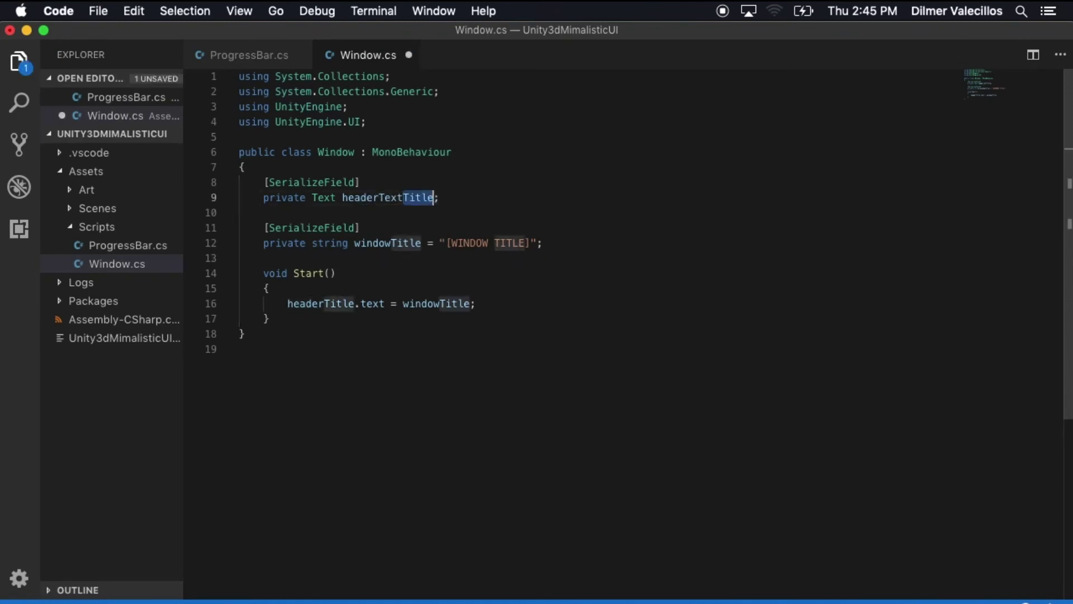
{"action": "key", "text": "BackSpace"}
{"action": "type", "text": "Component"}
{"action": "key", "text": "super+s"}
Rename the windowTitle field declaration to windowHeaderTitle and save the script.
{"action": "key", "text": "Down"}
{"action": "key", "text": "Down"}
{"action": "left_click", "coordinate": [395, 242]}
{"action": "type", "text": "Header"}
{"action": "key", "text": "super+s"}
{"action": "key", "text": "Down"}
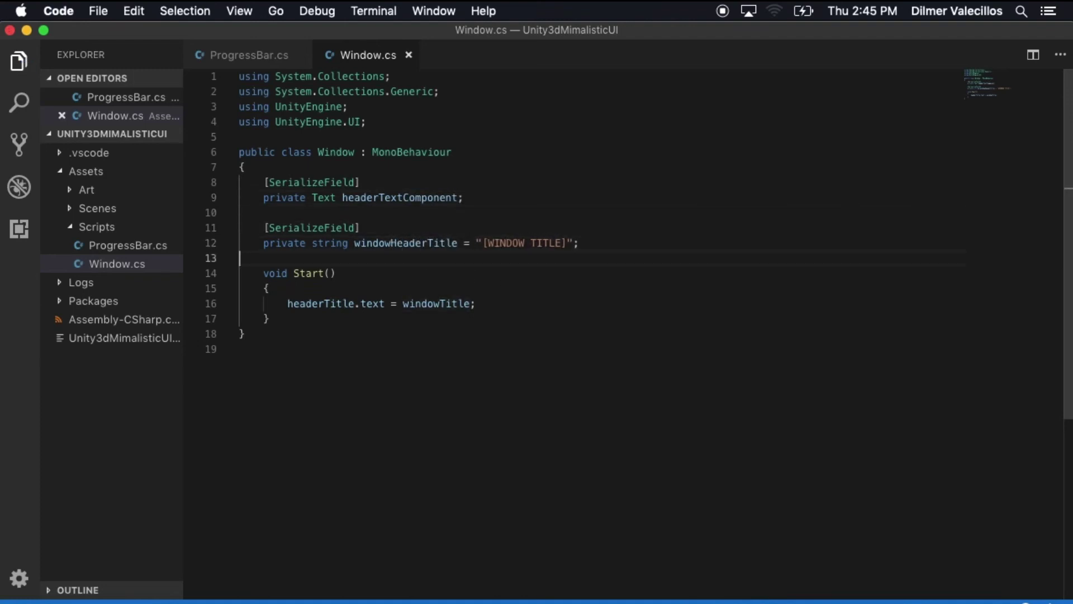
Update the assignment in Start to "headerTextComponent.text = windowHeaderTitle;" and save the script.
{"action": "double_click", "coordinate": [423, 199]}
{"action": "key", "text": "super+c"}
{"action": "double_click", "coordinate": [329, 303]}
{"action": "key", "text": "super+v"}
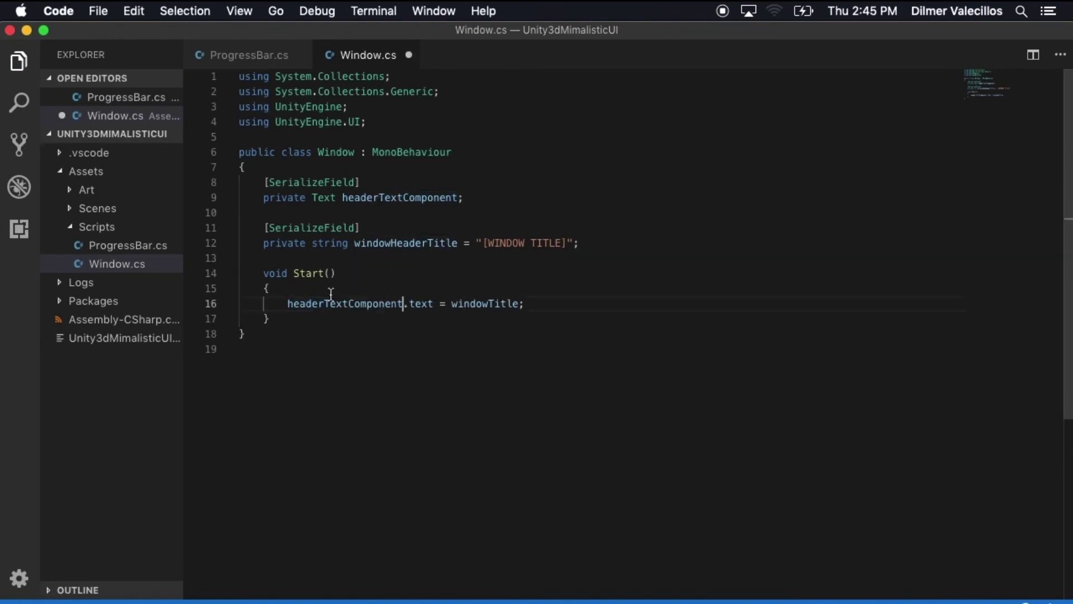
{"action": "left_click", "coordinate": [390, 242]}
{"action": "double_click", "coordinate": [390, 243]}
{"action": "key", "text": "super+c"}
{"action": "left_click", "coordinate": [268, 318]}
{"action": "double_click", "coordinate": [486, 303]}
{"action": "key", "text": "super+v"}
{"action": "left_click", "coordinate": [705, 276]}
{"action": "key", "text": "super+s"}
Switch to Unity, assign Header as the Window script's Header Text Component, set Window Header Title to "Settings", and save the scene.
{"action": "key", "text": "super+Tab"}
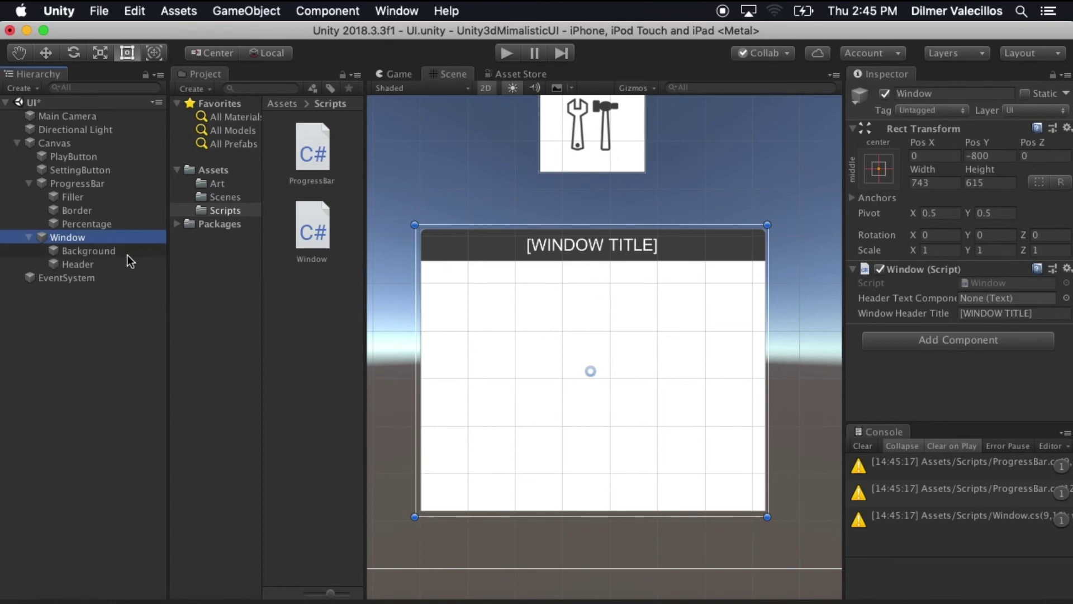
{"action": "left_click_drag", "start_coordinate": [129, 260], "coordinate": [1000, 298]}
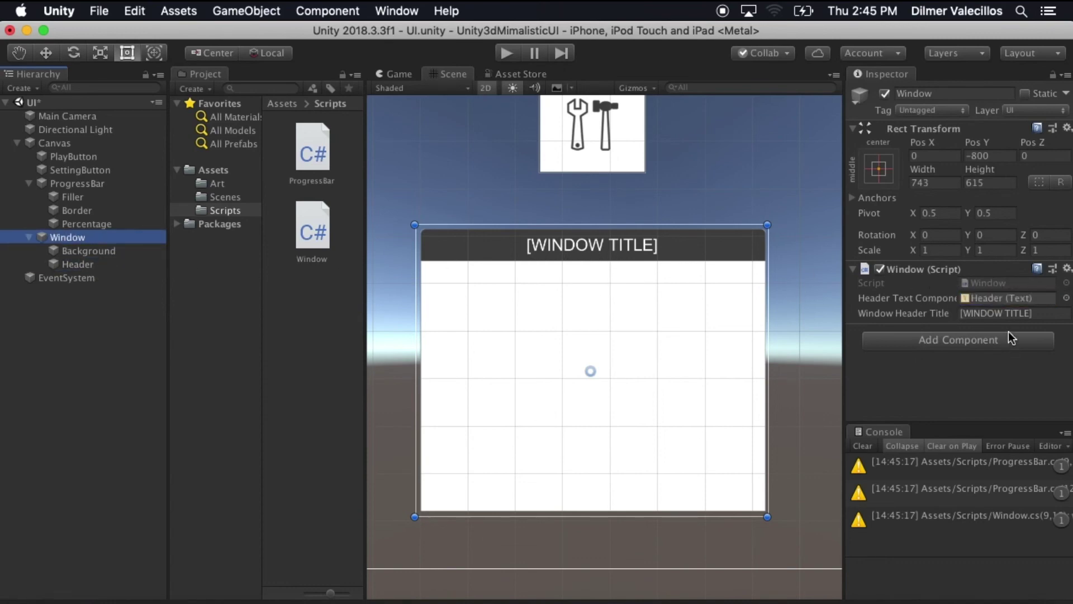
{"action": "left_click", "coordinate": [996, 313]}
{"action": "scroll", "coordinate": [630, 385], "scroll_direction": "down", "scroll_amount": 2}
{"action": "scroll", "coordinate": [630, 386], "scroll_direction": "down", "scroll_amount": 1}
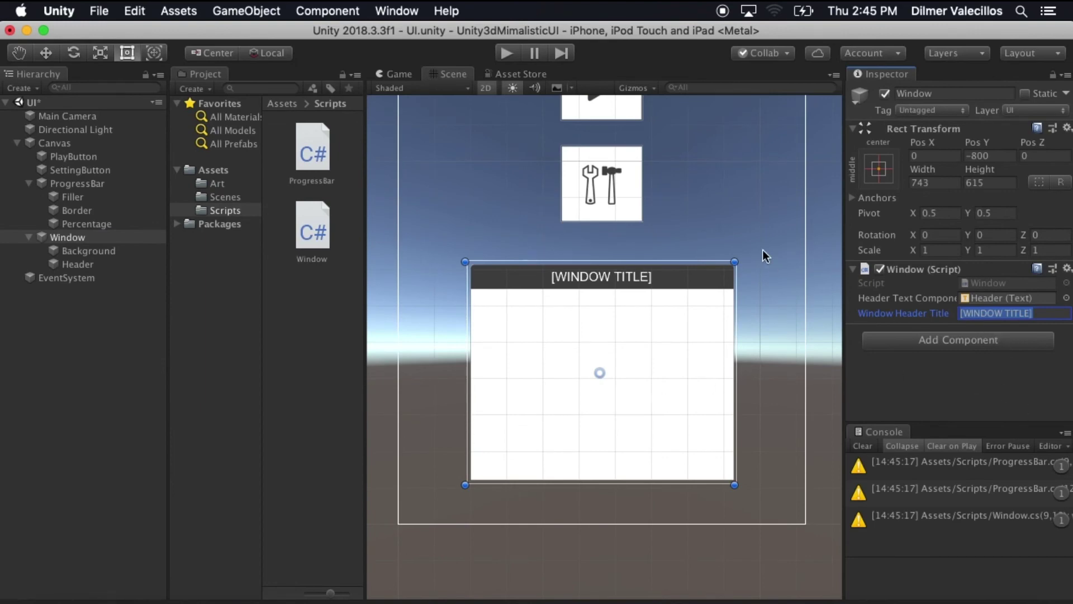
{"action": "scroll", "coordinate": [747, 263], "scroll_direction": "up", "scroll_amount": 2}
{"action": "type", "text": "Settings"}
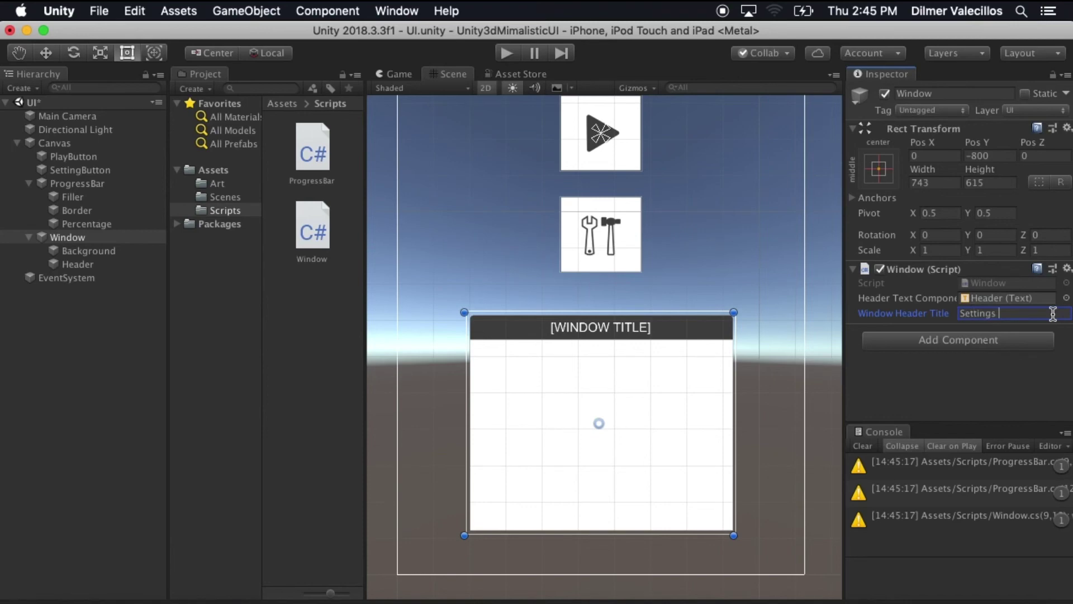
{"action": "key", "text": "super+s"}
Run the scene, check the window's header text in the Scene view, and stop playback.
{"action": "key", "text": "super+p"}
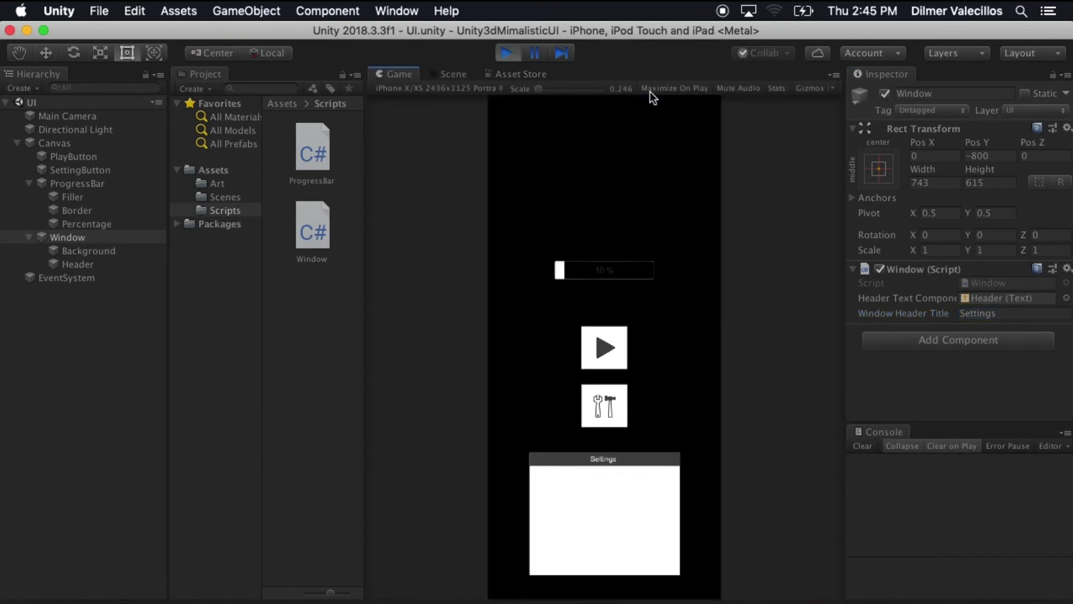
{"action": "left_click", "coordinate": [450, 74]}
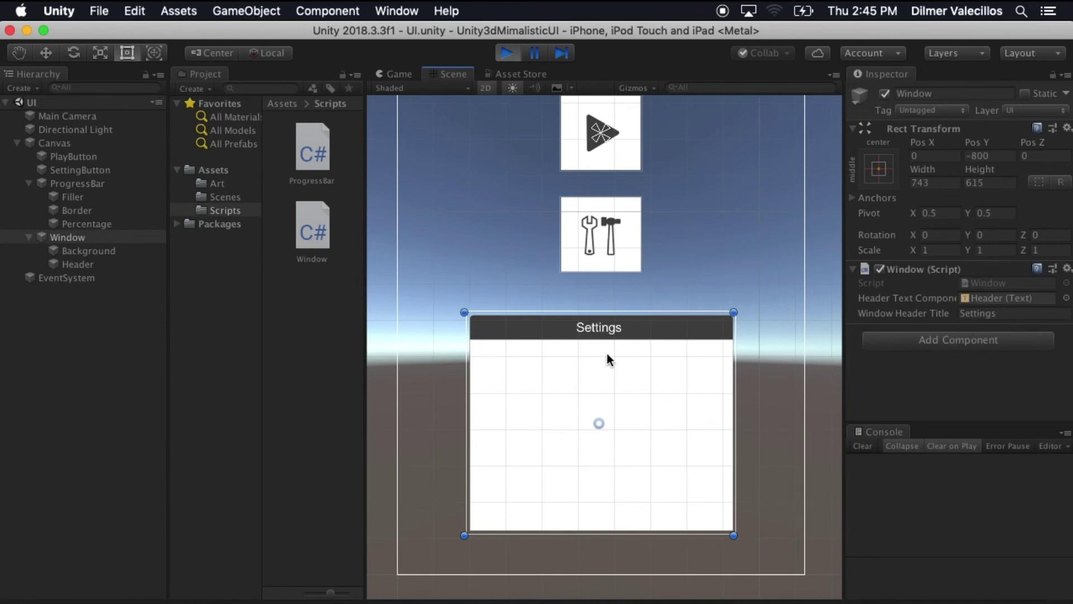
{"action": "left_click", "coordinate": [507, 53]}
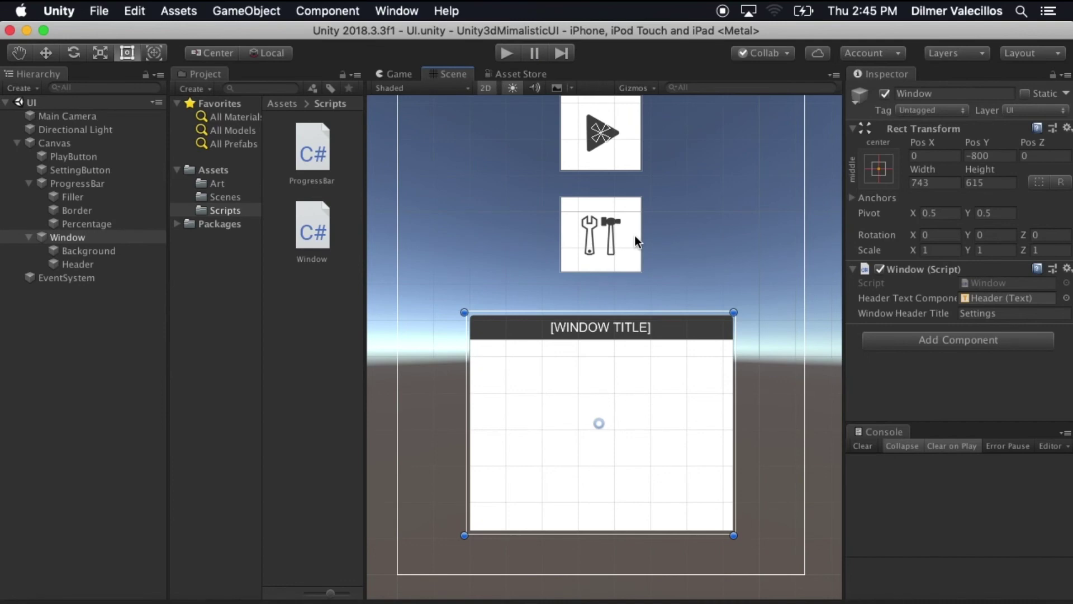
Switch back to the Window script in Visual Studio Code.
{"action": "key", "text": "super+Tab"}
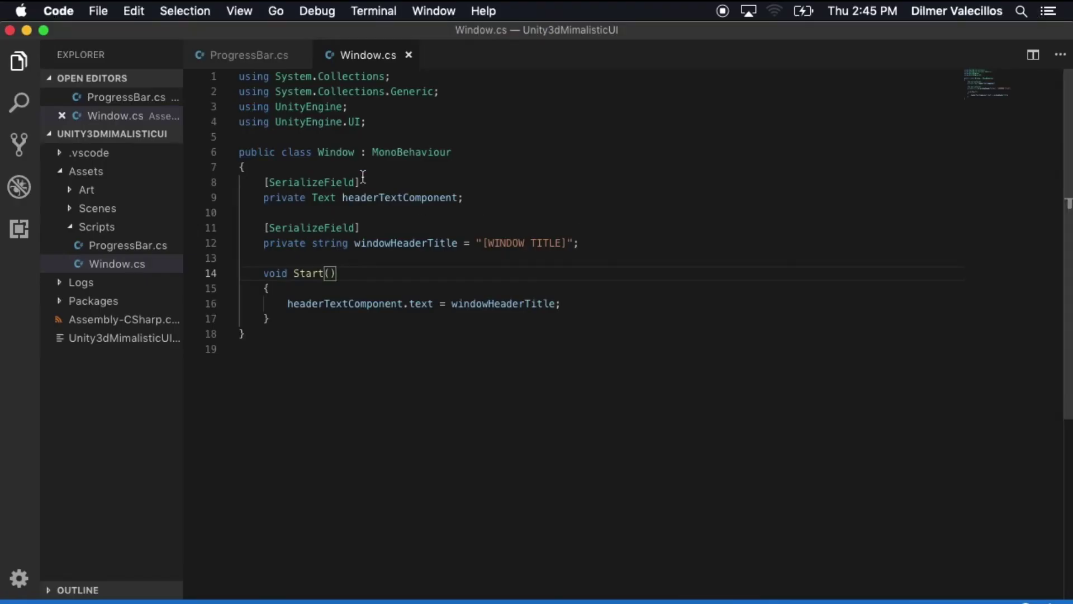